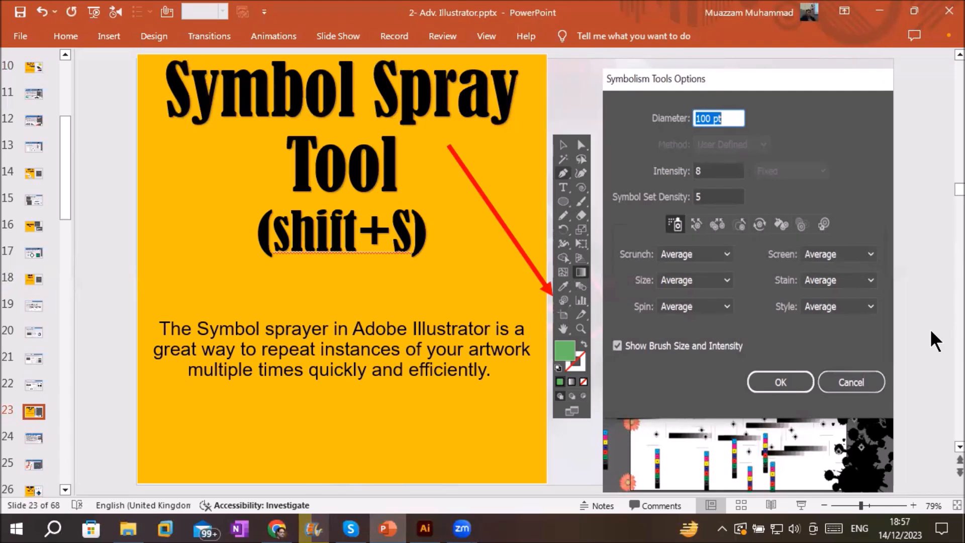
Review the Symbol Spray Tool slides, then switch to Adobe Illustrator.
scroll(930, 329, "down", 1)
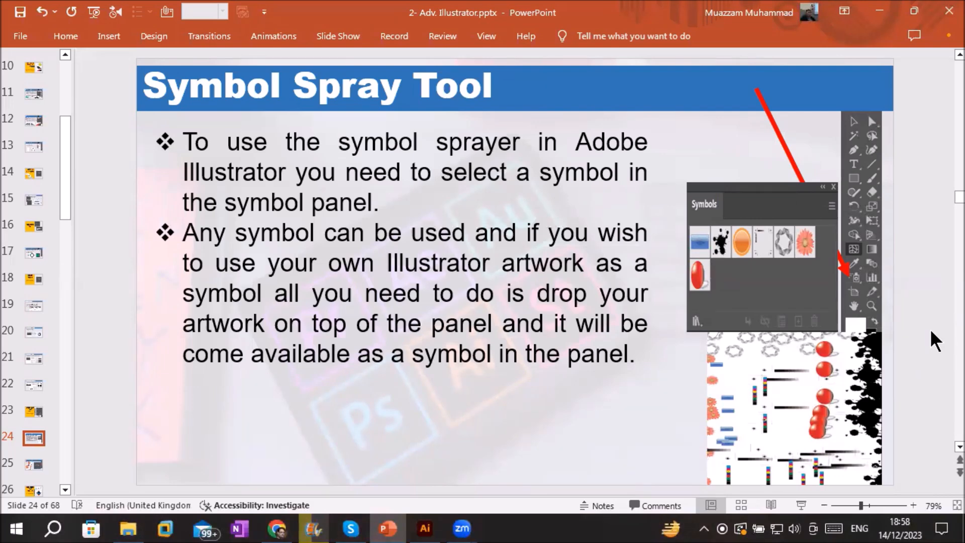
scroll(929, 329, "down", 1)
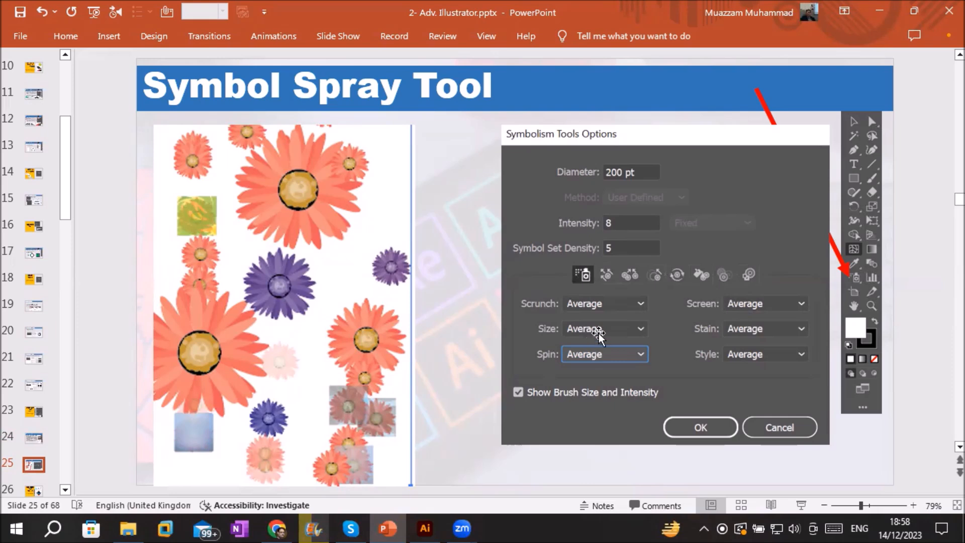
left_click(425, 529)
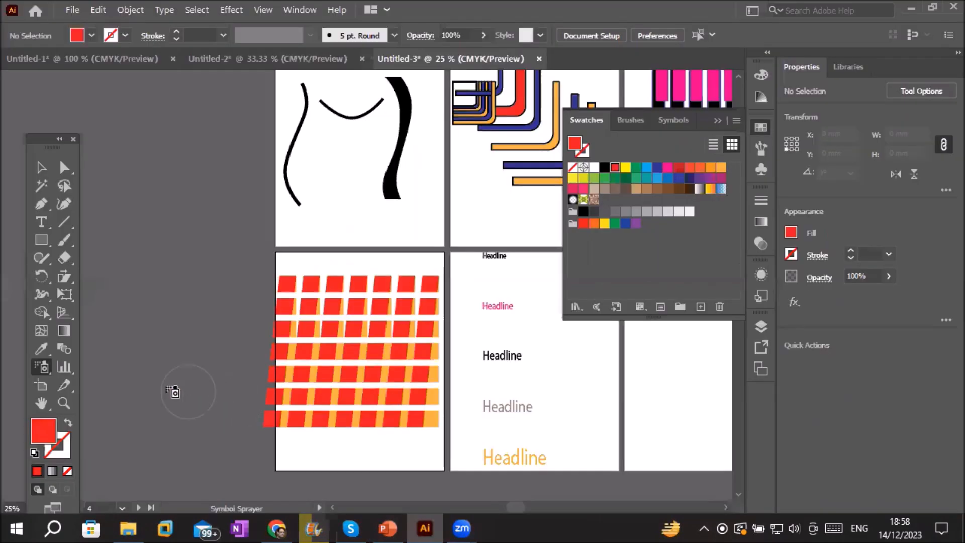
Examine the Symbolism Tools Options for each symbolism tool, cancel, and make the Symbol Sprayer the active tool again.
left_click(46, 369)
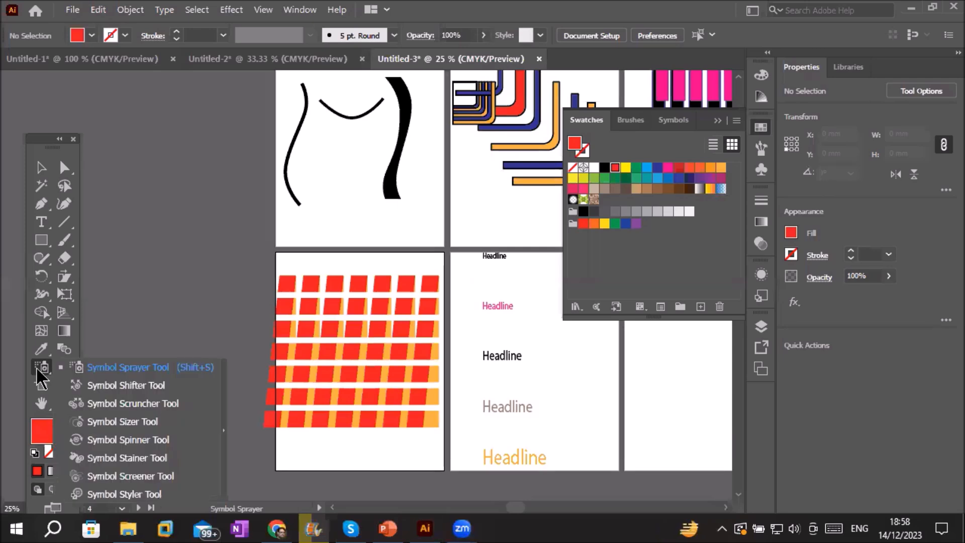
double_click(38, 369)
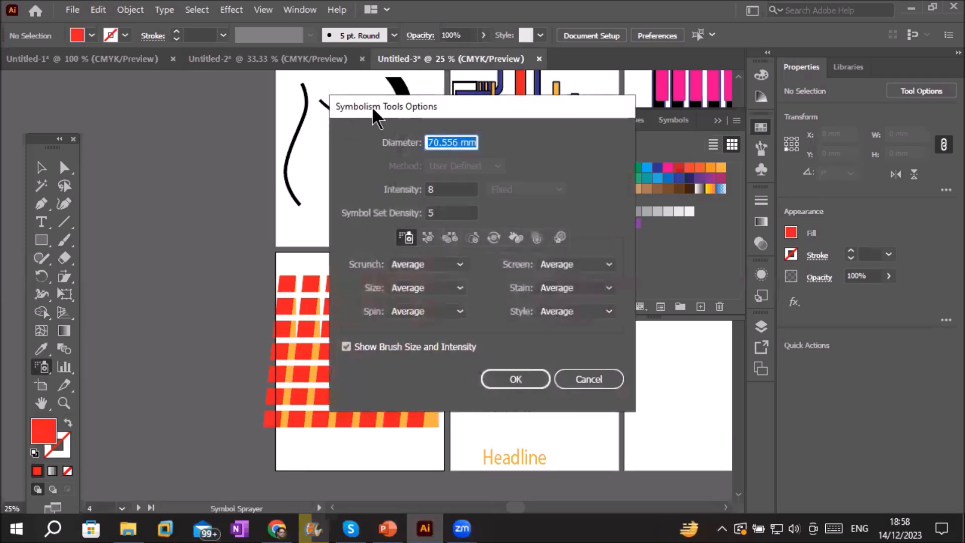
left_click_drag(374, 111, 249, 131)
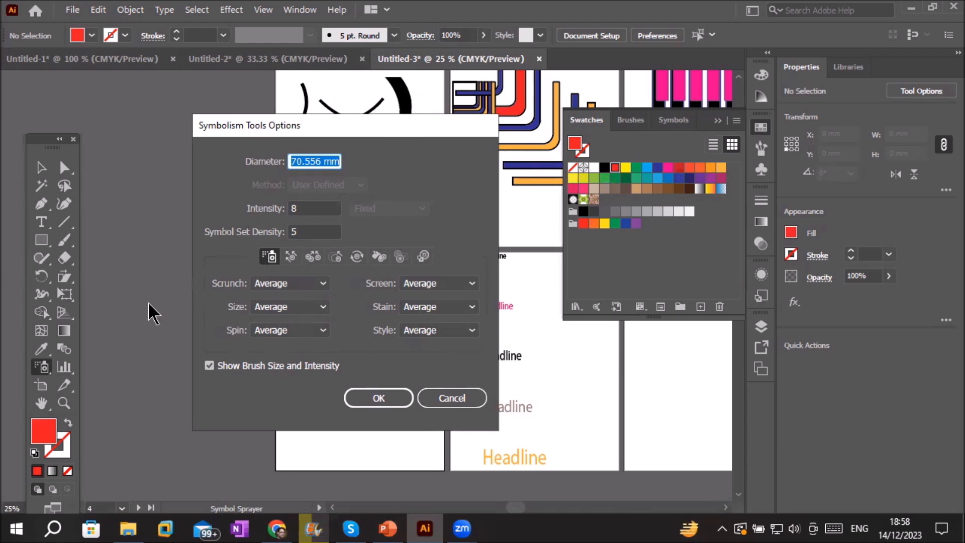
left_click(292, 258)
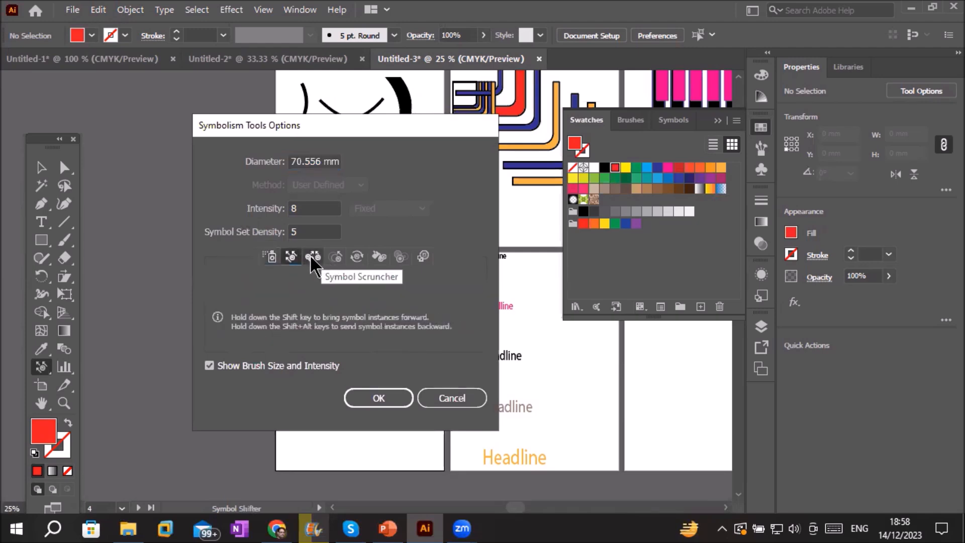
left_click(307, 256)
left_click(335, 257)
left_click(357, 257)
left_click(379, 257)
left_click(401, 258)
left_click(422, 257)
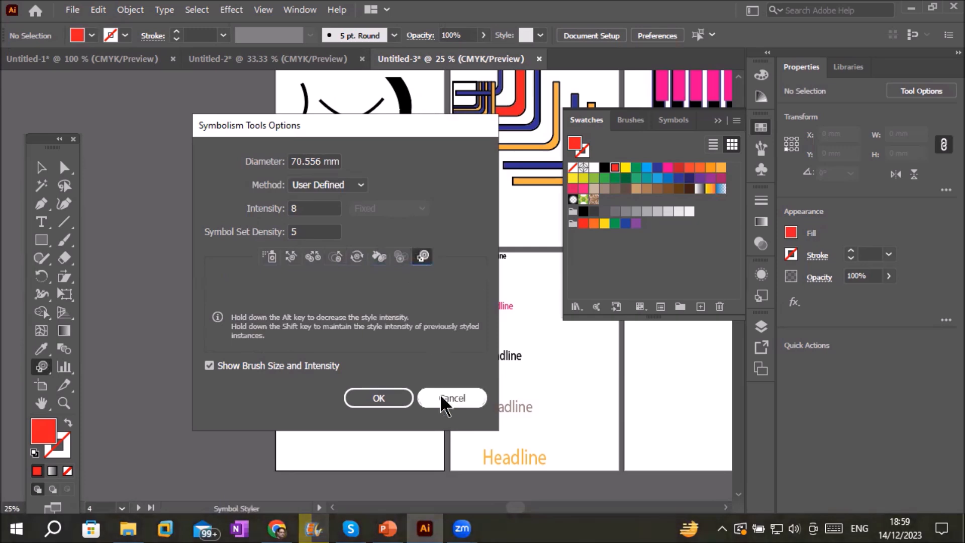
left_click(440, 408)
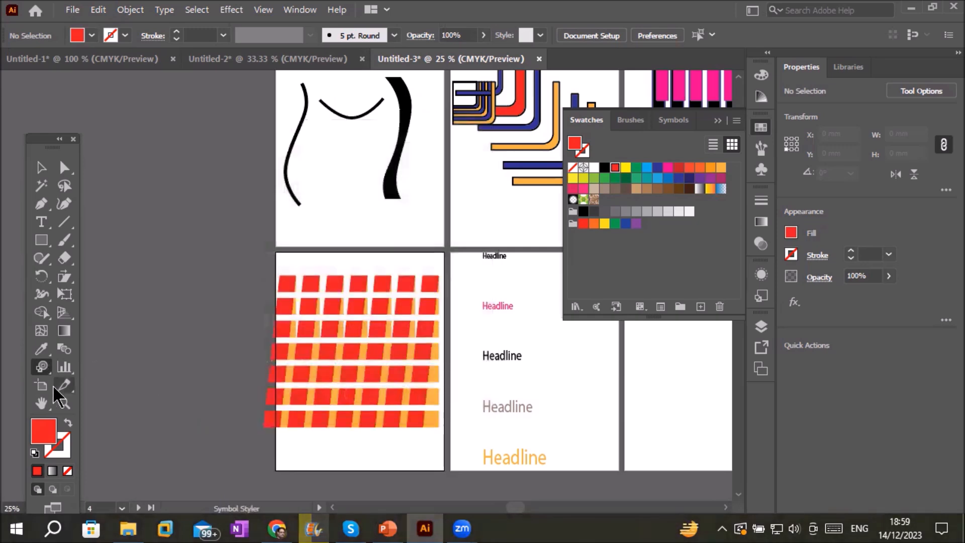
left_click(40, 366)
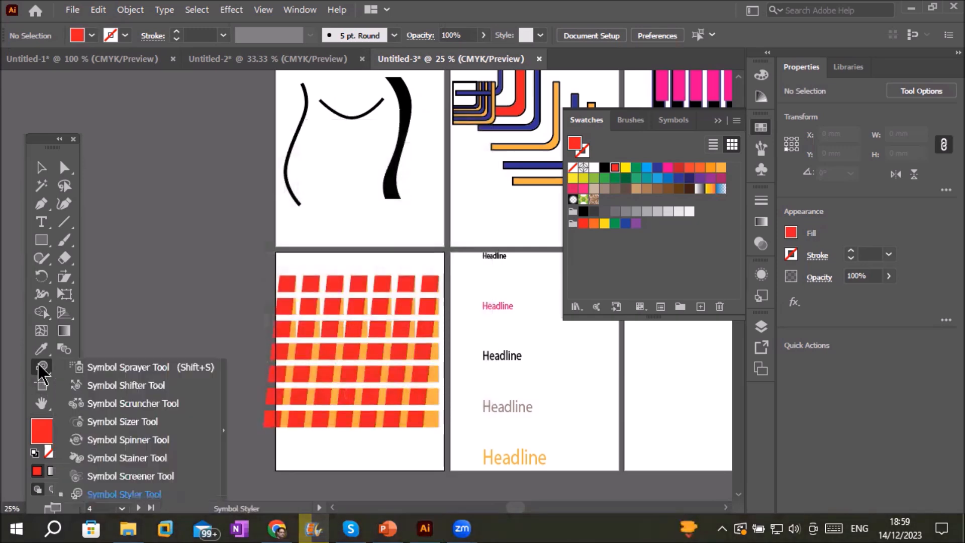
left_click(90, 367)
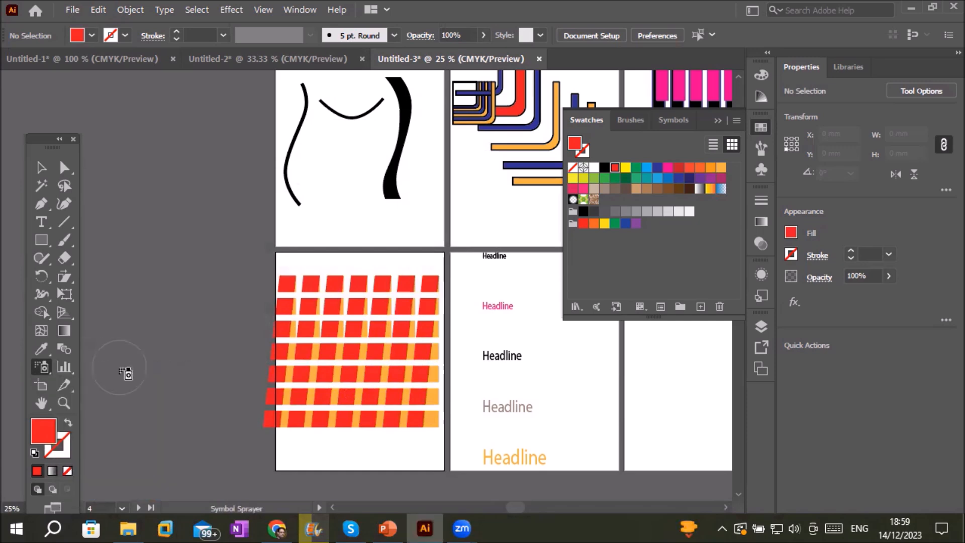
Create a new Letter document, 215.9 x 279.4 mm with six artboards in CMYK, and fit the first artboard in view.
left_click(72, 11)
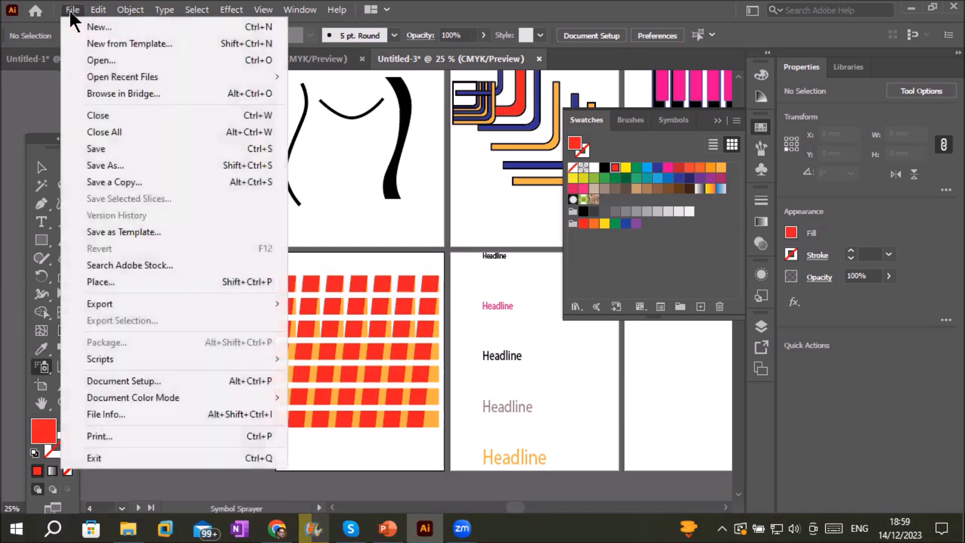
left_click(113, 26)
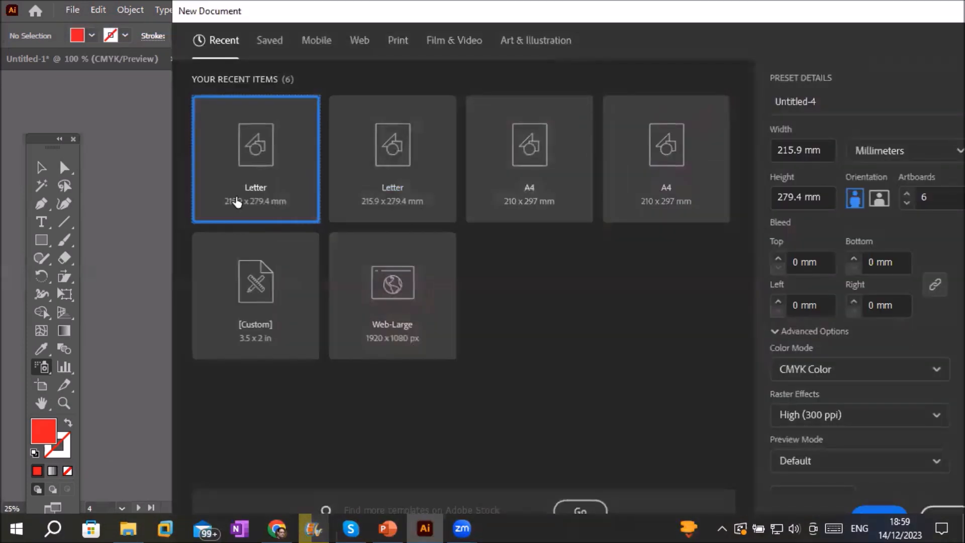
double_click(236, 201)
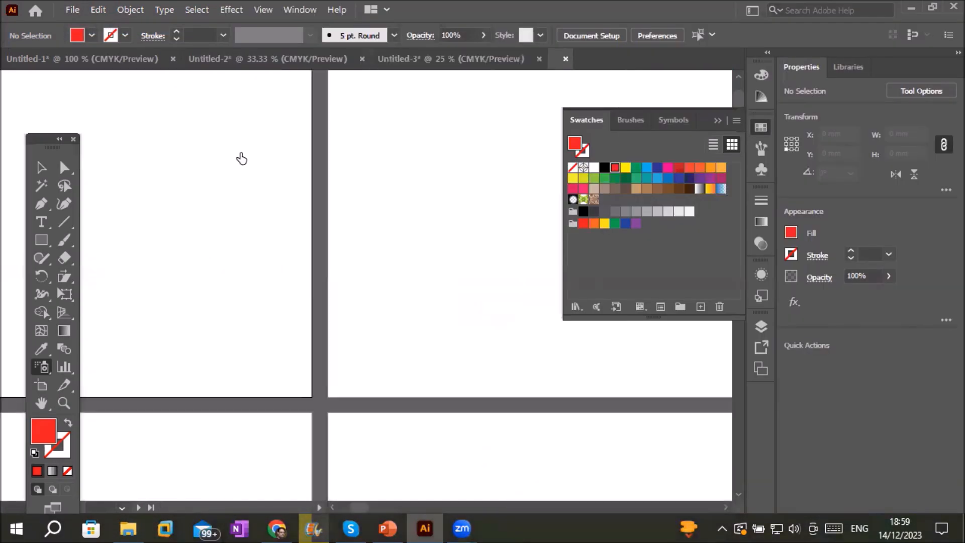
left_click(37, 169)
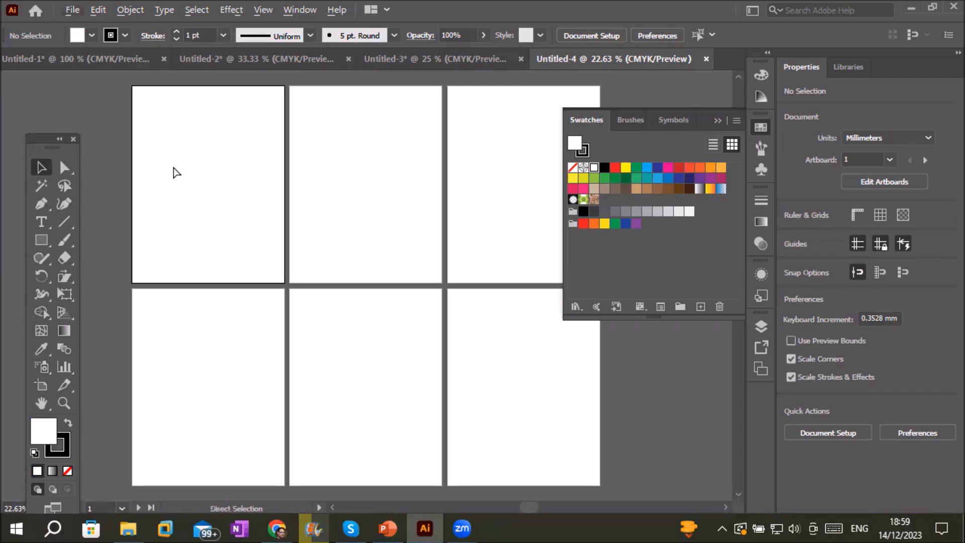
key("ctrl+0")
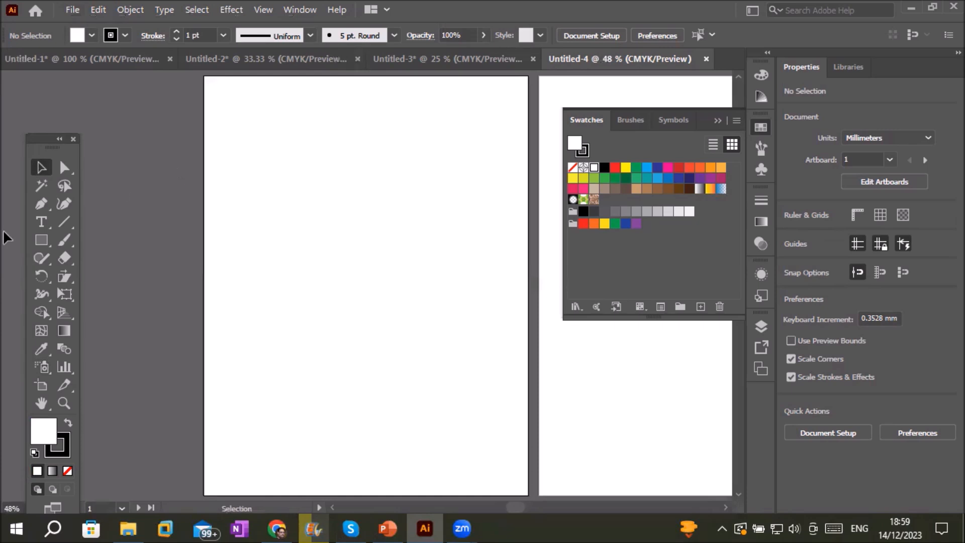
left_click(42, 222)
left_click_drag(276, 110, 292, 119)
type("Fashion")
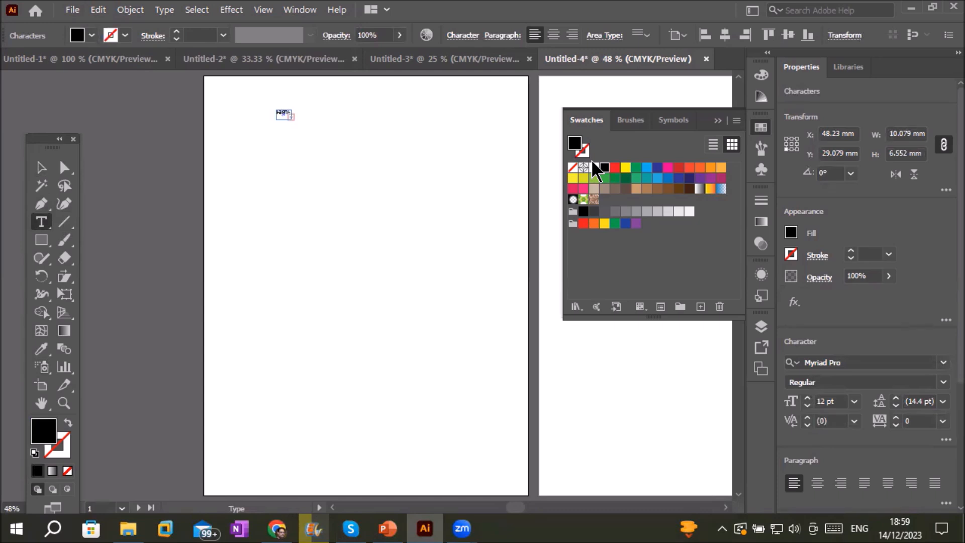
key("ctrl+shift+a")
left_click(41, 167)
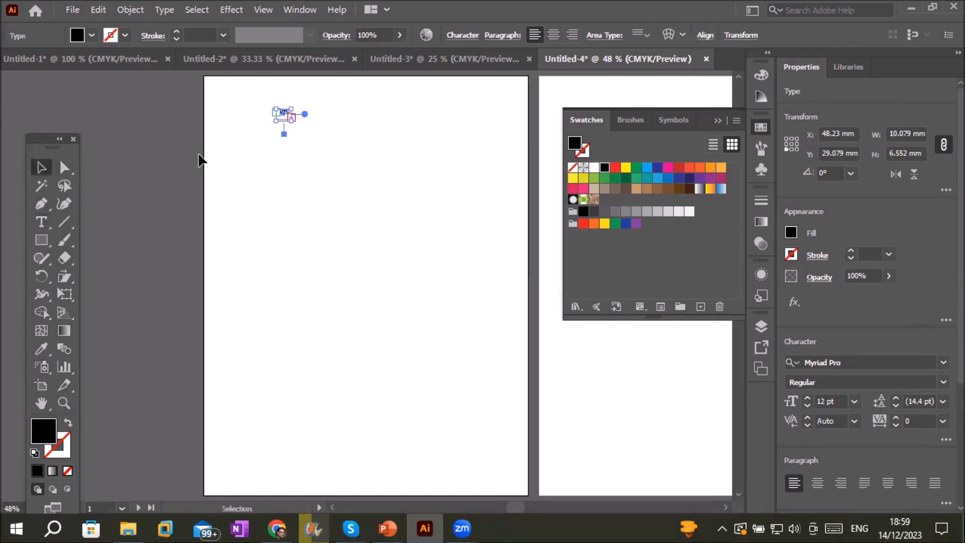
left_click_drag(293, 118, 497, 150)
key("Delete")
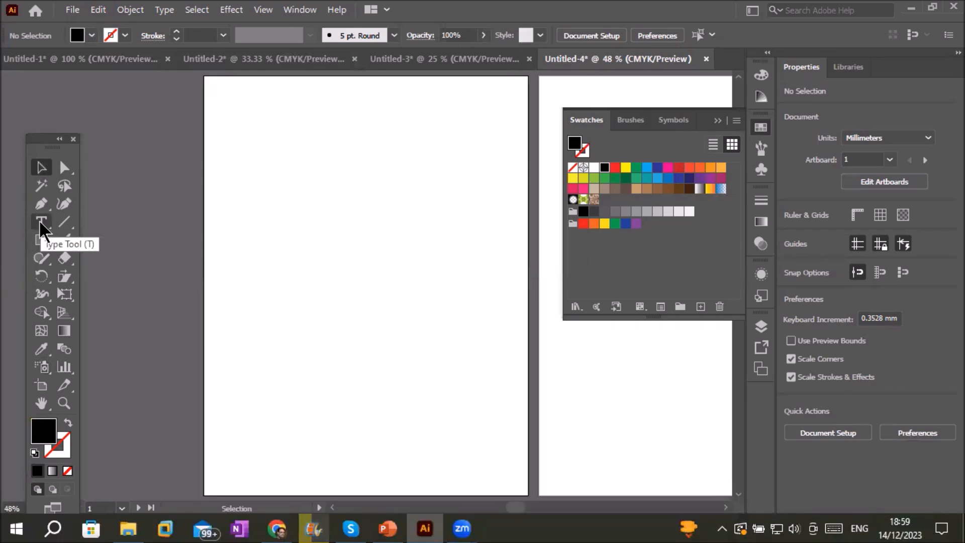
Add the point text "Happy Birthday" near the top of the first artboard.
left_click(41, 223)
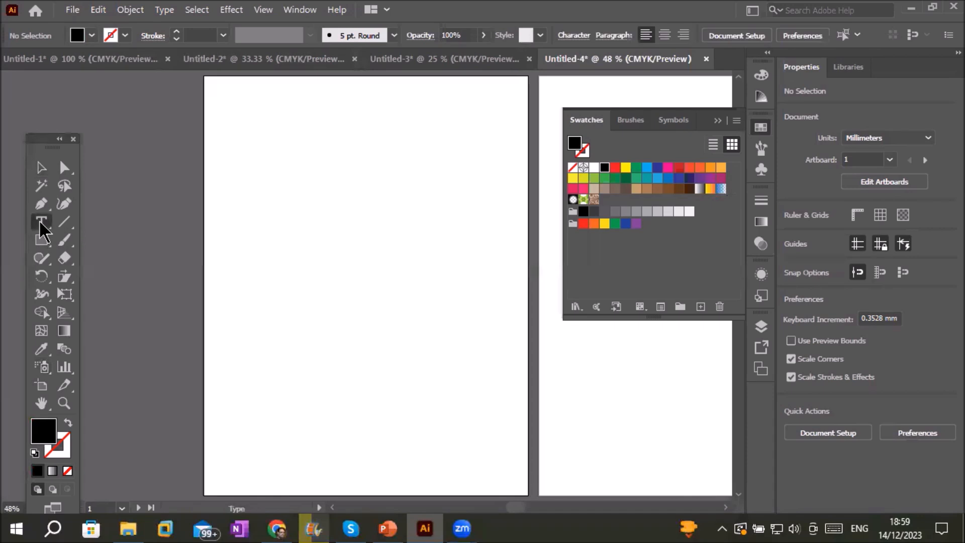
left_click(283, 100)
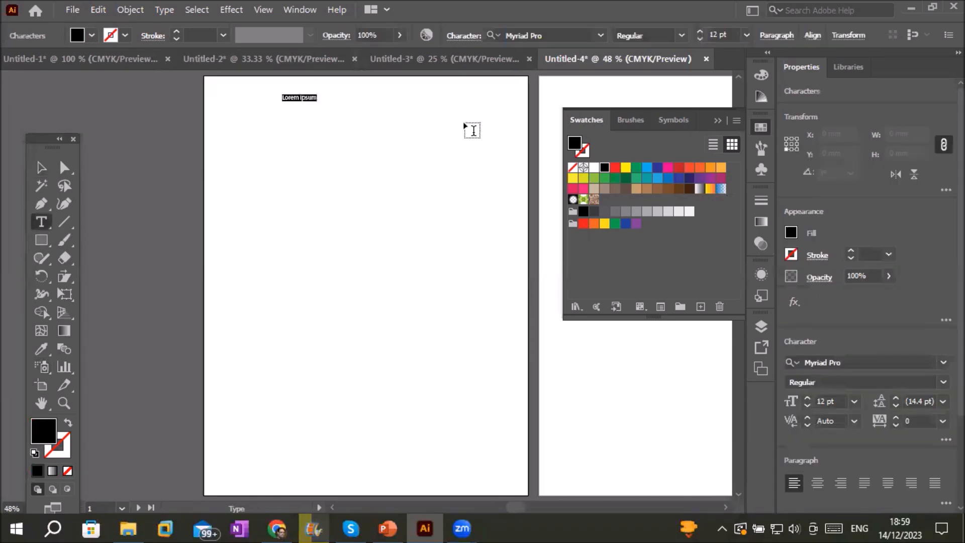
type("Ha")
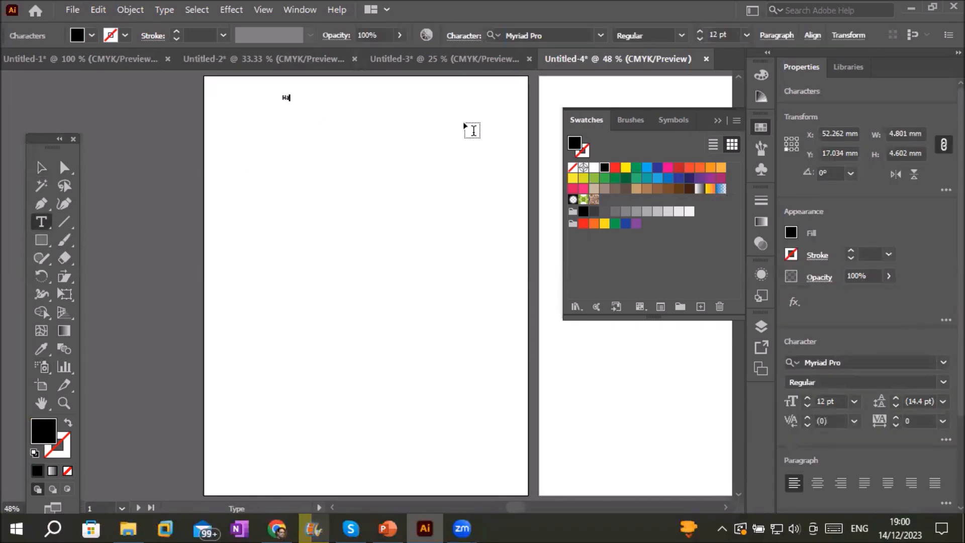
type("ppy Birth")
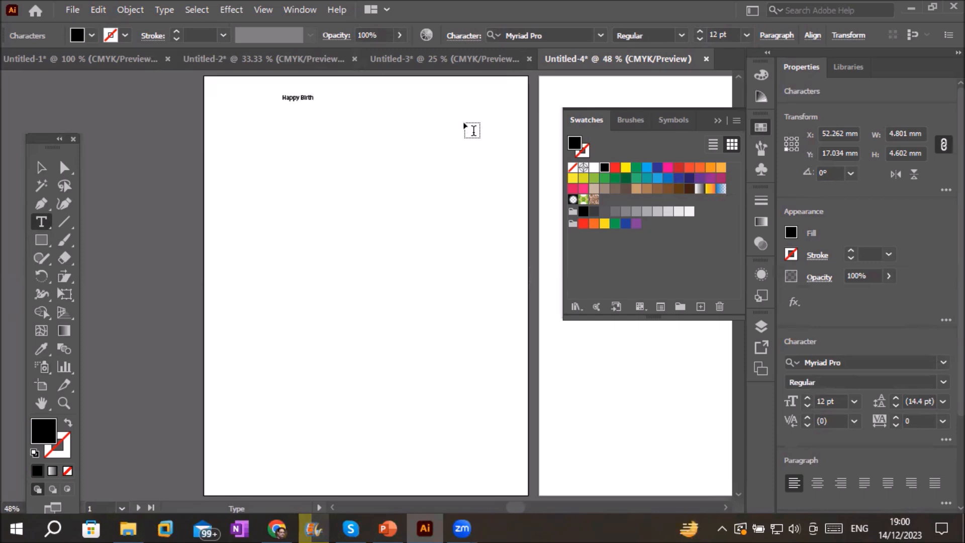
type("day")
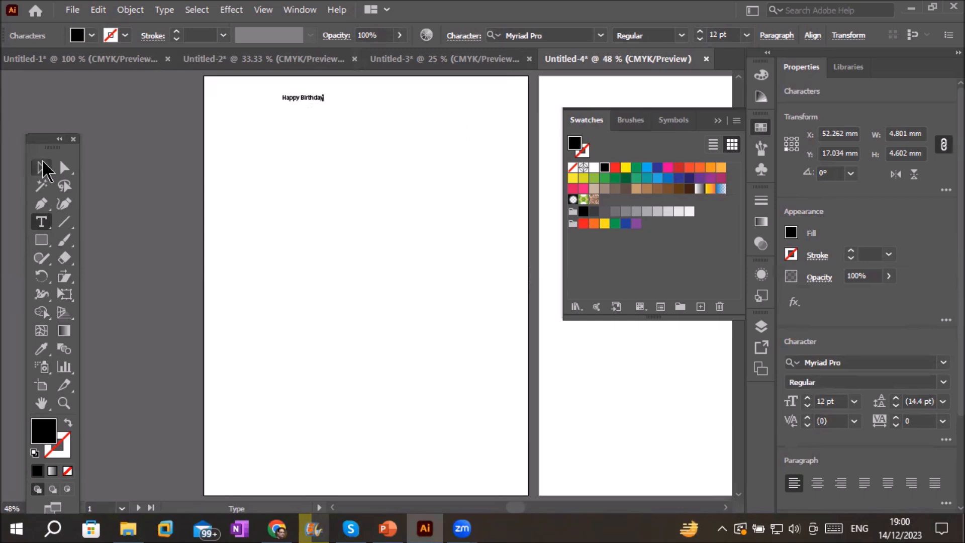
Enlarge the "Happy Birthday" text to about 132 mm wide and centre it roughly at the artboard's top.
left_click(42, 167)
left_click_drag(324, 105, 479, 139)
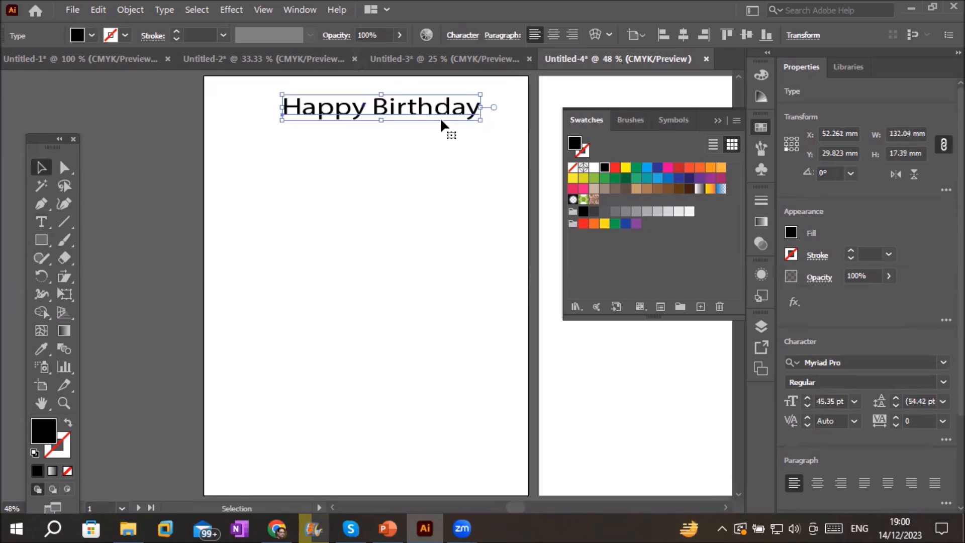
left_click_drag(416, 115, 388, 119)
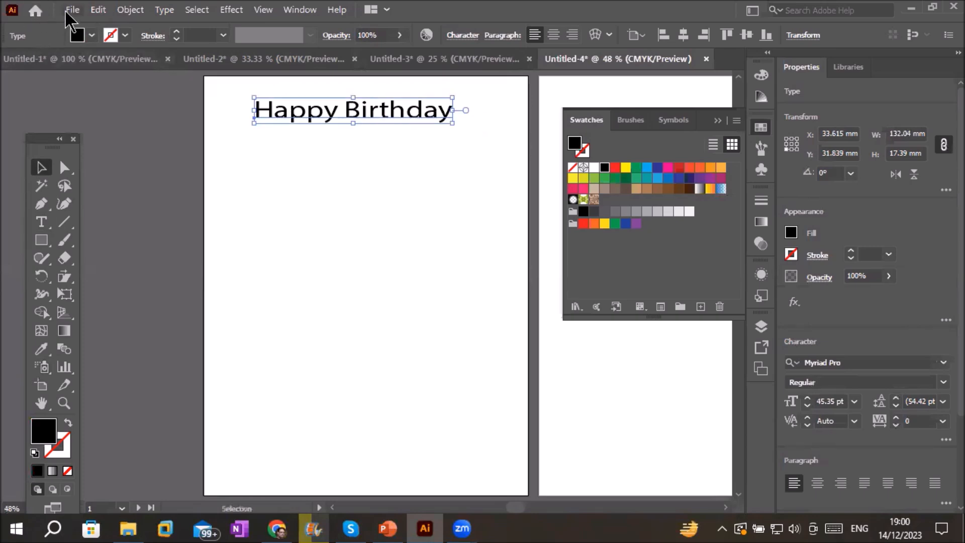
Place family photo.png about 129 mm wide below the "Happy Birthday" heading and embed the image.
left_click(72, 10)
left_click(107, 280)
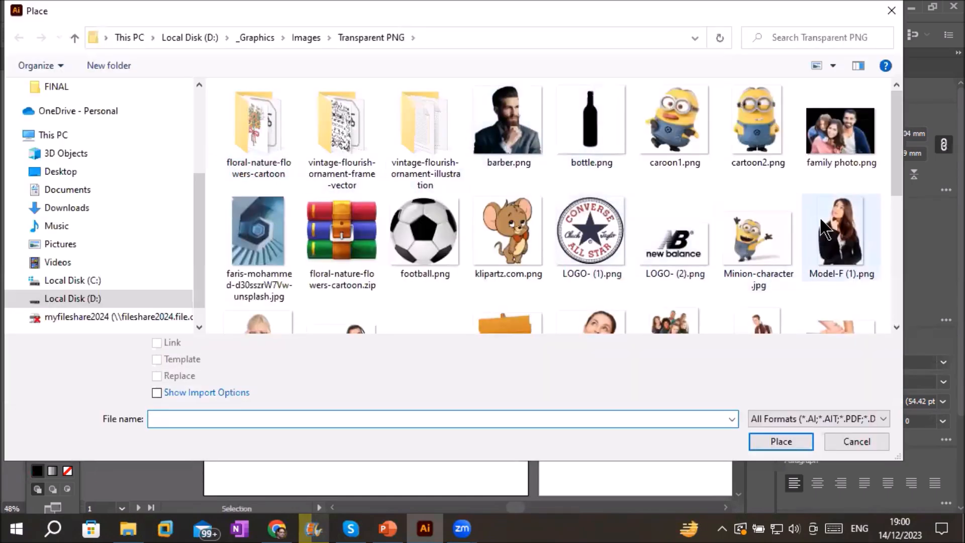
left_click(822, 146)
double_click(822, 145)
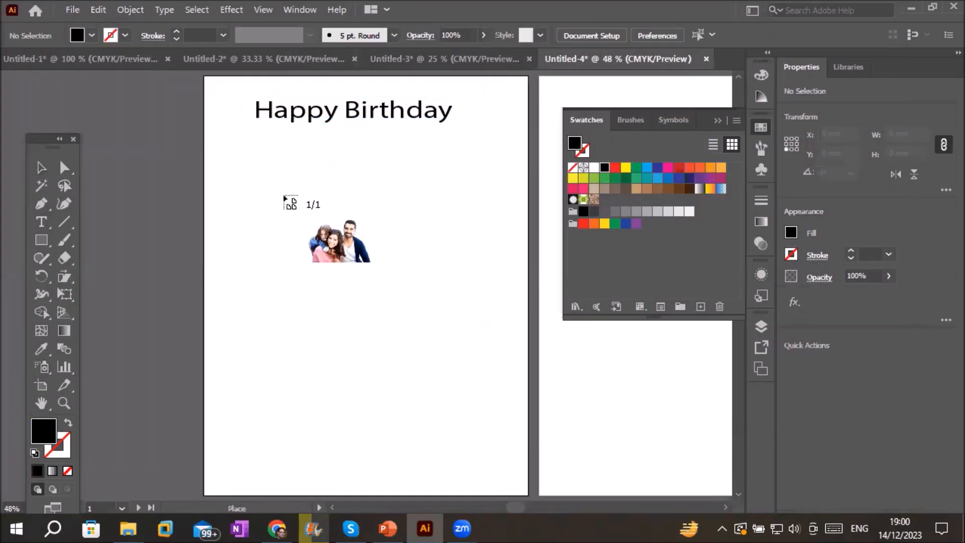
left_click_drag(266, 184, 459, 367)
left_click_drag(380, 282, 368, 266)
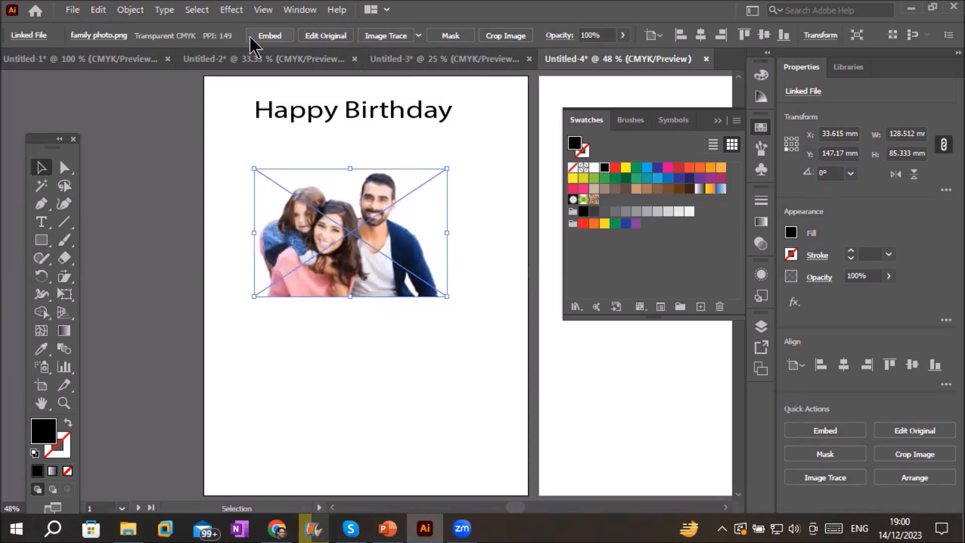
left_click(271, 38)
left_click(350, 351)
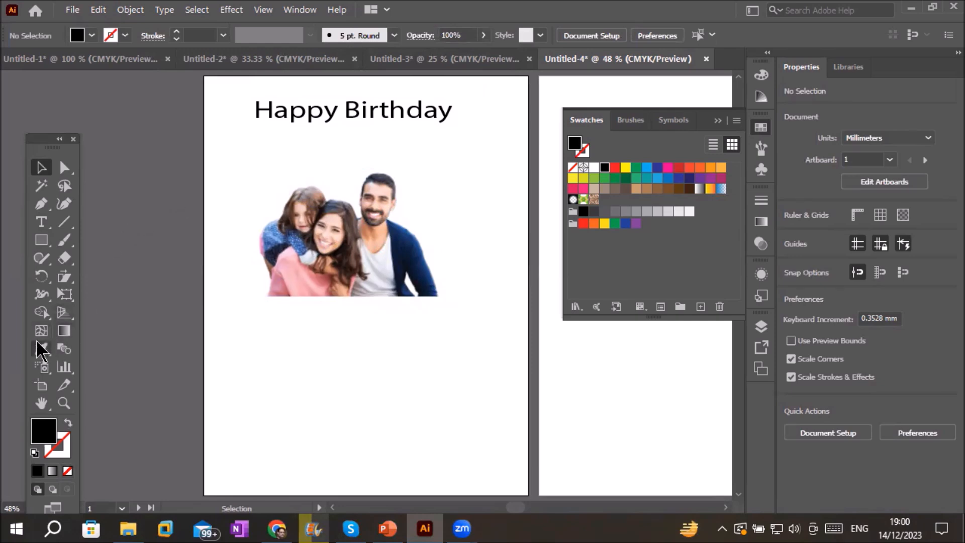
Activate the Symbol Sprayer and shrink its brush to well under half its diameter.
left_click(44, 367)
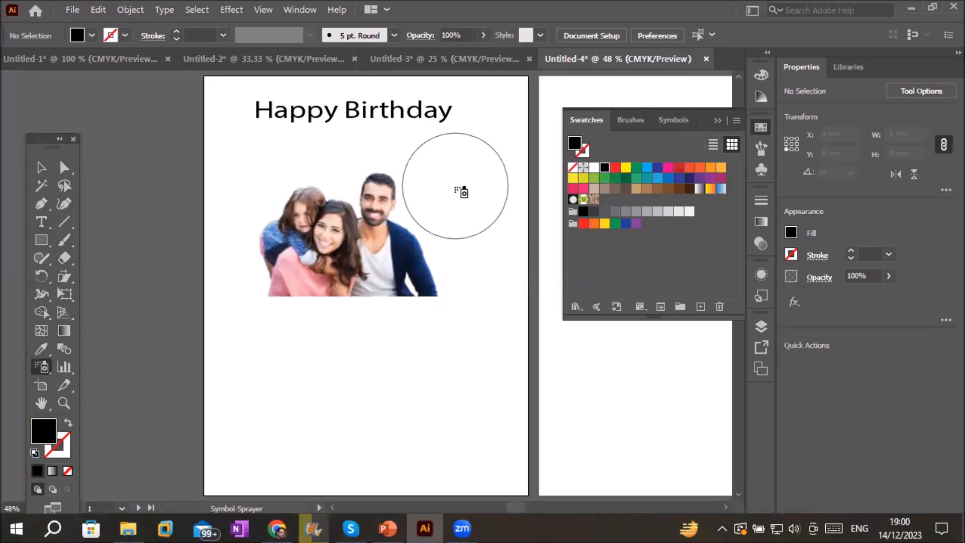
key("bracketleft")
key("bracketleft")
key("bracketleft")
key("bracketleft")
key("bracketleft")
key("bracketleft")
key("bracketleft")
key("bracketleft")
key("bracketleft")
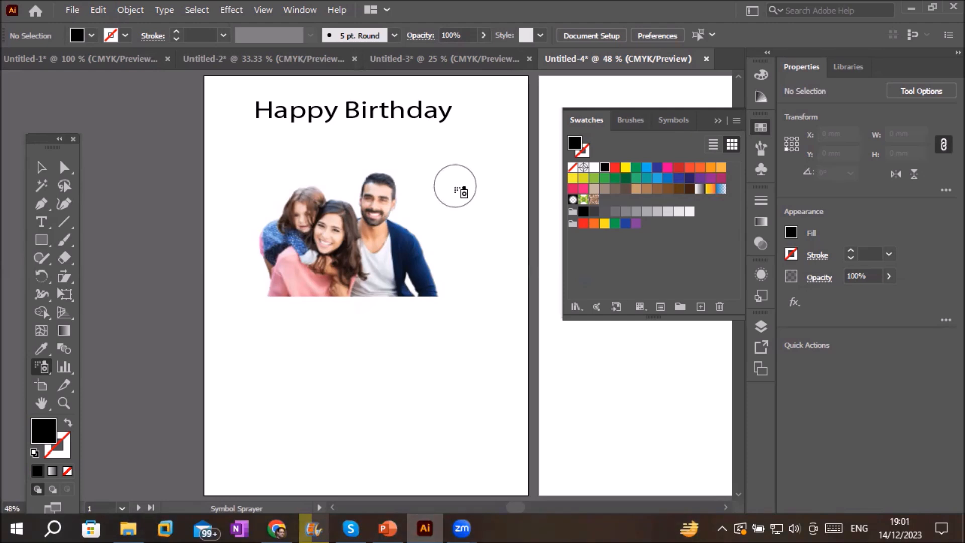
Bring up the collection of symbols available for spraying.
left_click(300, 10)
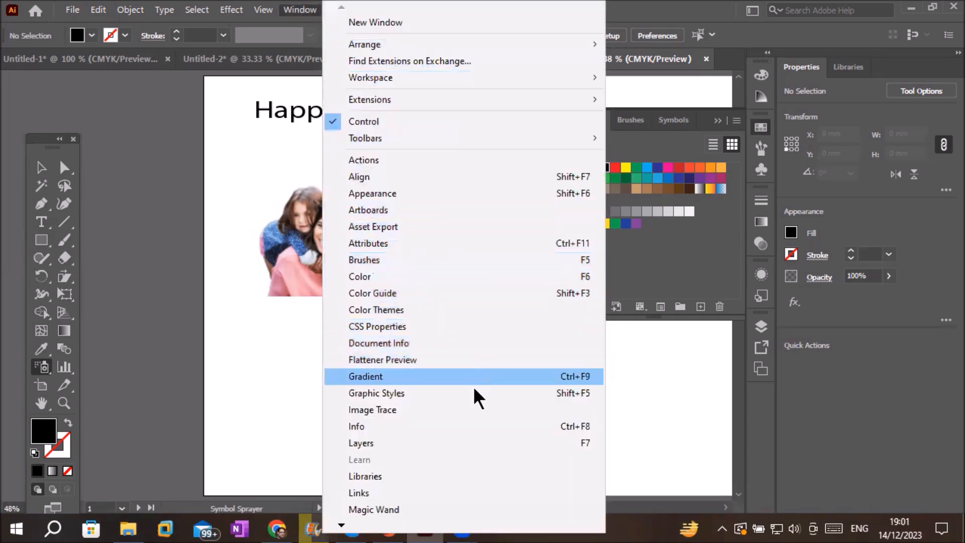
mouse_move(341, 525)
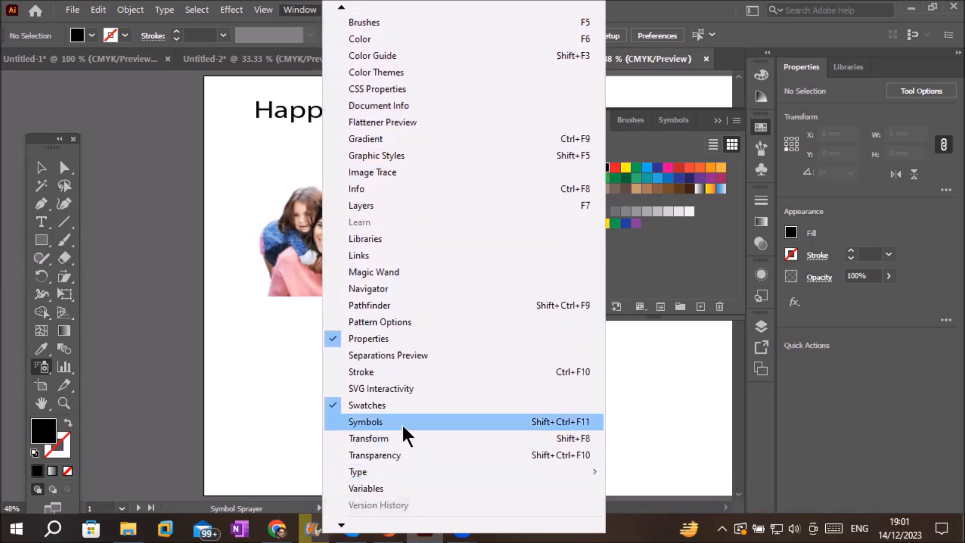
left_click(402, 423)
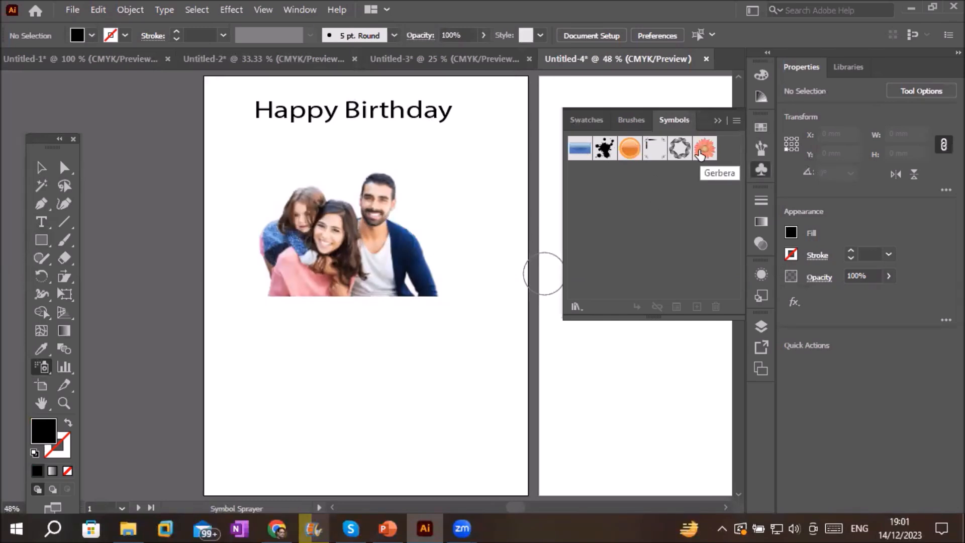
Open the Celebration symbol library and move it clear of the family photo.
left_click(575, 306)
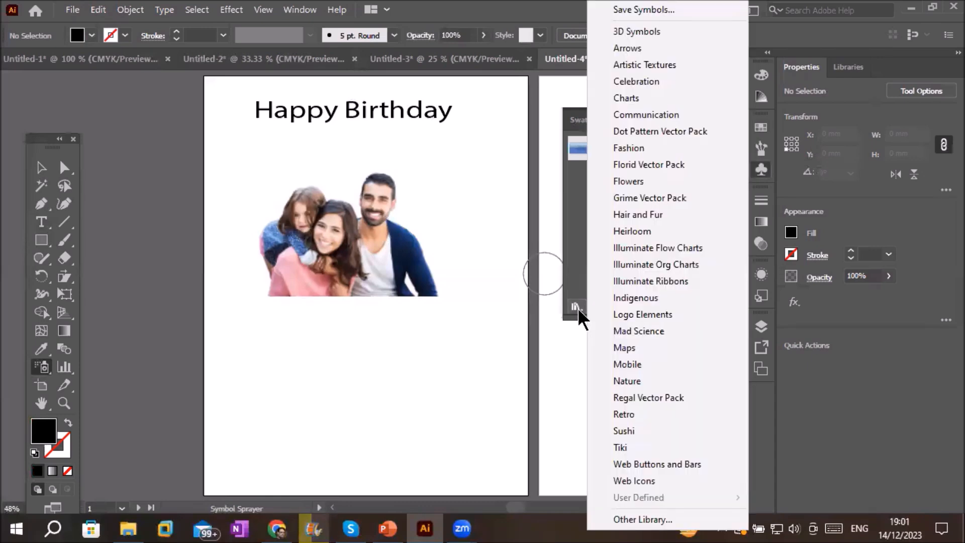
left_click(701, 77)
left_click_drag(451, 334, 463, 397)
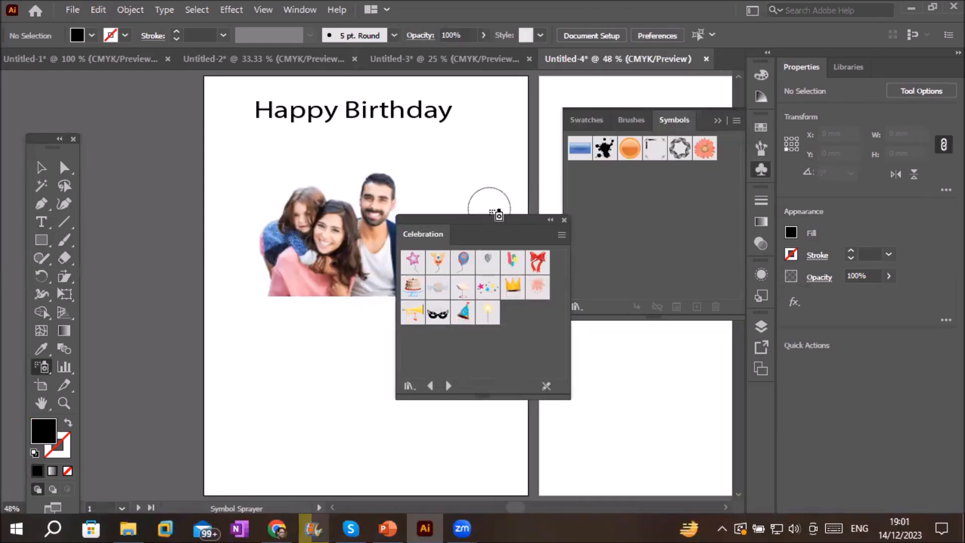
left_click_drag(488, 216, 586, 222)
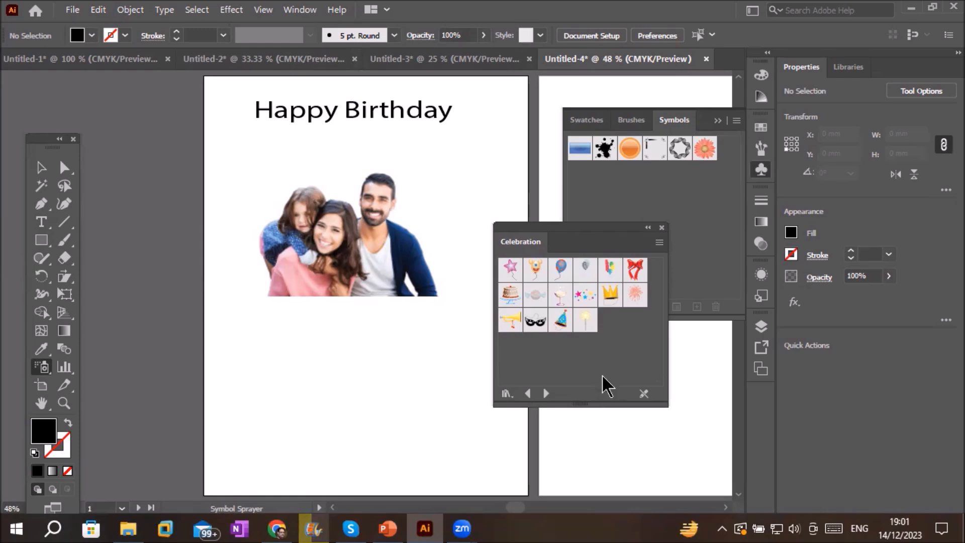
Spray Cake symbols one after another around the card's edges, framing the family photo and the empty area below it.
left_click(510, 293)
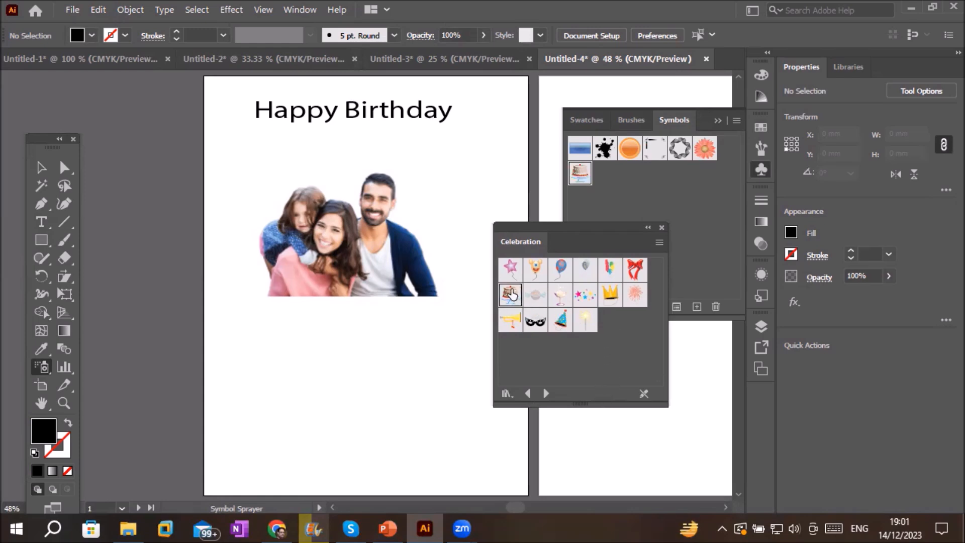
left_click_drag(545, 232, 595, 243)
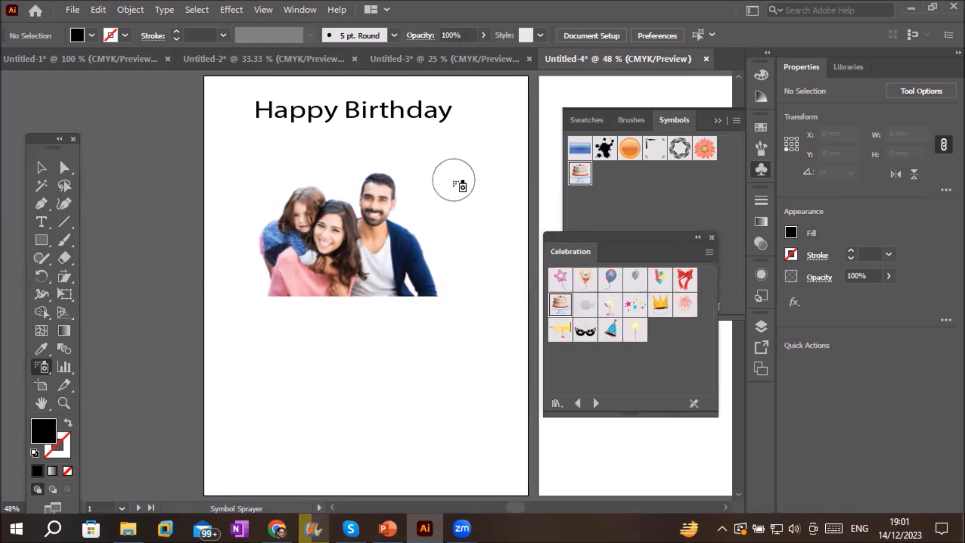
left_click(497, 159)
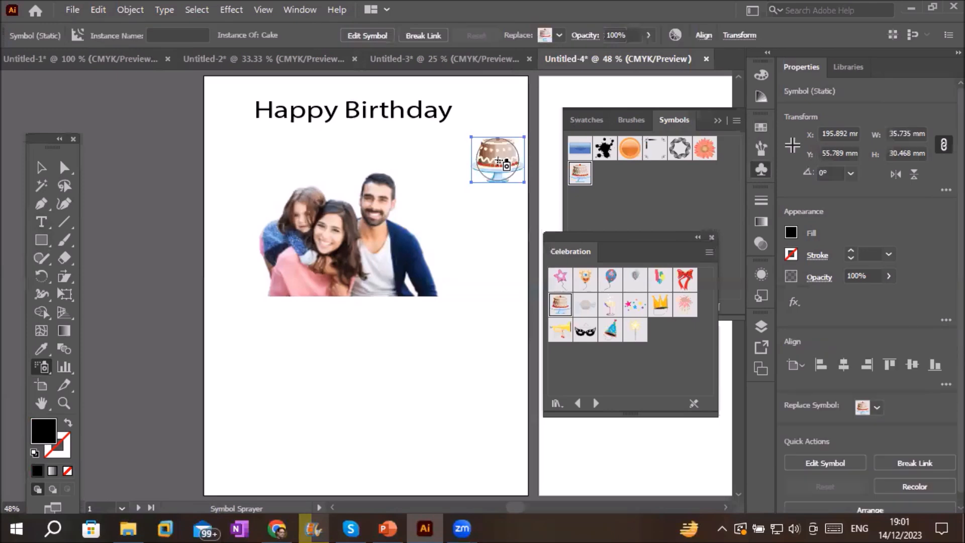
mouse_move(487, 219)
left_mouse_down()
mouse_move(483, 273)
mouse_move(459, 297)
mouse_move(463, 352)
left_mouse_up()
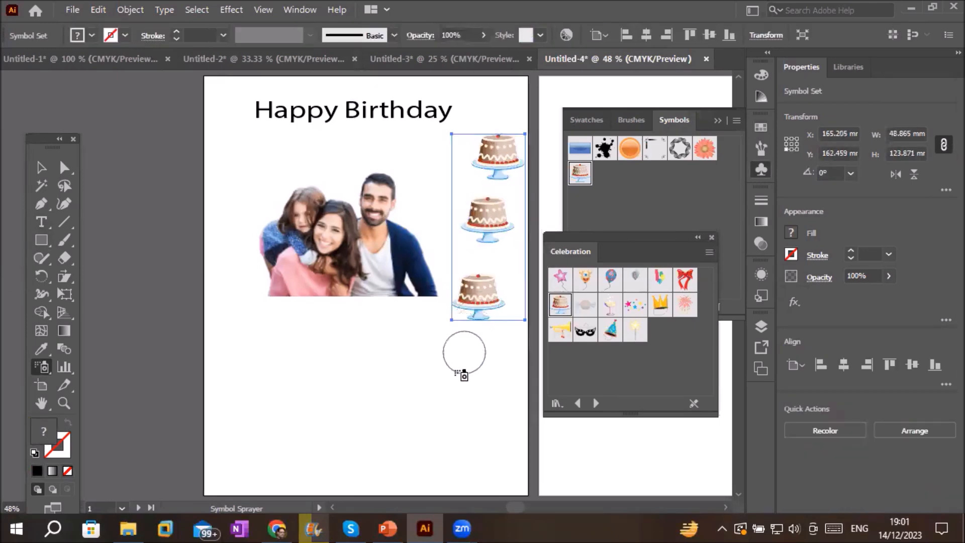
left_click(457, 386)
left_click(455, 455)
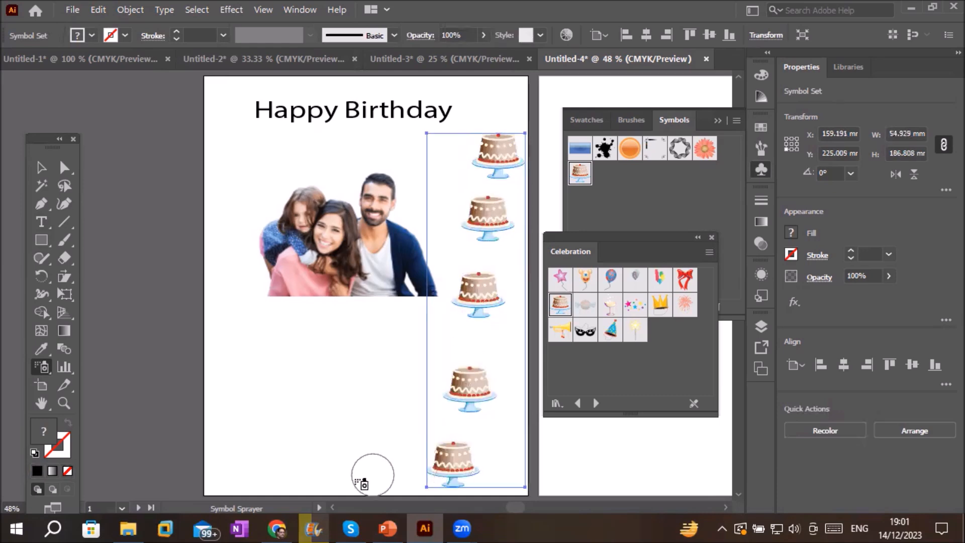
left_click(339, 475)
left_click(243, 467)
mouse_move(229, 389)
left_mouse_down()
mouse_move(225, 172)
mouse_move(235, 151)
mouse_move(427, 151)
left_mouse_up()
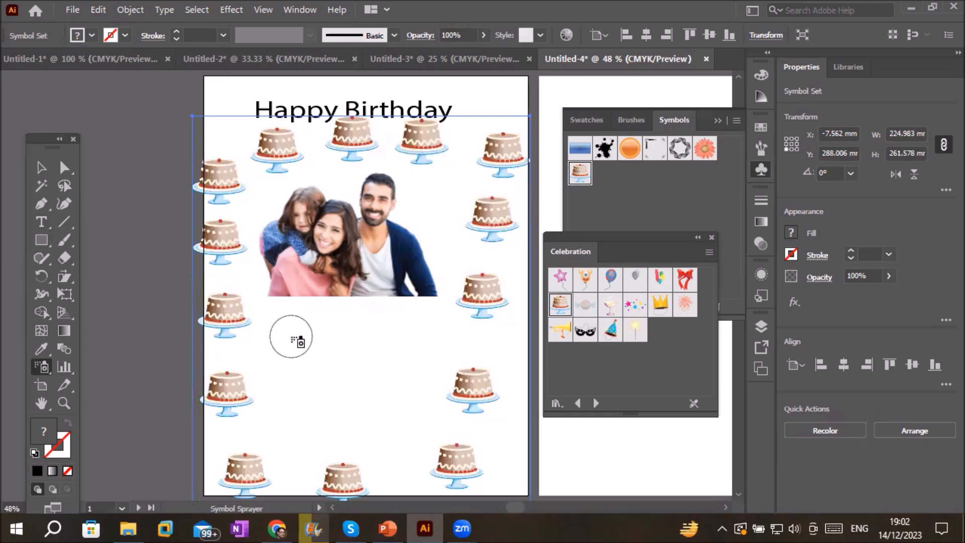
Shrink the spray brush further and spray dense overlapping trails of cakes below the photo and down its right side.
key("bracketleft")
key("bracketleft")
key("bracketleft")
key("bracketleft")
key("bracketleft")
mouse_move(271, 323)
left_mouse_down()
mouse_move(282, 350)
mouse_move(418, 355)
mouse_move(420, 388)
mouse_move(360, 421)
mouse_move(297, 447)
left_mouse_up()
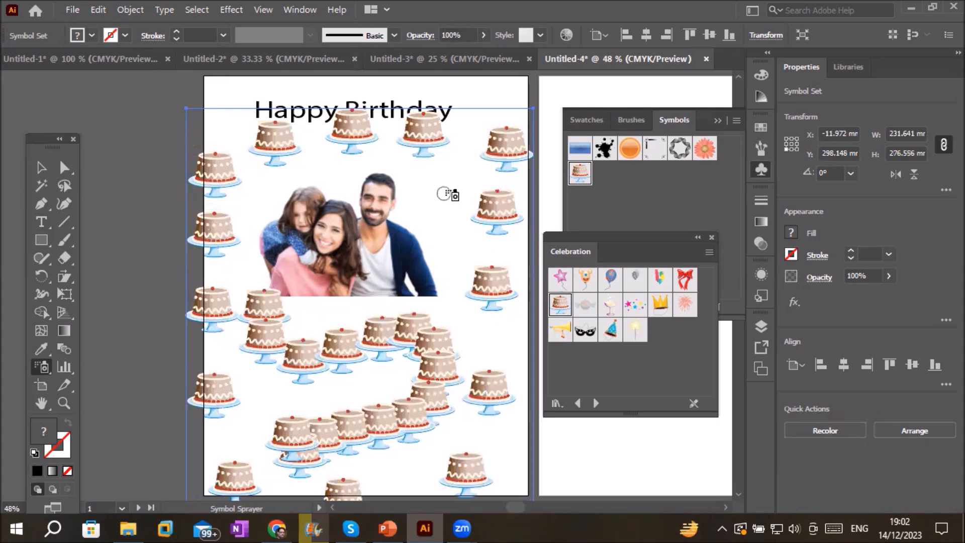
left_click_drag(457, 186, 449, 248)
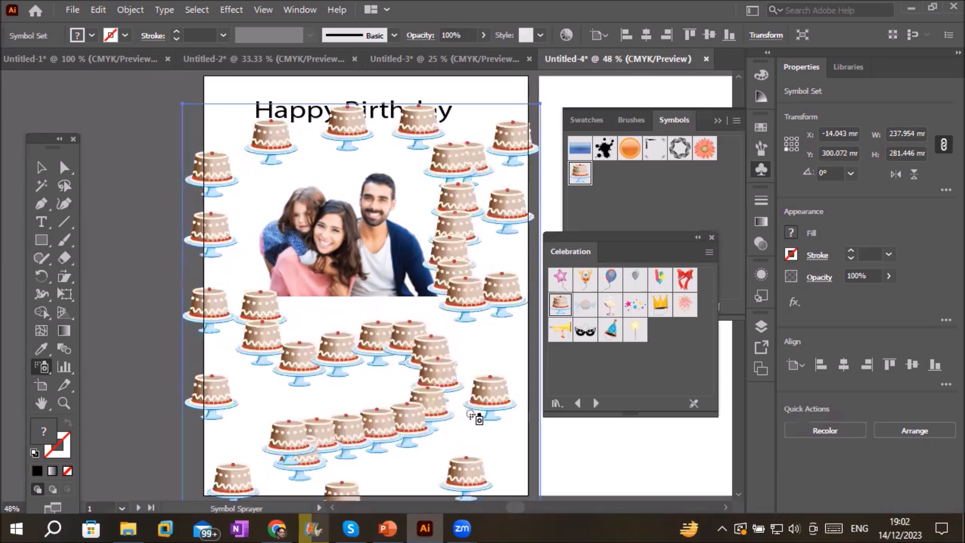
Spray the blue and red balloon symbol in a row above the family photo and another row among the cakes below.
scroll(470, 414, "down", 2)
scroll(478, 434, "up", 1)
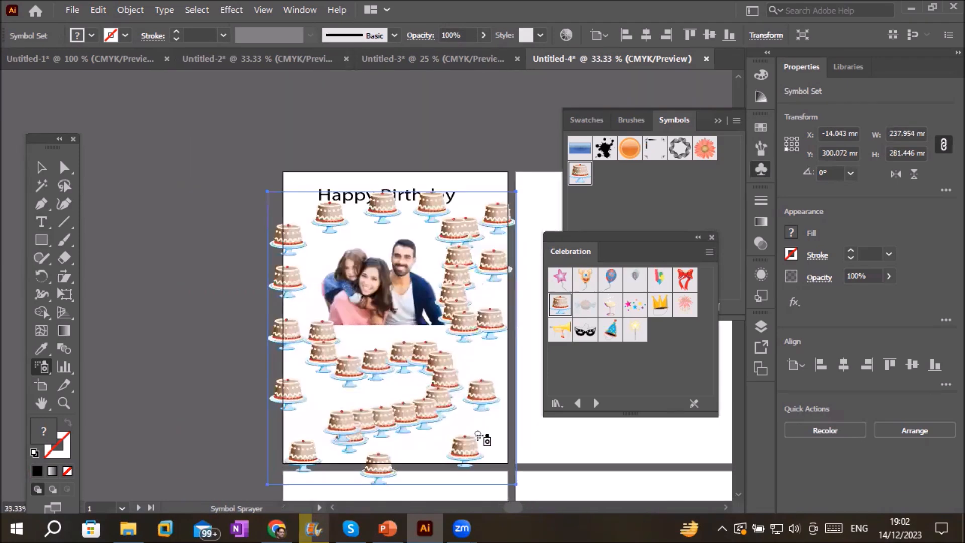
scroll(479, 434, "up", 2)
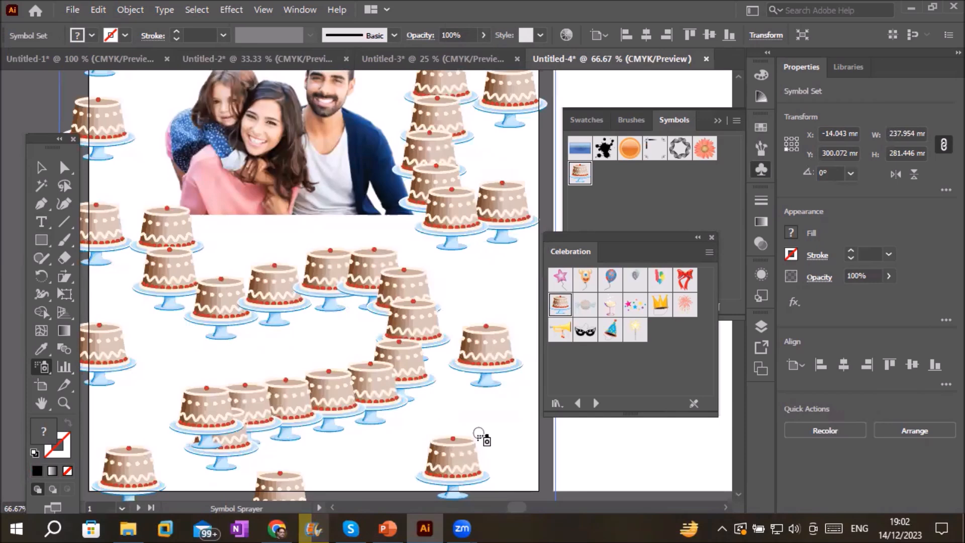
scroll(480, 435, "down", 1)
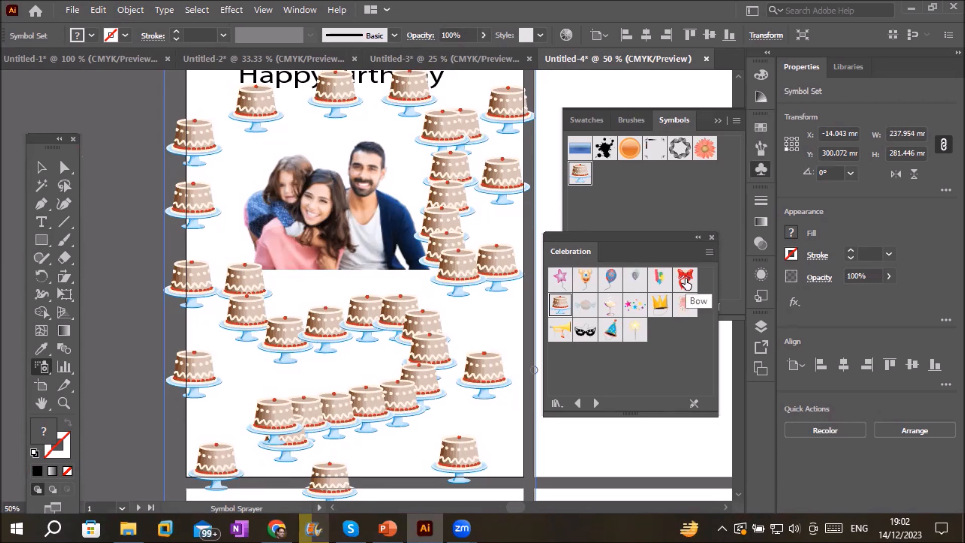
left_click(610, 281)
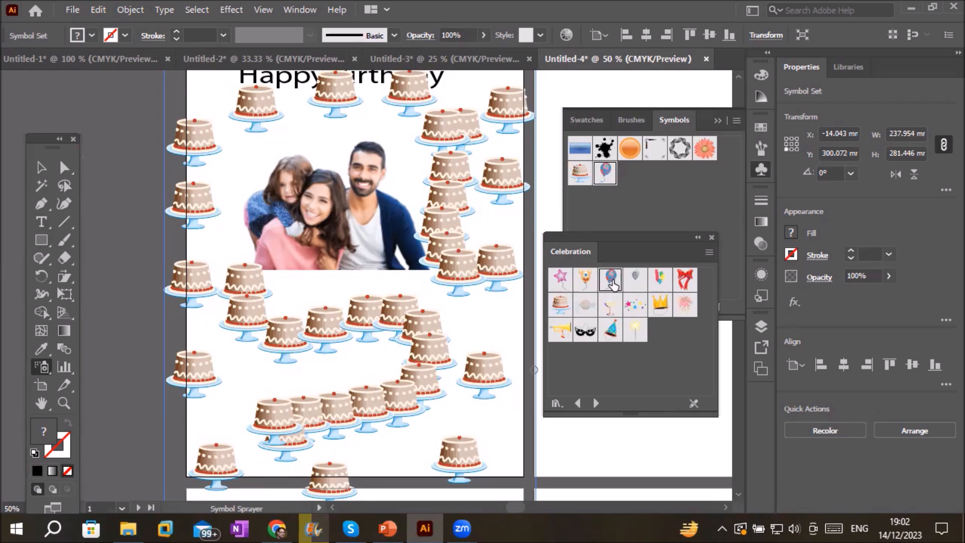
mouse_move(249, 141)
left_mouse_down()
mouse_move(286, 133)
mouse_move(334, 152)
mouse_move(432, 146)
mouse_move(452, 269)
left_mouse_up()
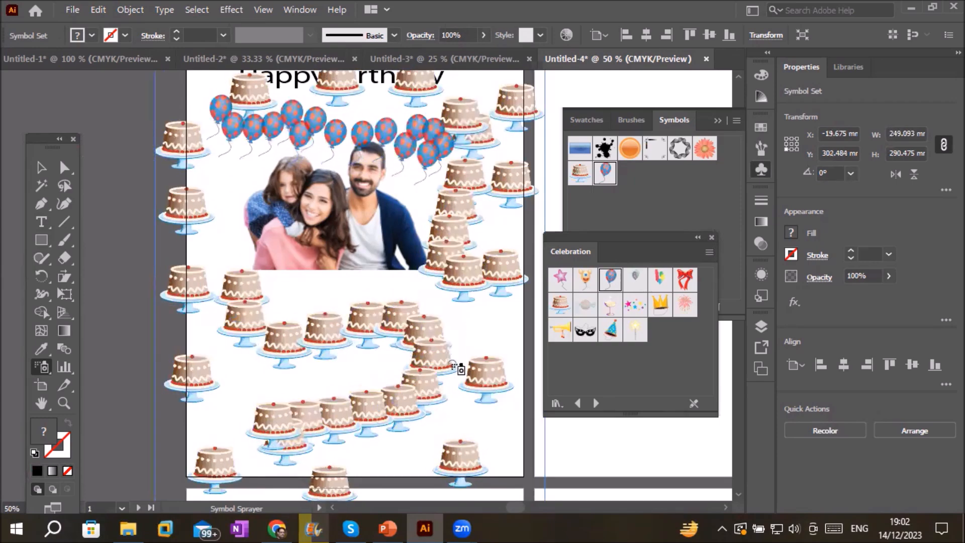
left_click_drag(224, 360, 445, 376)
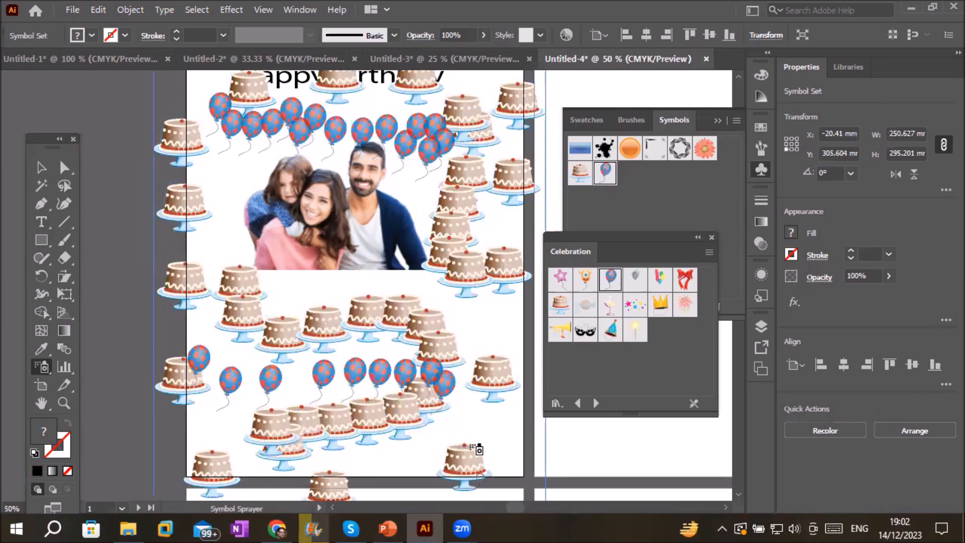
Move the sprayed symbol set around as one object and delete it from the card.
scroll(426, 346, "down", 1)
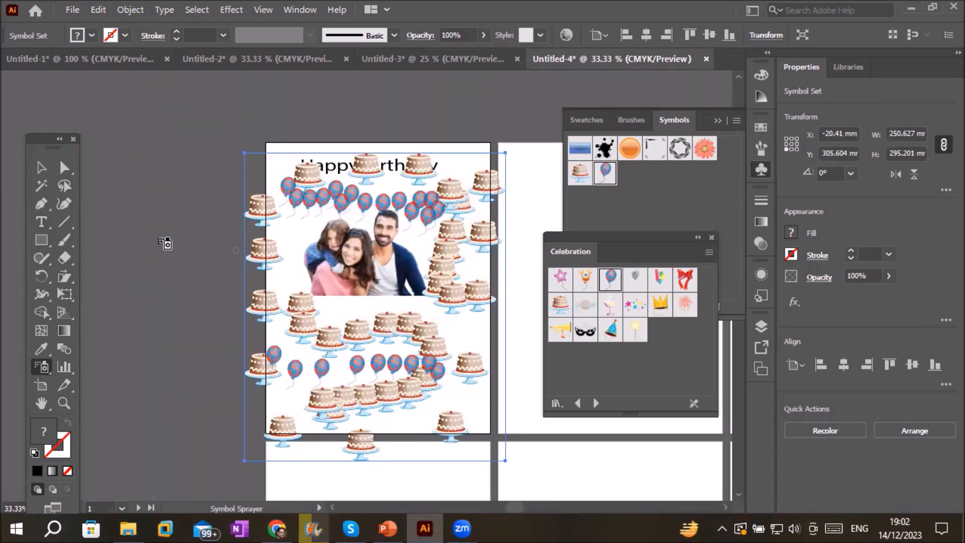
left_click(39, 169)
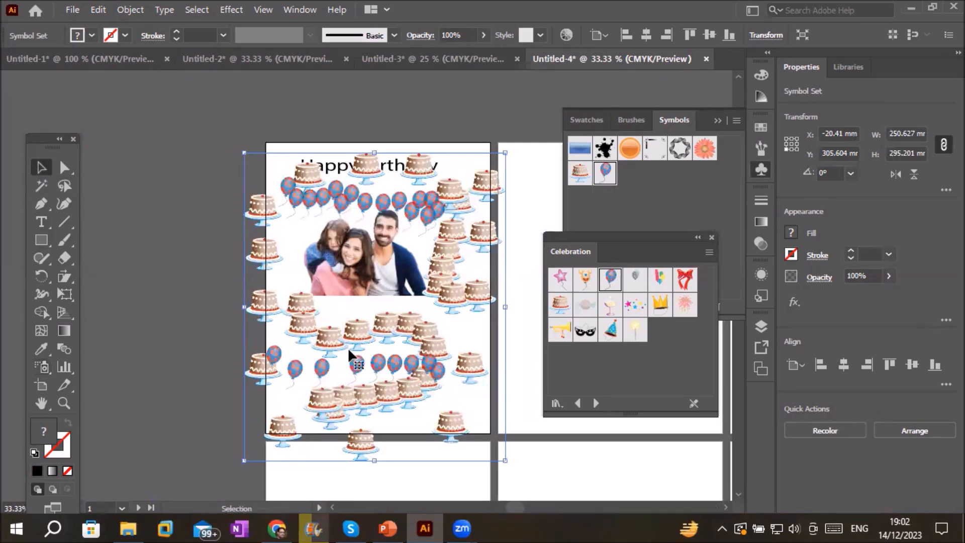
left_click_drag(358, 364, 255, 312)
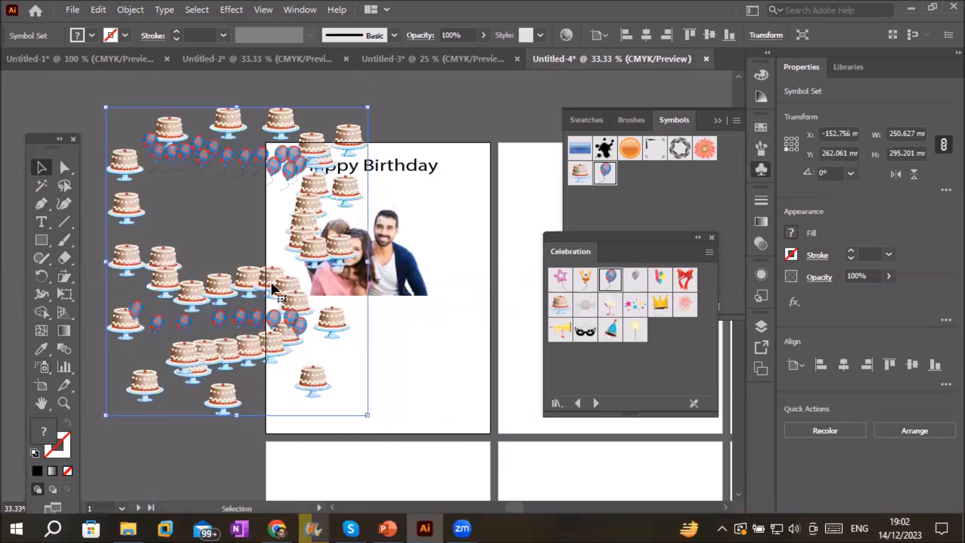
left_click_drag(272, 285, 396, 311)
left_click_drag(494, 133, 435, 220)
left_click_drag(327, 340, 375, 387)
key("Delete")
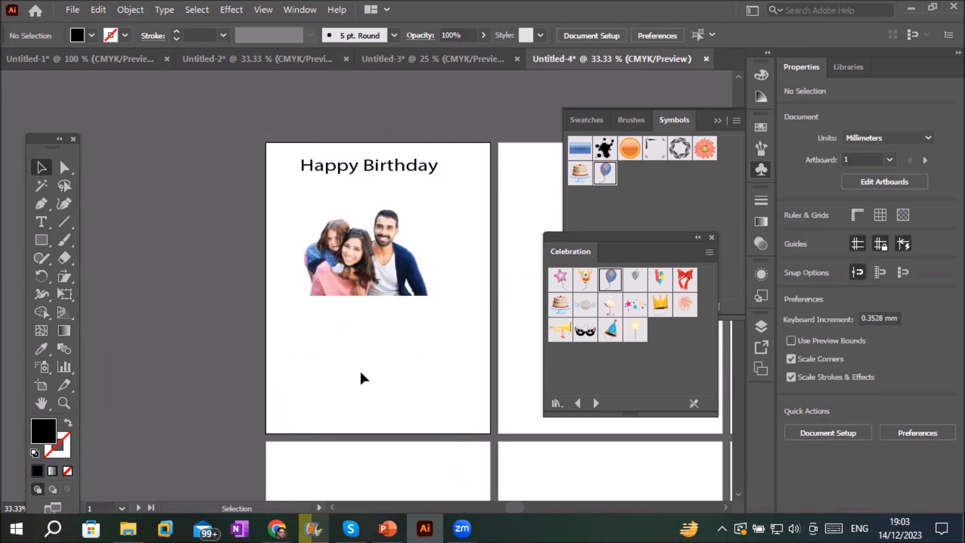
Move the family photo up to about Y 117 mm at its lower edge and raise the heading to about Y 25 mm.
left_click(361, 272)
left_click_drag(358, 264, 361, 231)
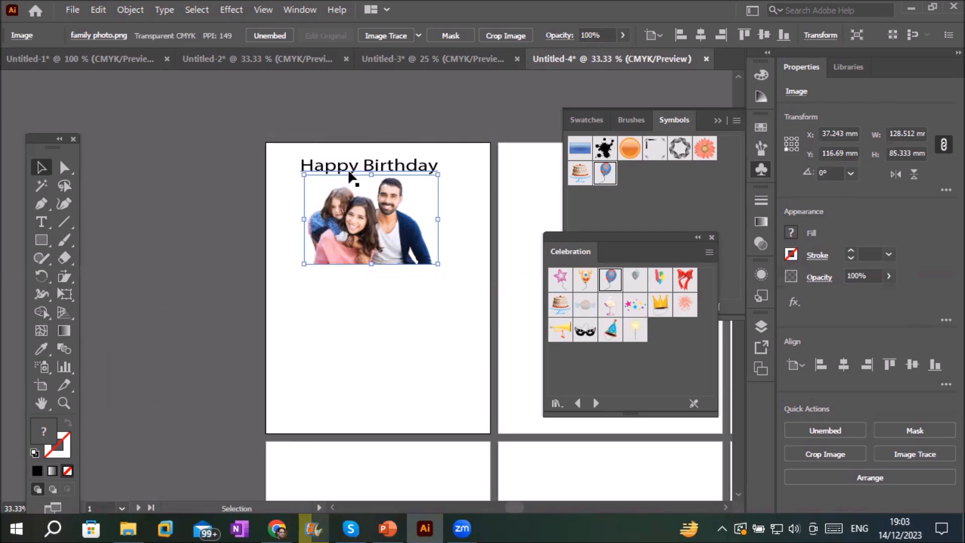
left_click_drag(348, 172, 349, 165)
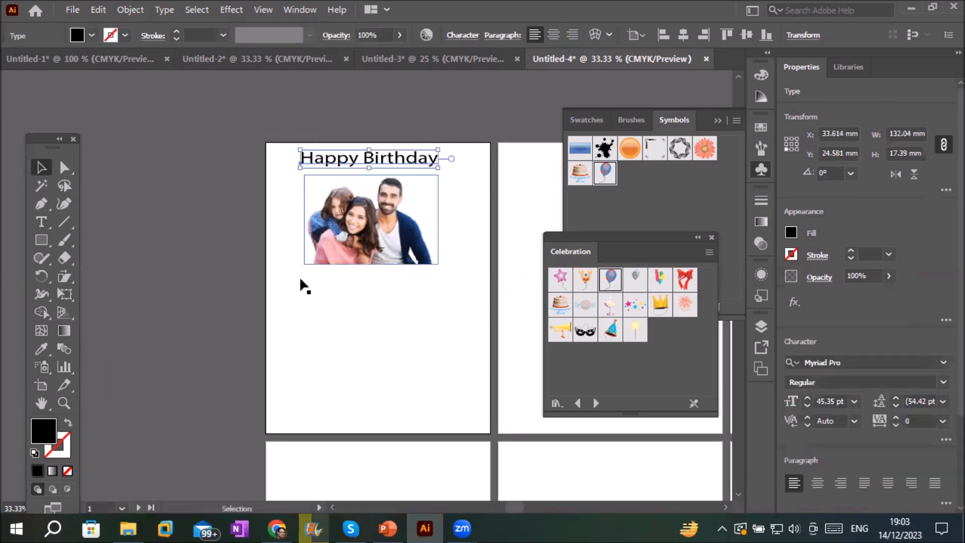
Switch to File Explorer and open Sample Text.txt from the Images folder inside _Graphics.
left_click(128, 528)
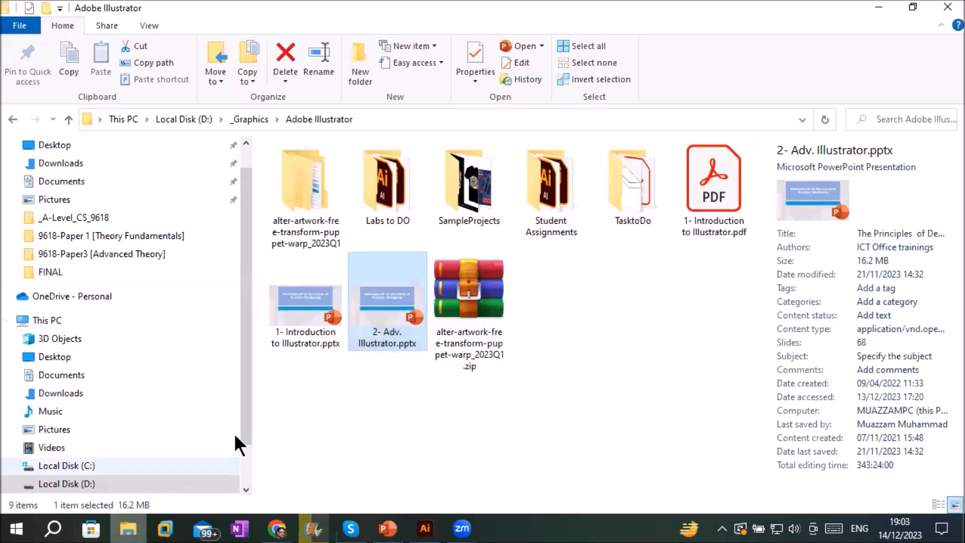
left_click(261, 120)
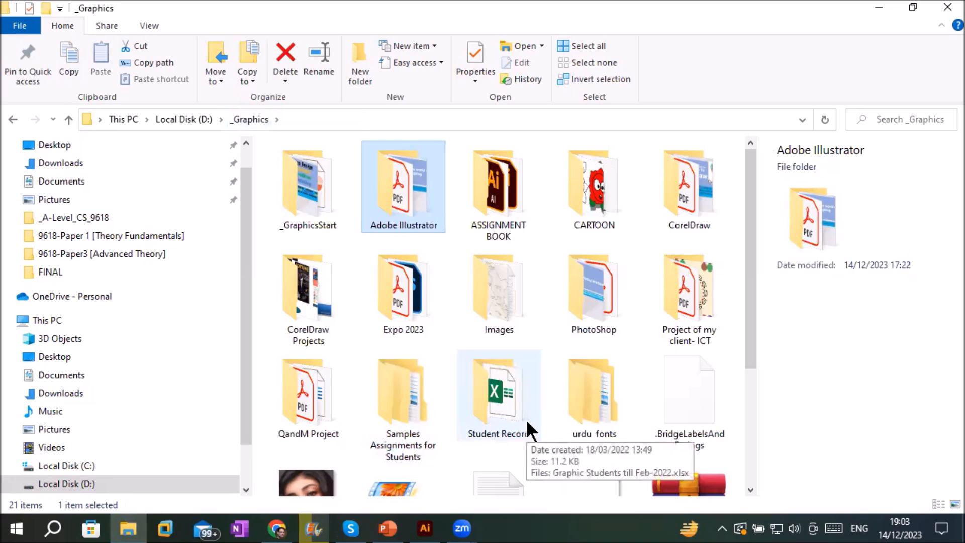
scroll(526, 420, "down", 3)
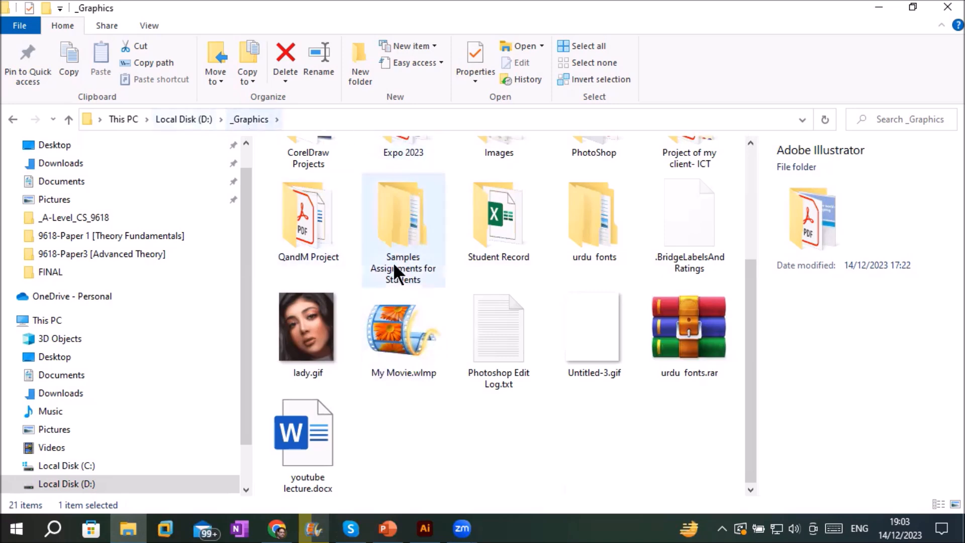
scroll(396, 316, "up", 3)
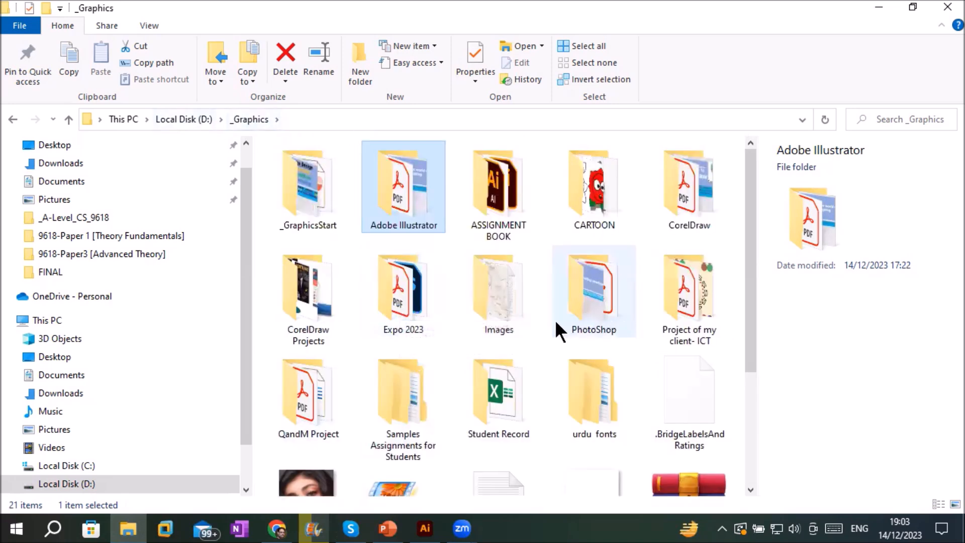
double_click(502, 309)
scroll(506, 347, "down", 10)
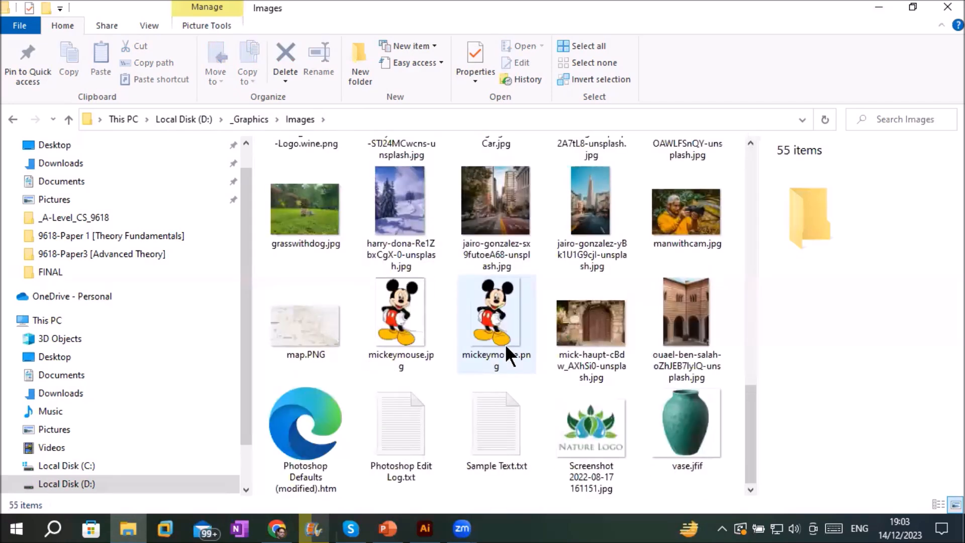
left_click(501, 434)
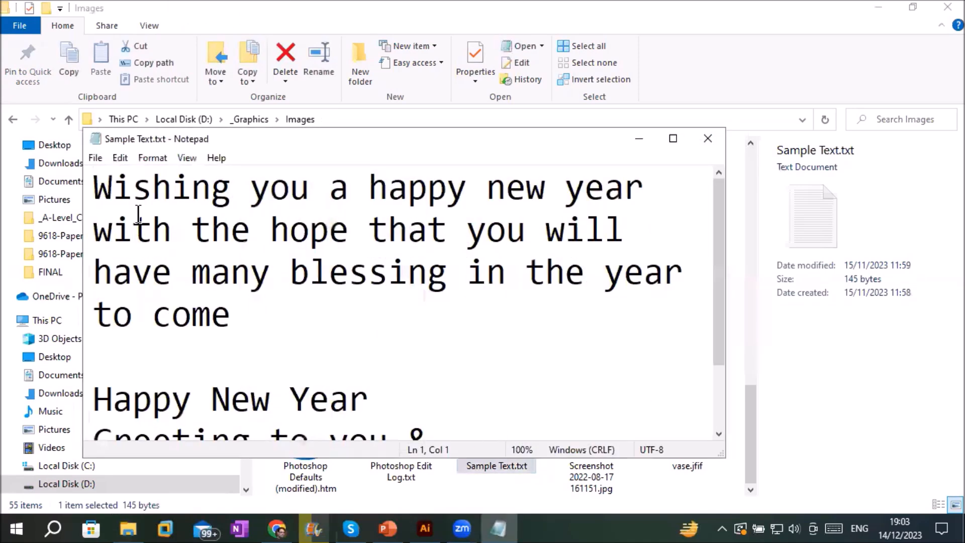
Copy the first paragraph, from "Wishing you a happy new year" through "to come".
left_click_drag(100, 178, 231, 274)
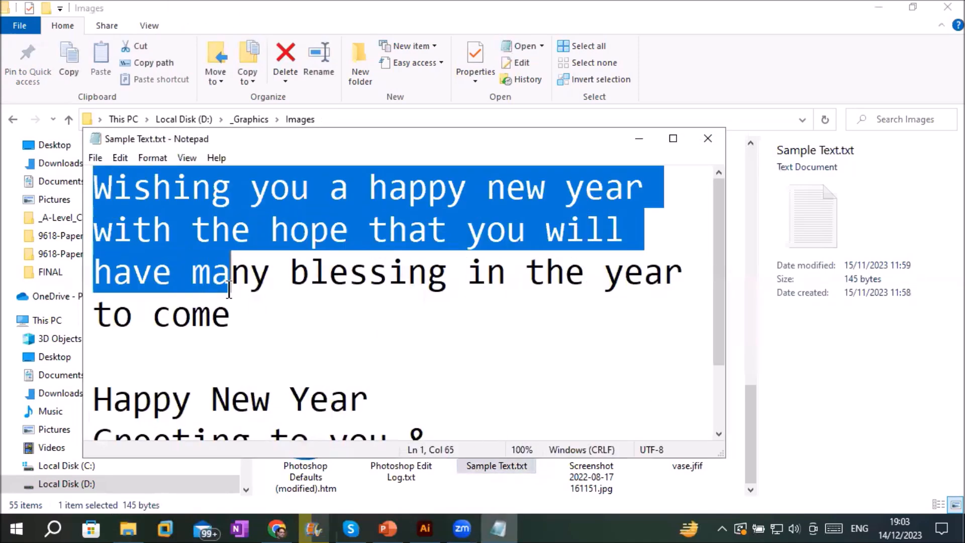
left_click_drag(289, 326, 99, 193)
right_click(115, 190)
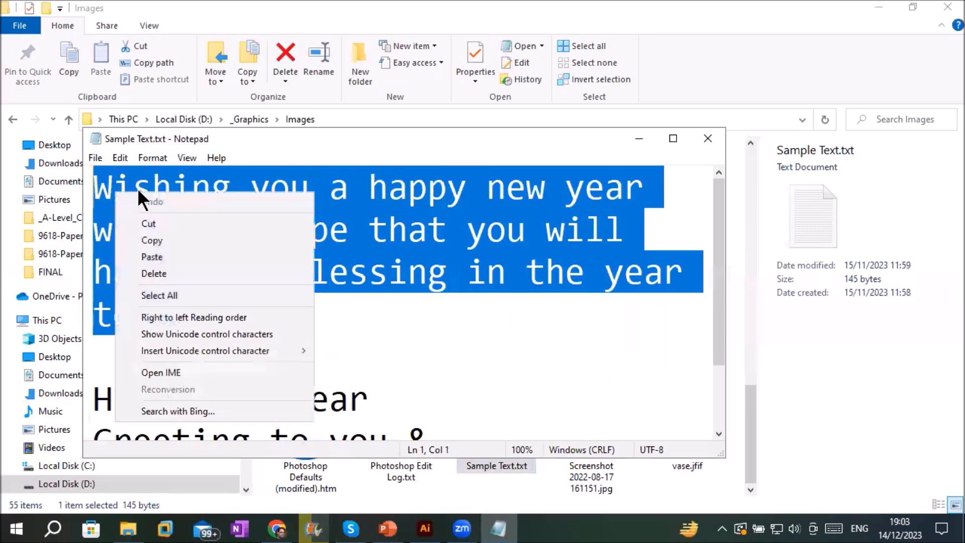
left_click(179, 238)
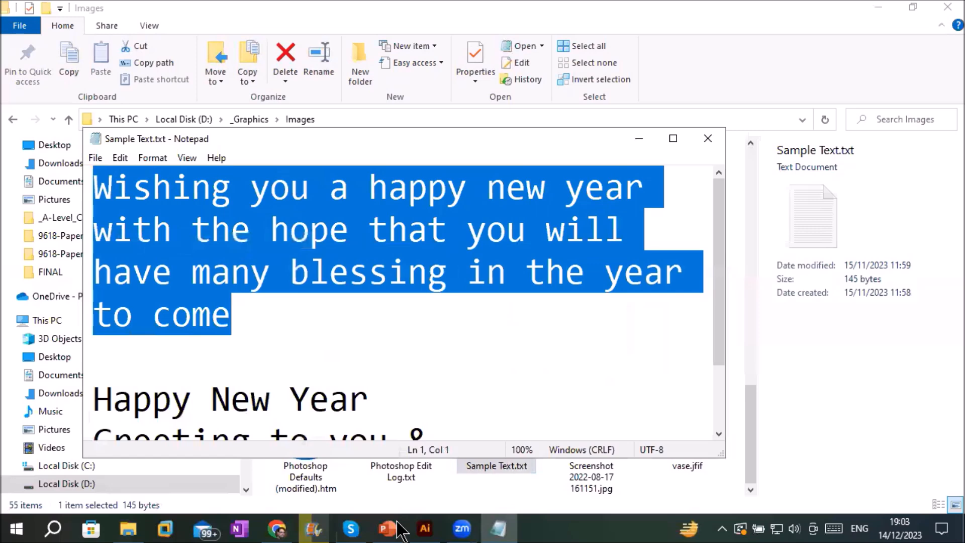
Back in Illustrator, create a text area about 136 by 88 mm below the family photo and paste the copied greeting into it.
left_click(425, 528)
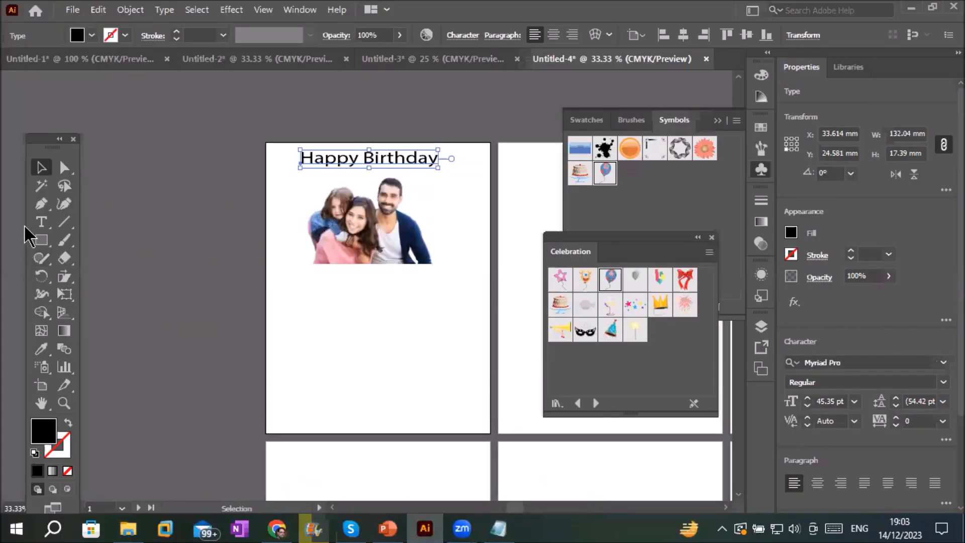
left_click(42, 222)
left_click_drag(309, 284, 452, 376)
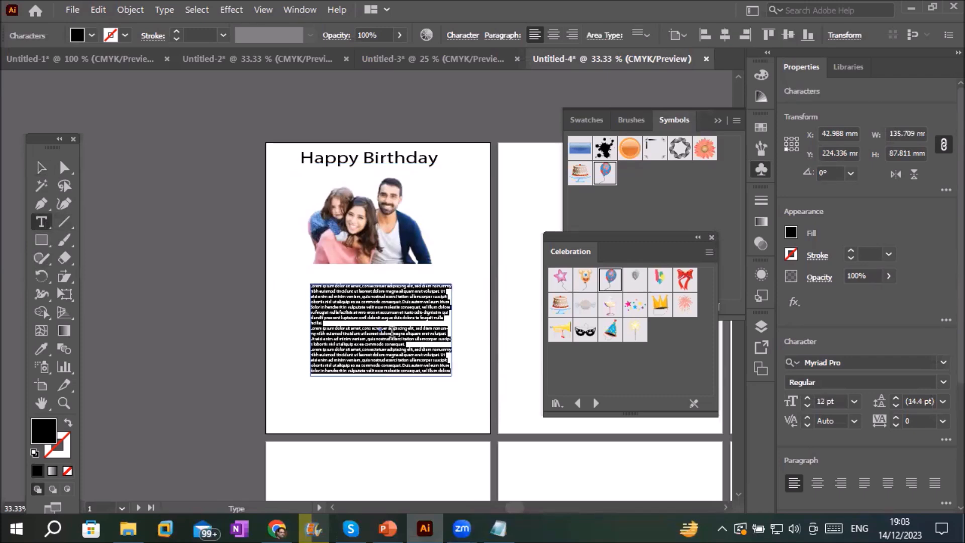
left_click(99, 10)
left_click(129, 97)
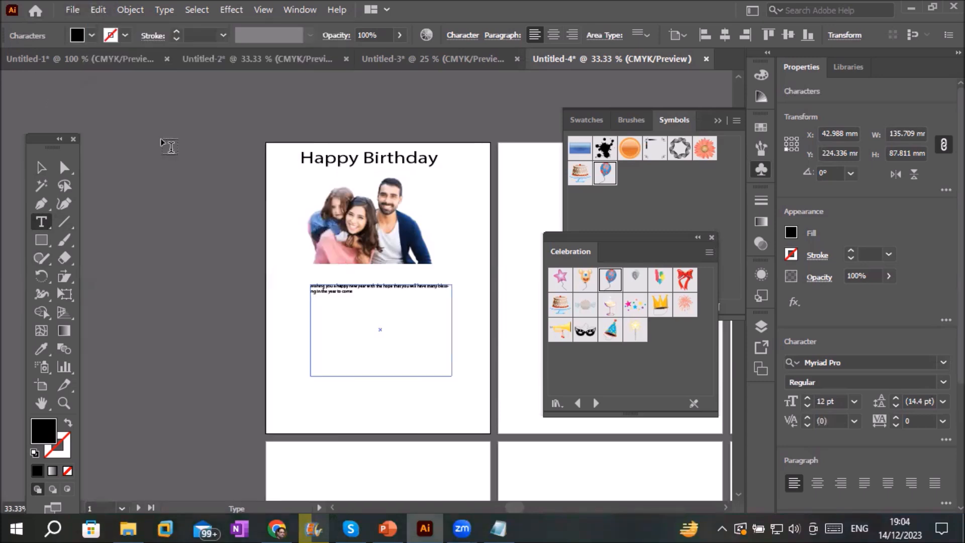
Enlarge all of the greeting text to 39 pt and centre-align the paragraph.
key("ctrl+a")
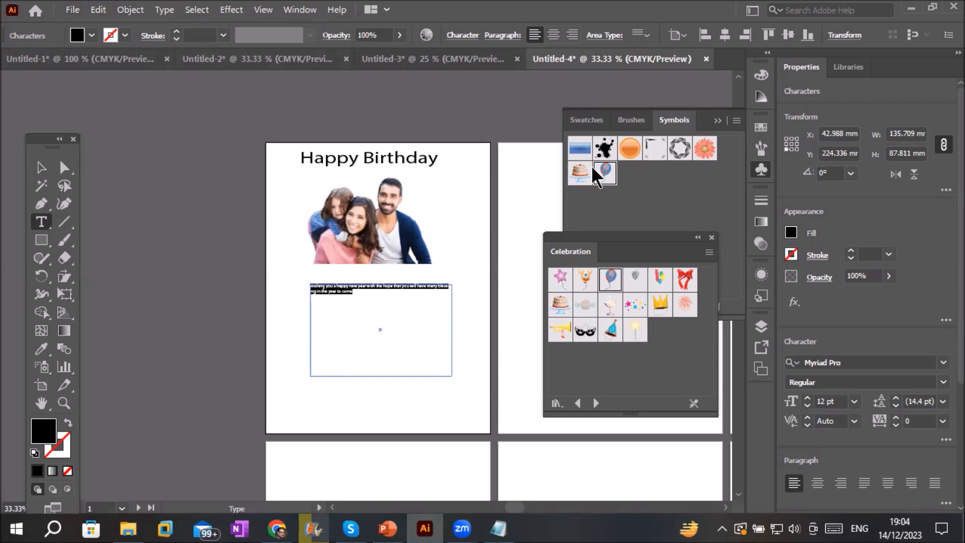
left_click(459, 39)
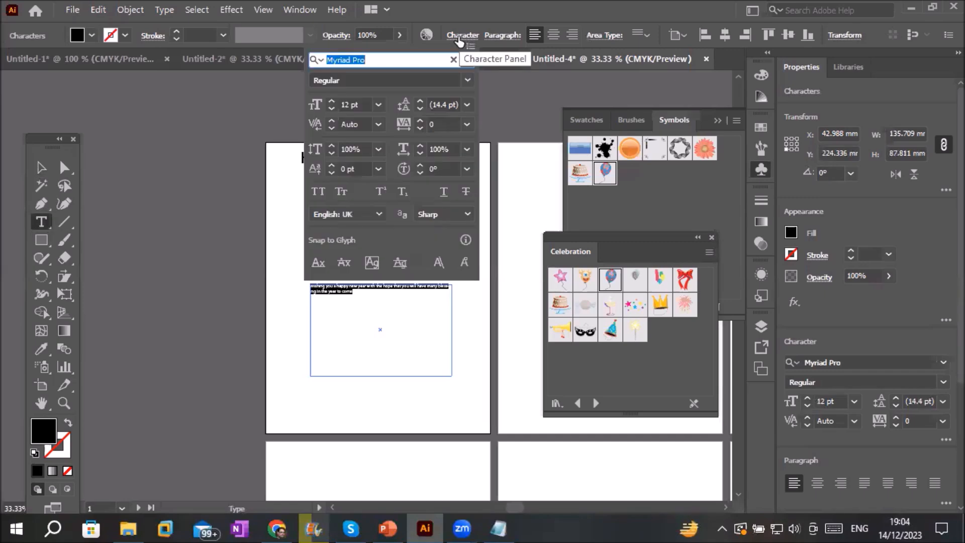
left_click(332, 101)
left_click(332, 100)
left_click(332, 101)
left_click(332, 101)
left_click(331, 101)
left_click(332, 101)
left_click(332, 100)
left_click(332, 100)
left_click(331, 100)
left_click(331, 101)
left_click(331, 101)
left_click(332, 101)
left_click(331, 101)
double_click(332, 101)
left_click(331, 101)
left_click(332, 100)
left_click(331, 100)
left_click(331, 100)
left_click(332, 100)
left_click(332, 101)
left_click(331, 101)
left_click(331, 100)
left_click(331, 101)
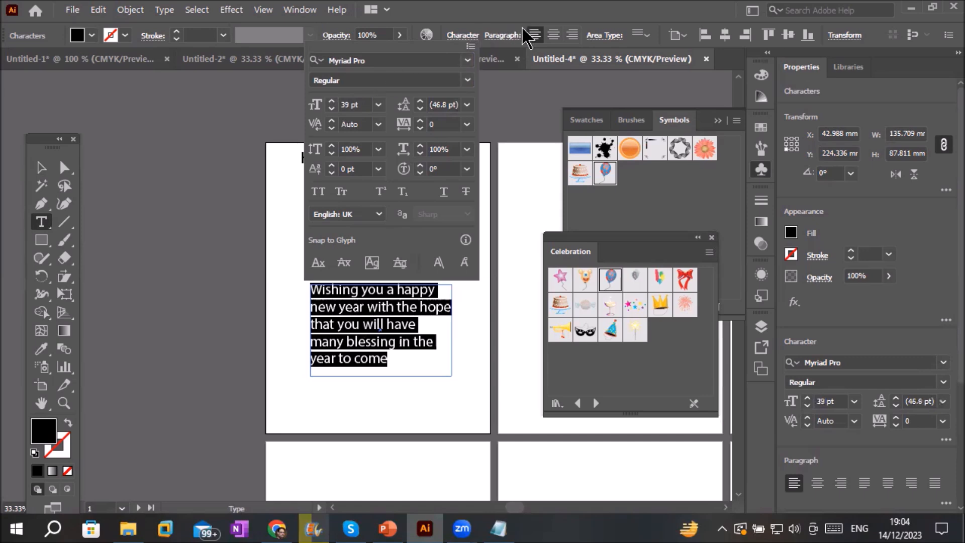
left_click(553, 35)
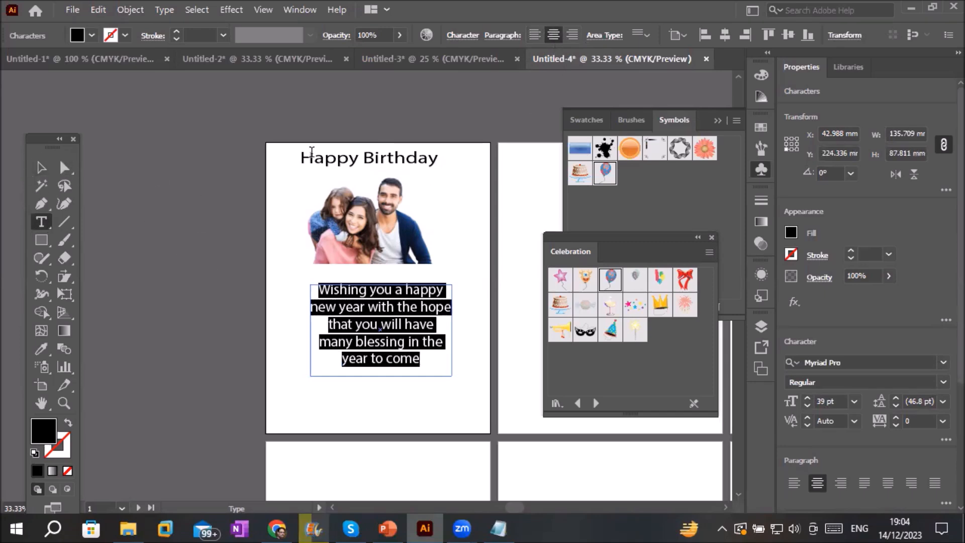
Replace the heading text with "New Year Celebration" and move it left so it sits centred on the card.
triple_click(312, 152)
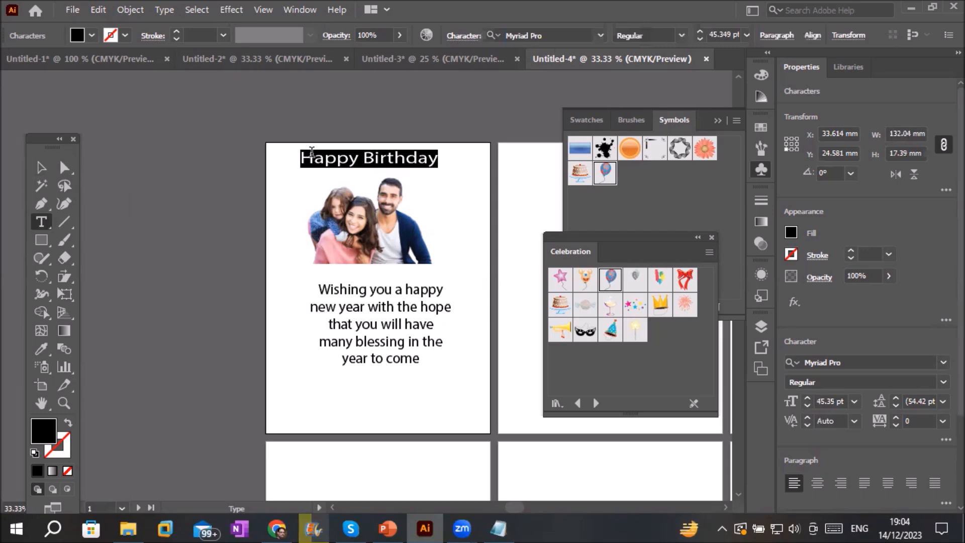
type("N")
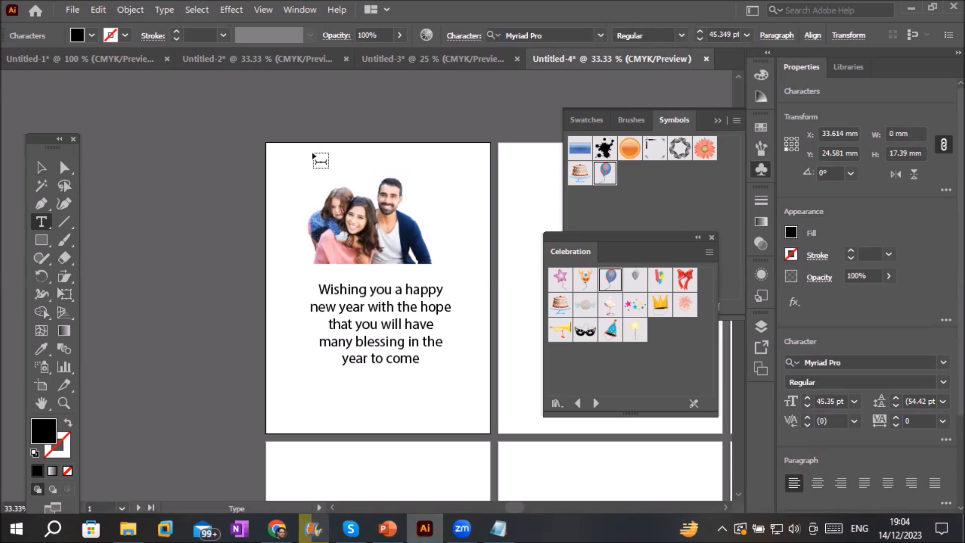
type("New Year Celebration")
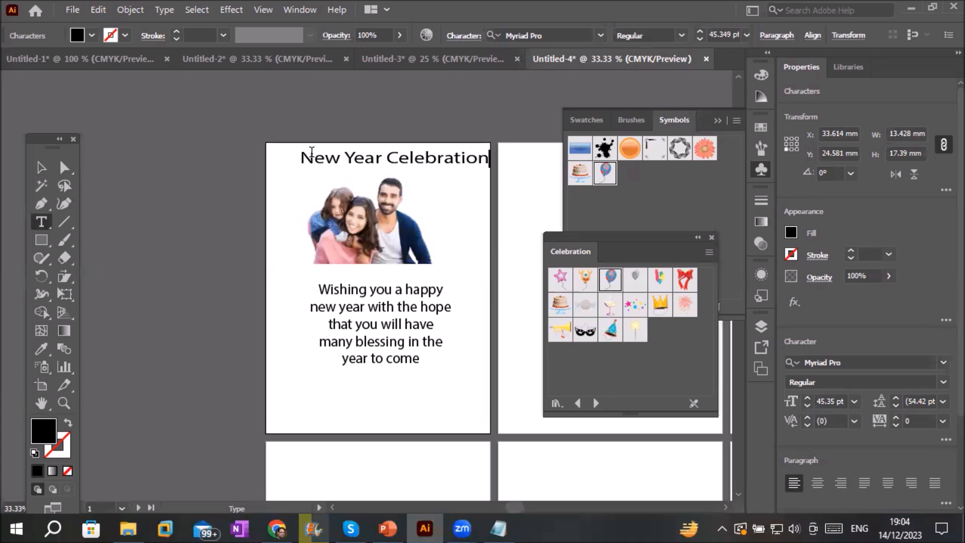
left_click(41, 168)
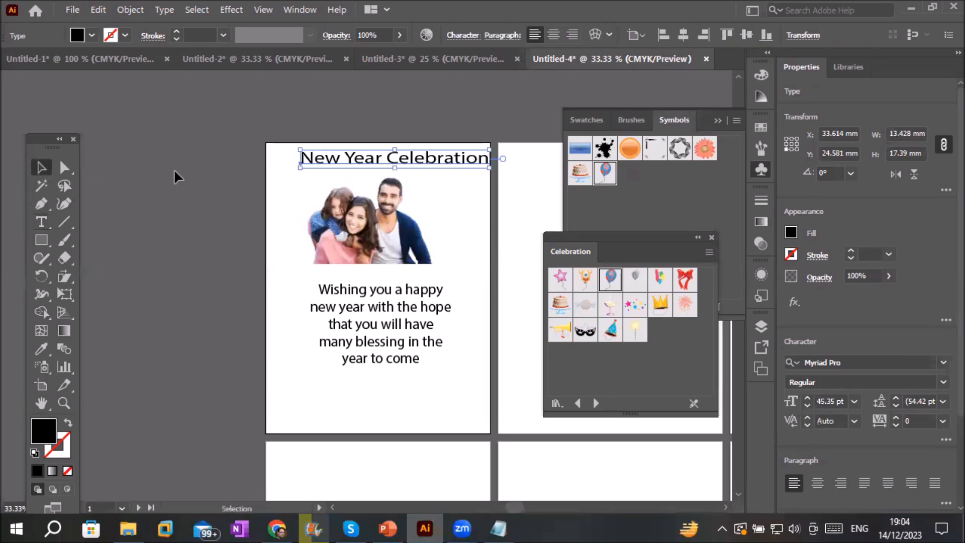
left_click_drag(332, 166, 318, 165)
left_click(420, 413)
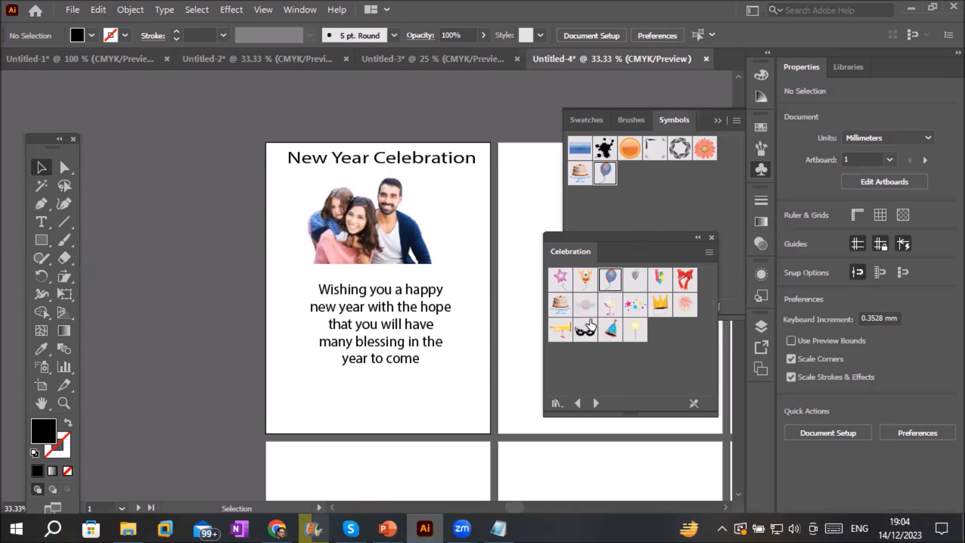
Browse through the symbol libraries to Flowers and add the red rose symbol to the document's symbols.
left_click(597, 402)
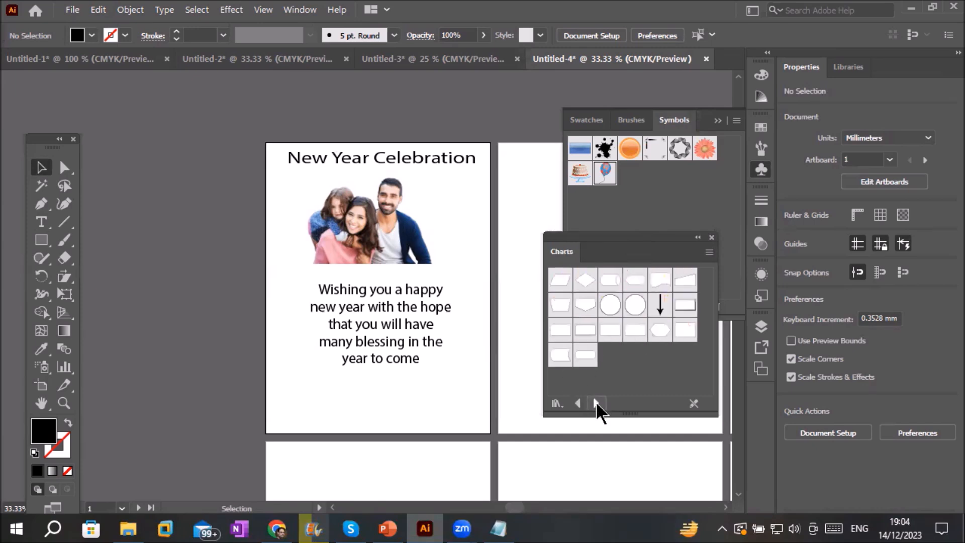
left_click(596, 402)
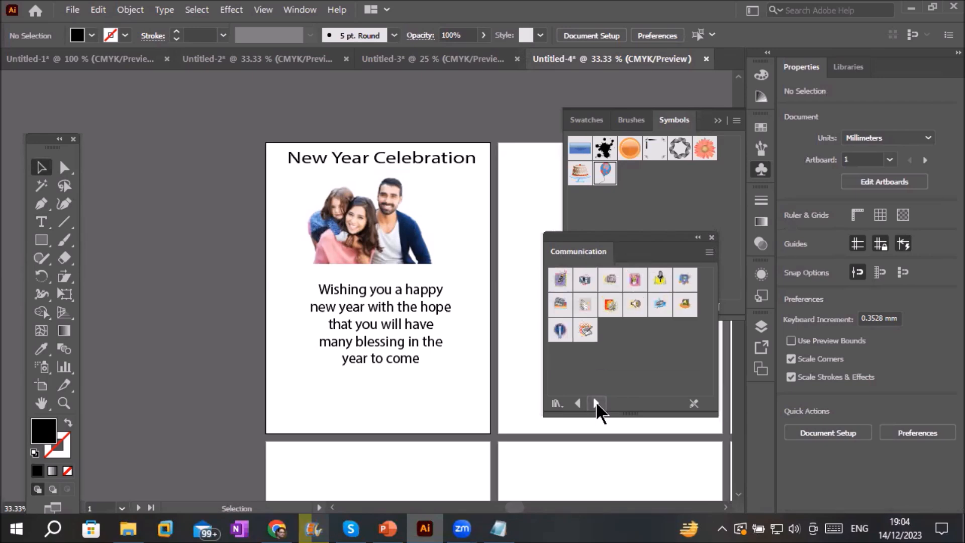
left_click(596, 402)
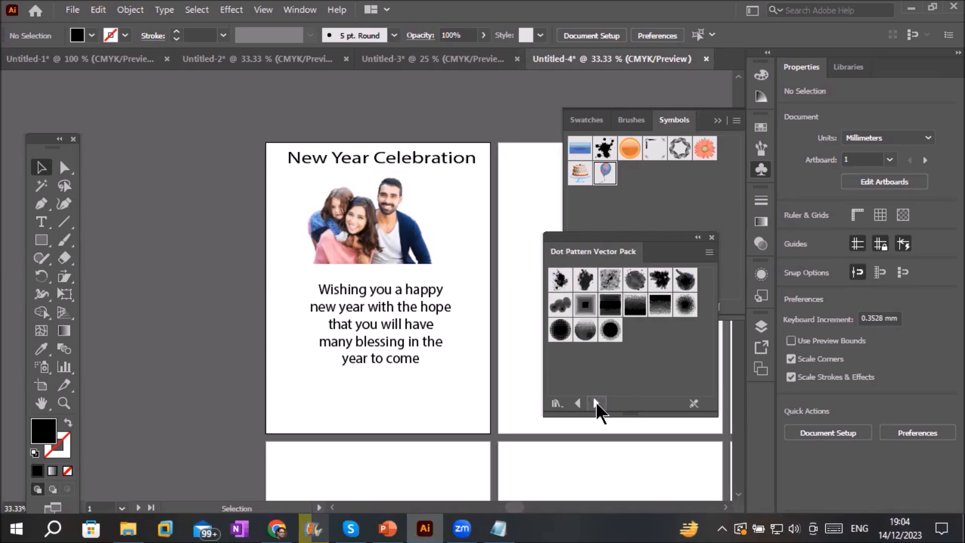
left_click(596, 402)
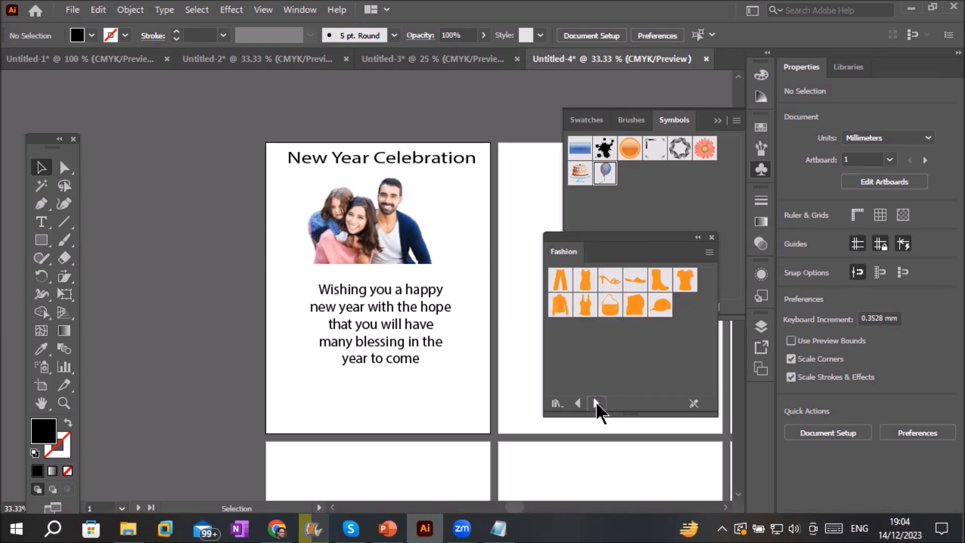
left_click(596, 402)
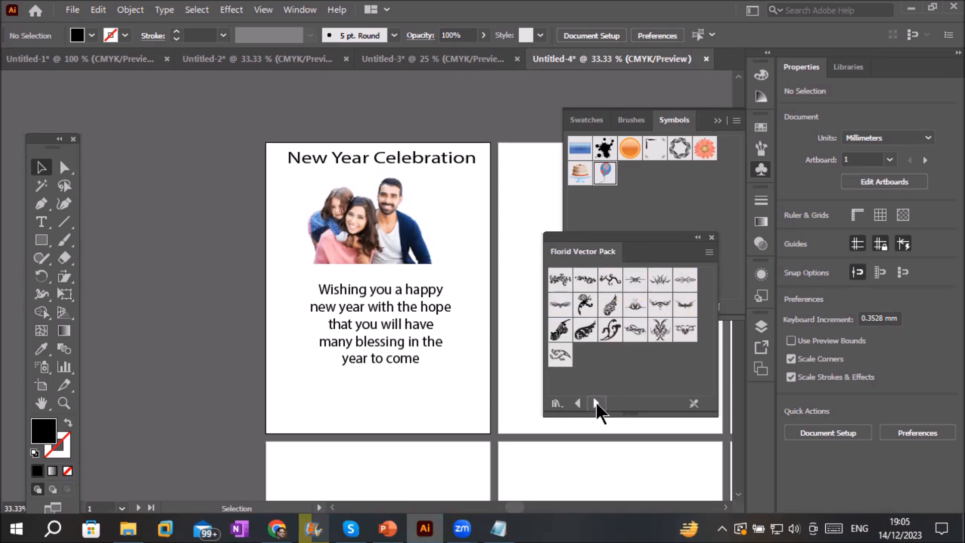
left_click(597, 402)
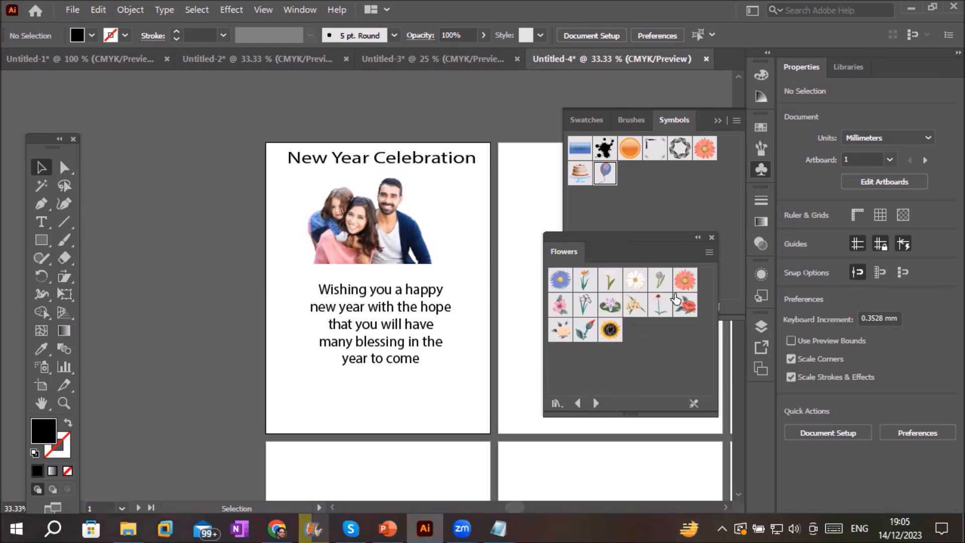
left_click(686, 308)
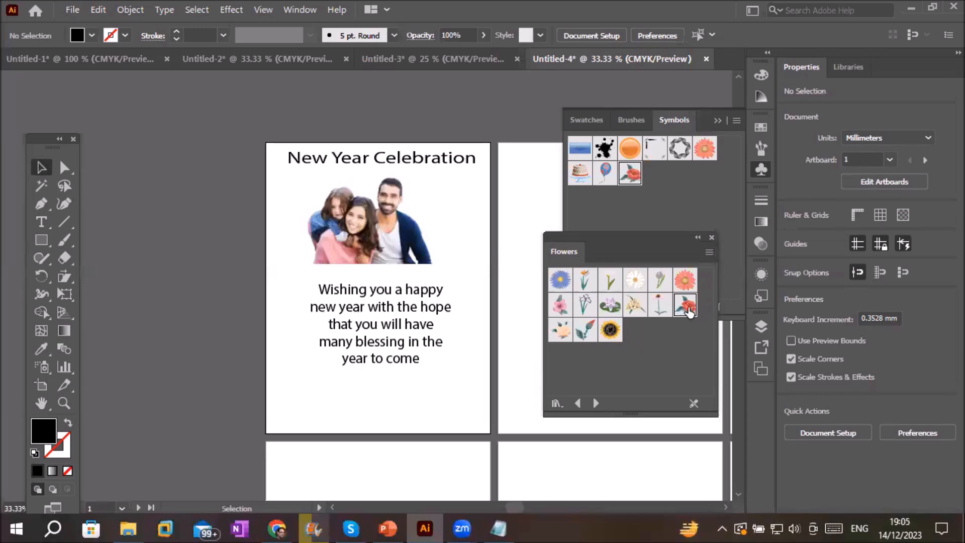
Spray two rows of red roses across the bottom of the card below the greeting with the Symbol Sprayer.
left_click(42, 367)
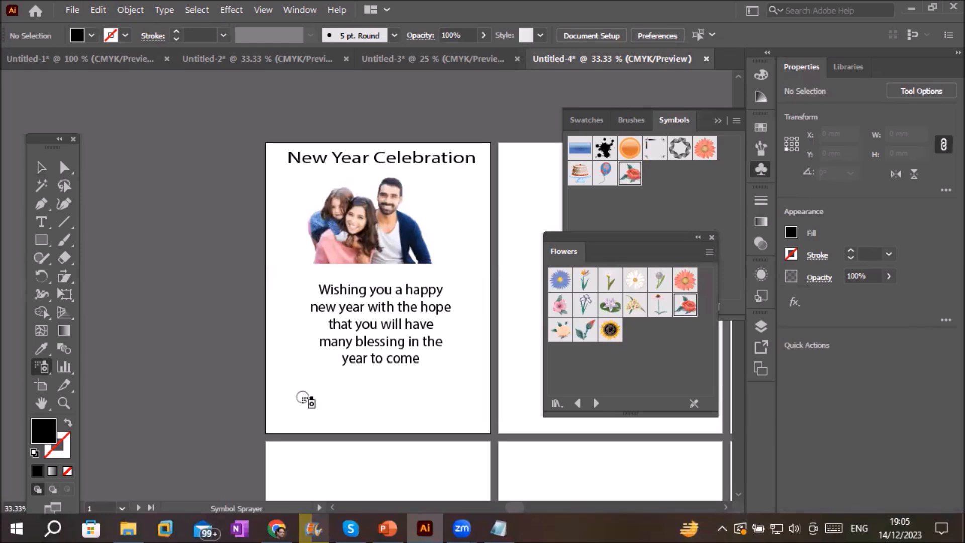
mouse_move(285, 405)
left_mouse_down()
mouse_move(318, 415)
mouse_move(480, 412)
mouse_move(498, 443)
left_mouse_up()
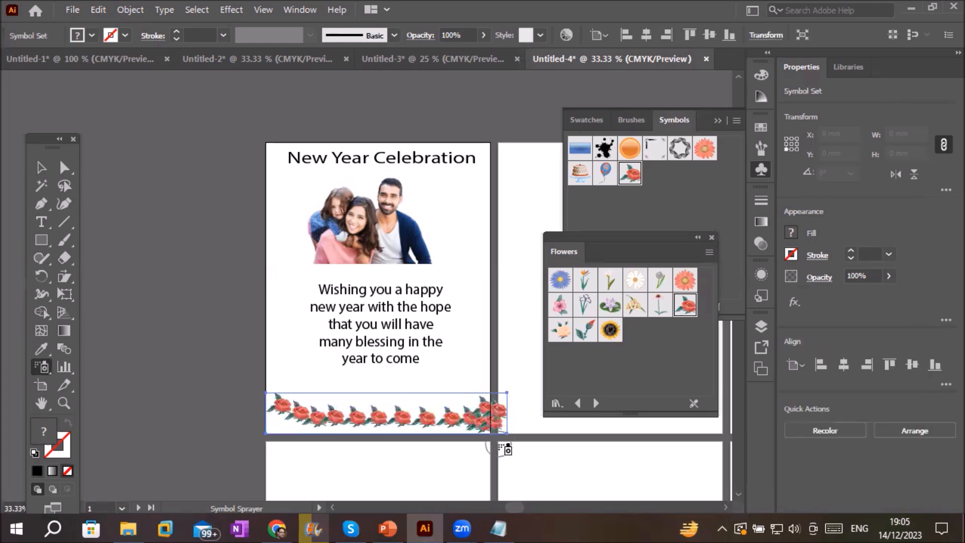
scroll(400, 444, "up", 2)
mouse_move(147, 345)
left_mouse_down()
mouse_move(431, 395)
mouse_move(505, 352)
left_mouse_up()
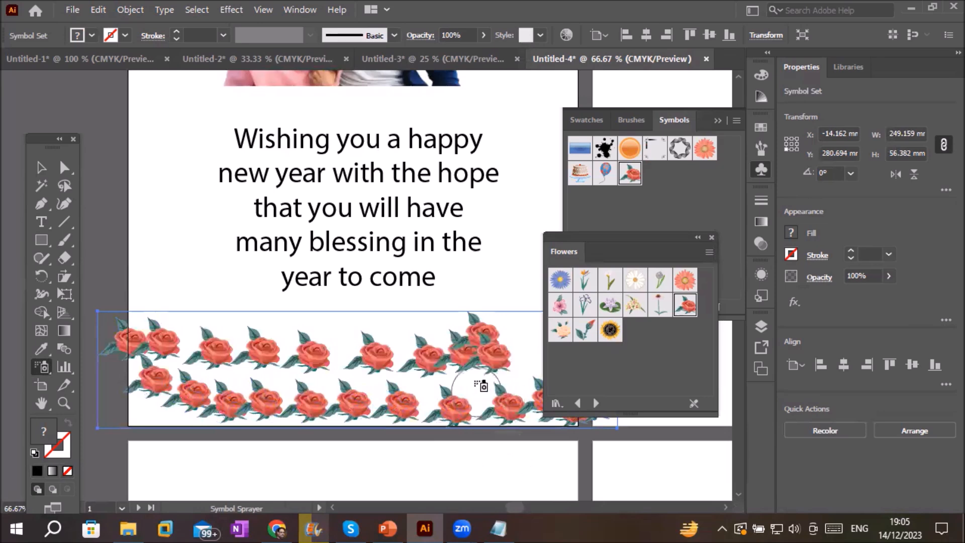
scroll(480, 386, "down", 3)
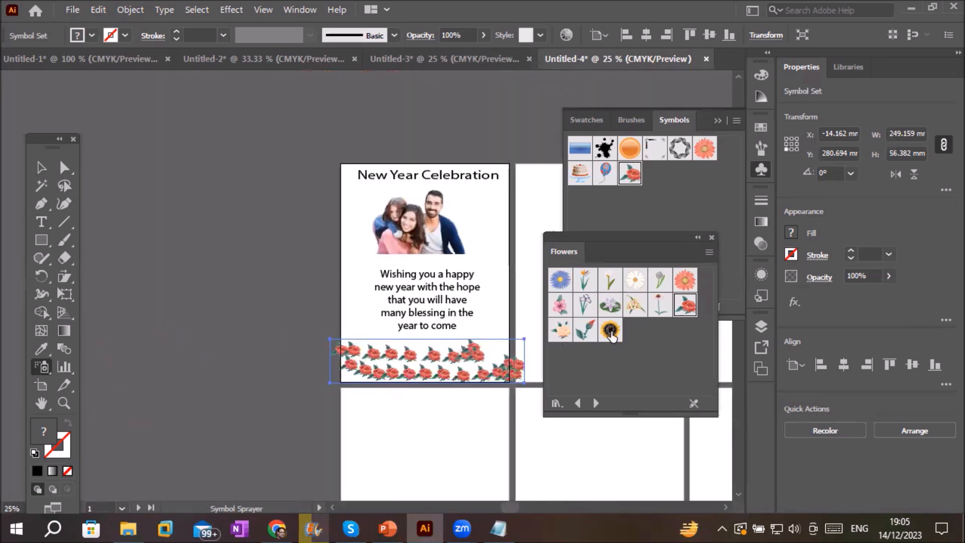
Load the Indigenous symbol library and spray its brown horned mask symbol down both sides of the photo and greeting.
left_click(595, 403)
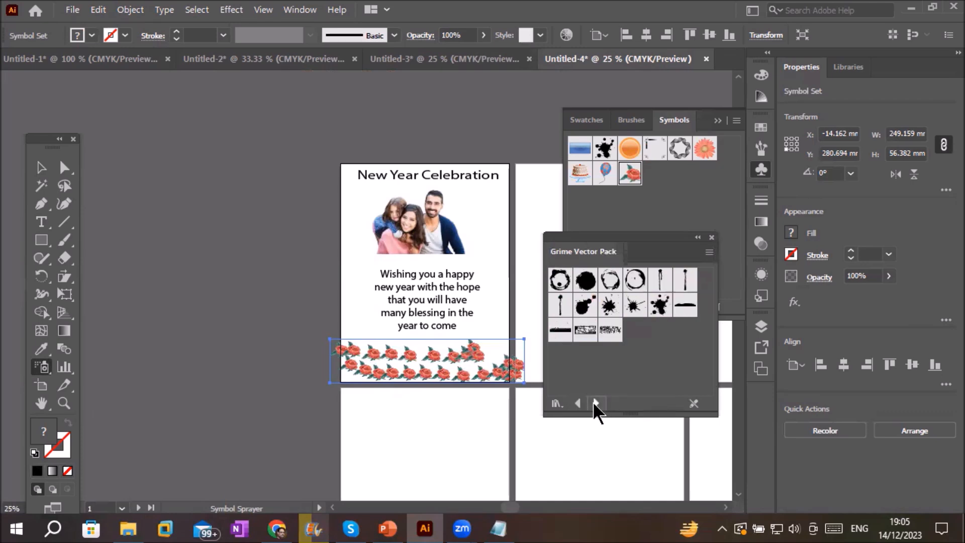
left_click(596, 403)
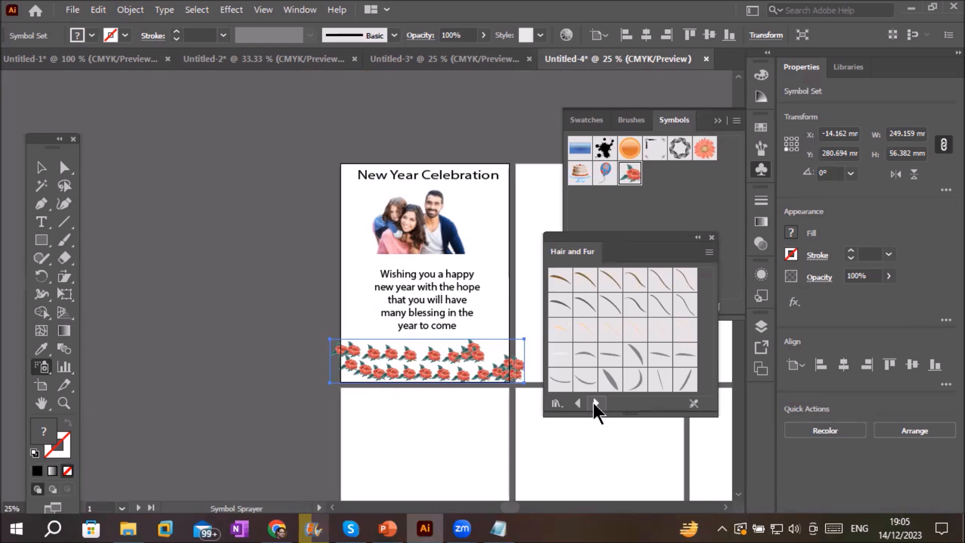
left_click(596, 403)
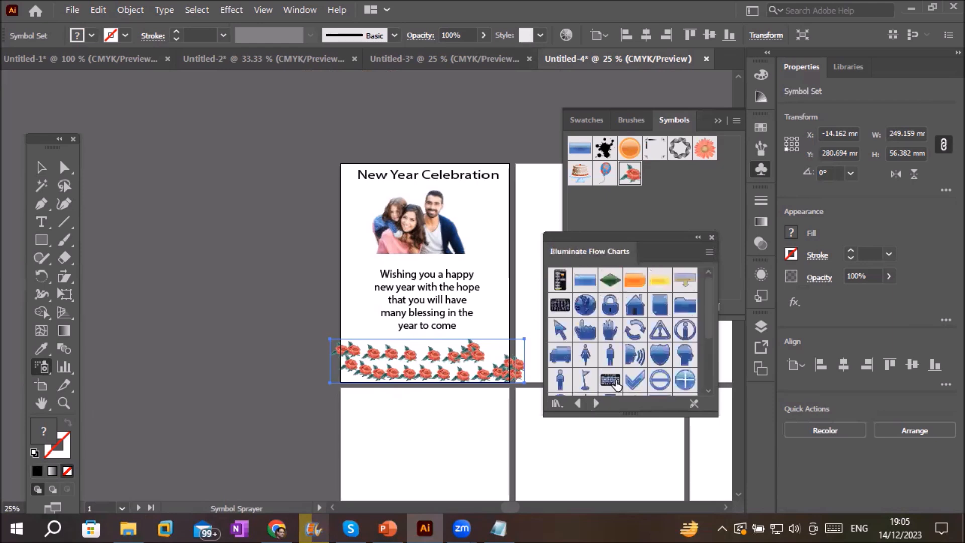
left_click(596, 403)
left_click(595, 404)
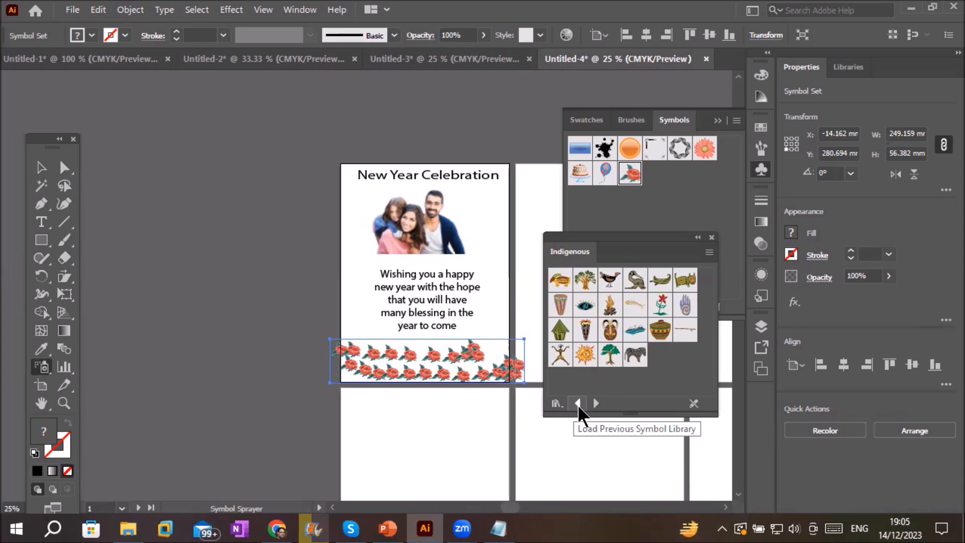
left_click(612, 336)
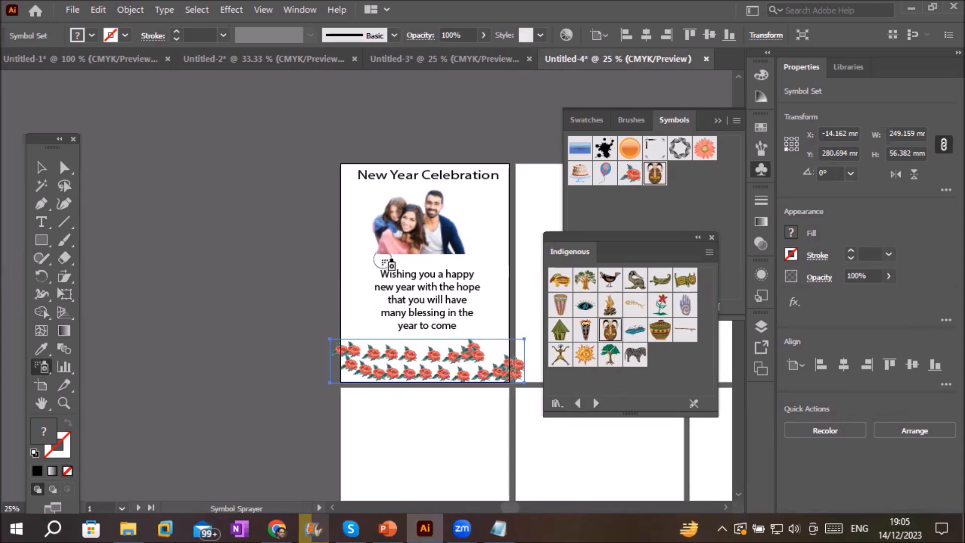
mouse_move(357, 228)
left_mouse_down()
mouse_move(350, 302)
mouse_move(377, 309)
left_mouse_up()
mouse_move(495, 210)
left_mouse_down()
mouse_move(500, 302)
mouse_move(520, 327)
left_mouse_up()
Use the Symbol Shifter Tool to nudge the roses in the upper row rightward.
scroll(333, 309, "up", 5)
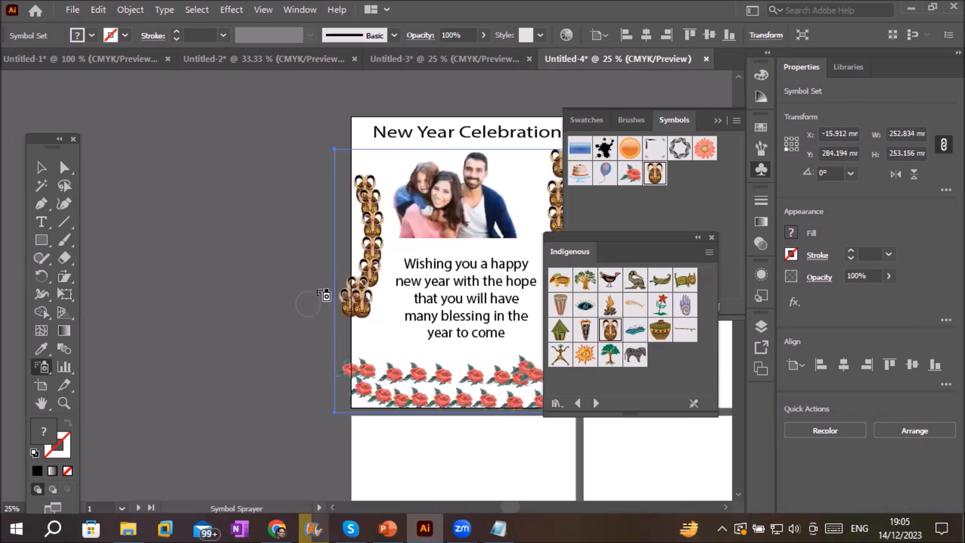
scroll(425, 214, "down", 2)
scroll(426, 213, "down", 2)
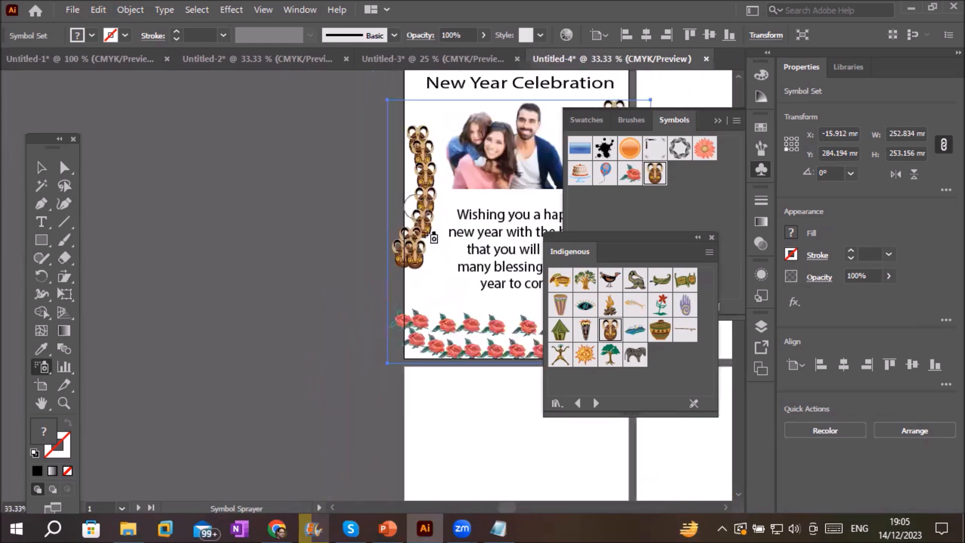
scroll(521, 365, "up", 3)
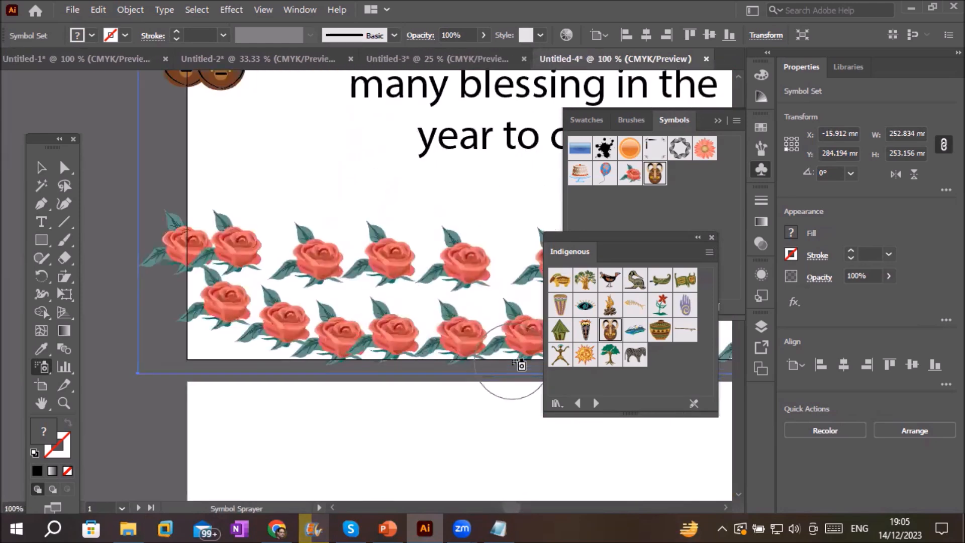
scroll(521, 365, "up", 1)
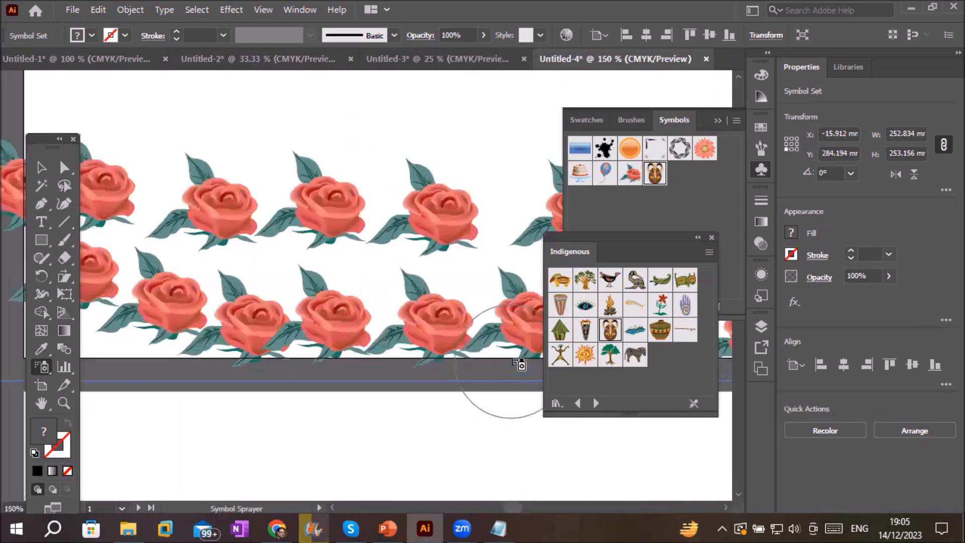
left_click(43, 371)
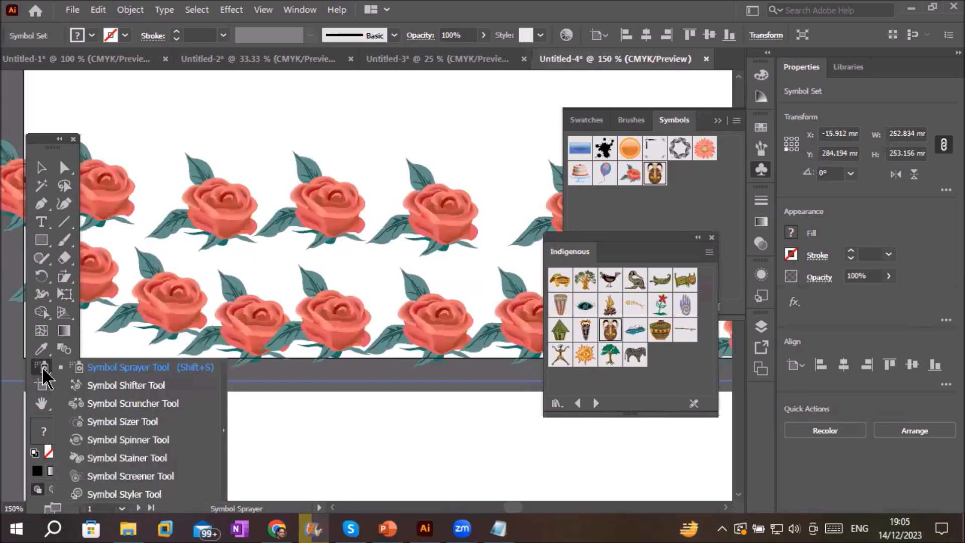
left_click(120, 386)
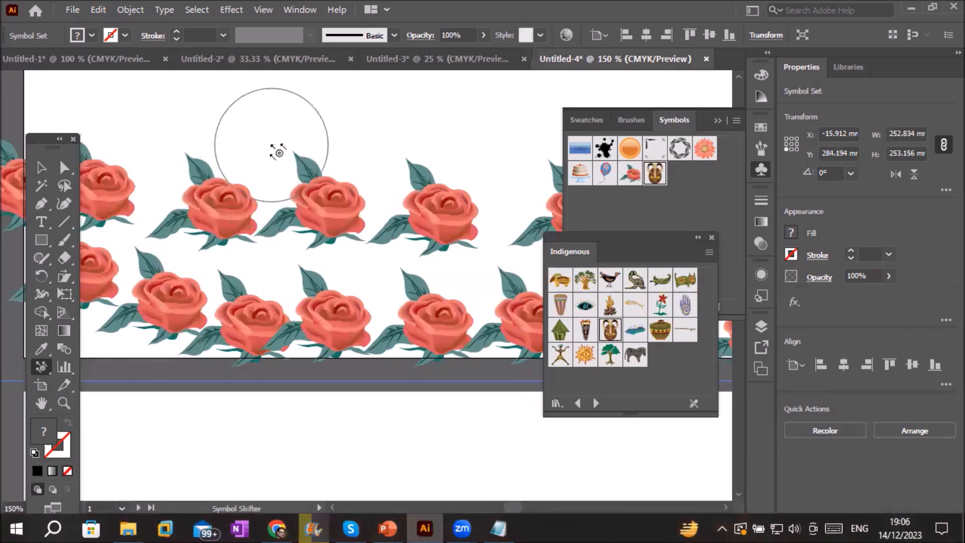
mouse_move(204, 208)
left_mouse_down()
mouse_move(353, 223)
mouse_move(287, 208)
mouse_move(297, 245)
left_mouse_up()
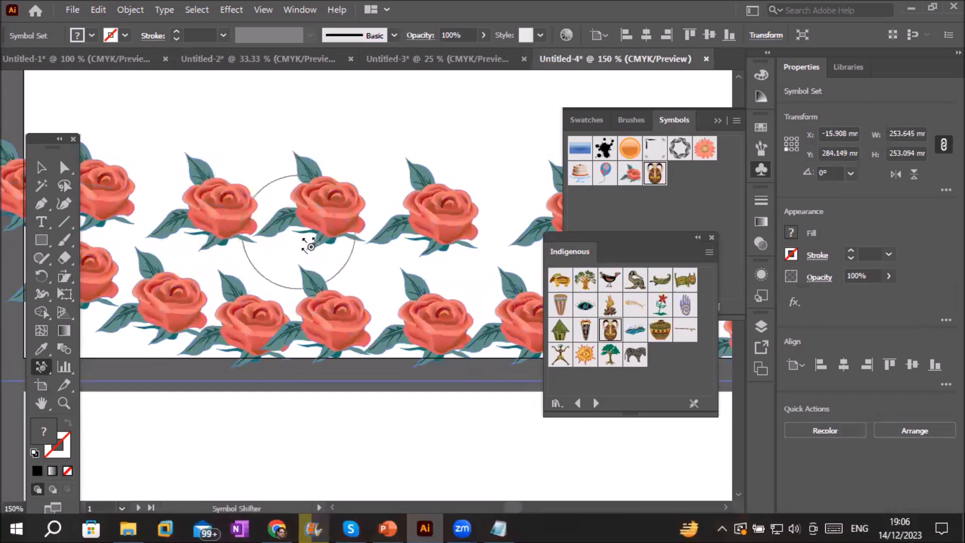
Shift the masks along the card's left side with the Symbol Shifter, spreading the column and pulling the lower cluster toward the greeting.
scroll(308, 251, "down", 5)
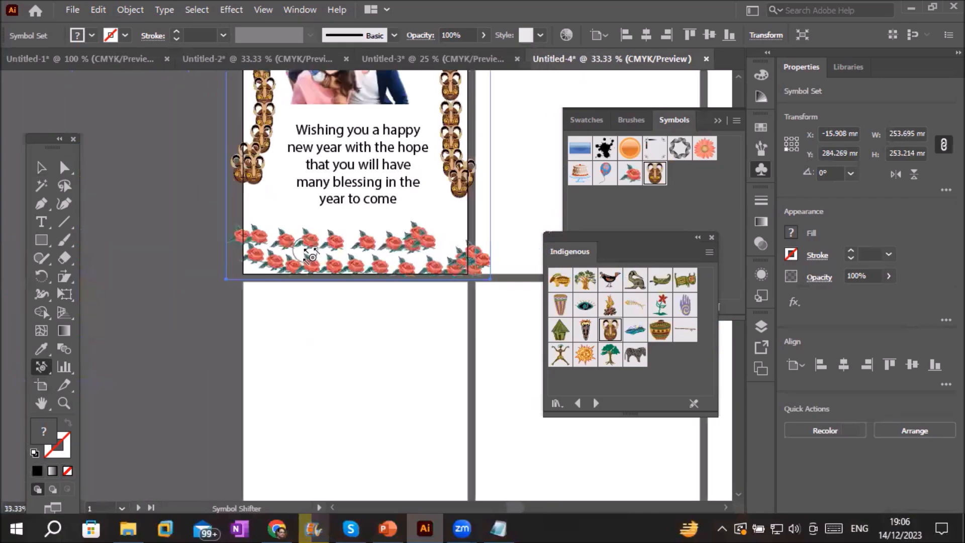
scroll(262, 155, "up", 4)
mouse_move(294, 138)
left_mouse_down()
mouse_move(321, 173)
mouse_move(315, 244)
mouse_move(300, 236)
mouse_move(349, 267)
mouse_move(305, 295)
mouse_move(274, 273)
mouse_move(331, 393)
mouse_move(312, 390)
mouse_move(386, 345)
mouse_move(320, 423)
mouse_move(278, 444)
mouse_move(382, 430)
left_mouse_up()
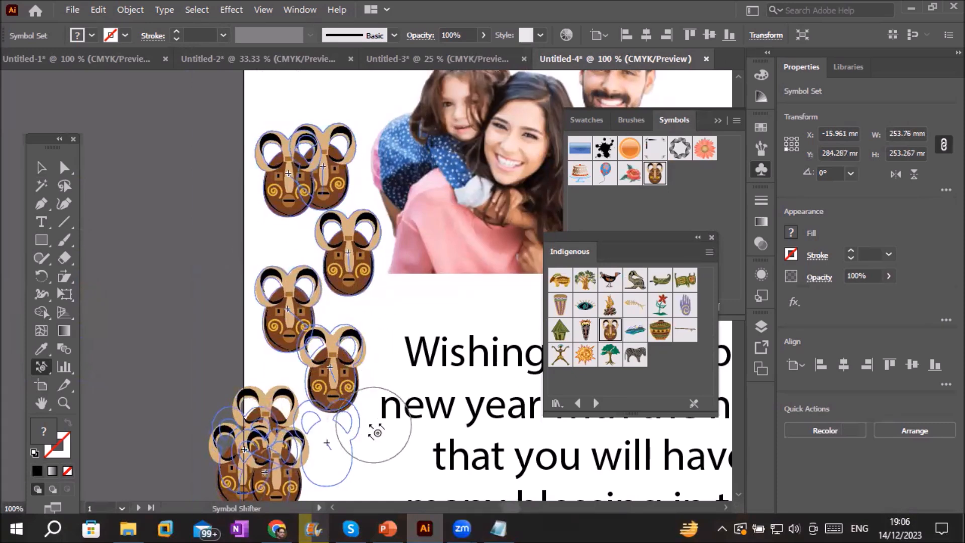
mouse_move(264, 473)
left_mouse_down()
mouse_move(366, 463)
mouse_move(331, 447)
mouse_move(404, 474)
left_mouse_up()
scroll(409, 386, "down", 3)
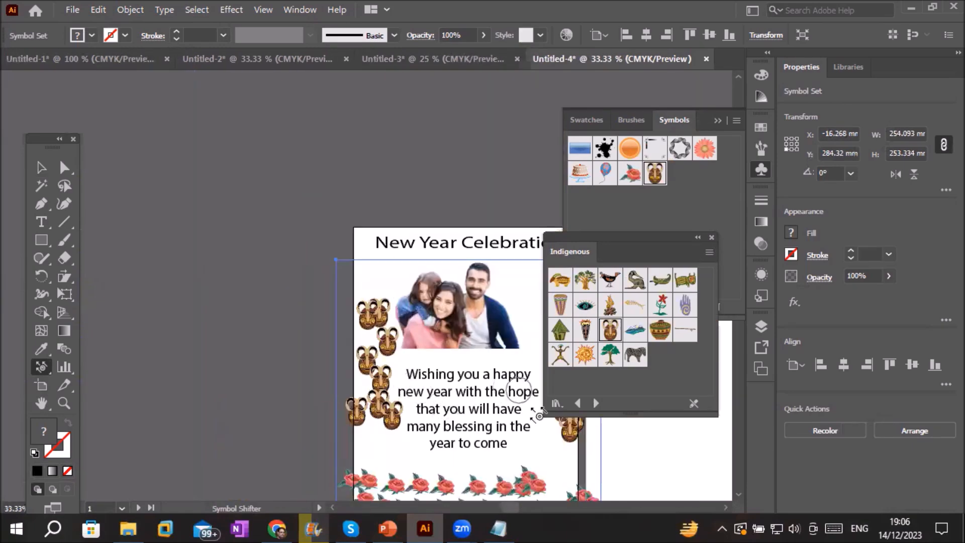
Shift the cluster of masks at the lower end of the card's right-hand column down and inward with the Symbol Shifter.
key("space")
left_click_drag(557, 453, 372, 354)
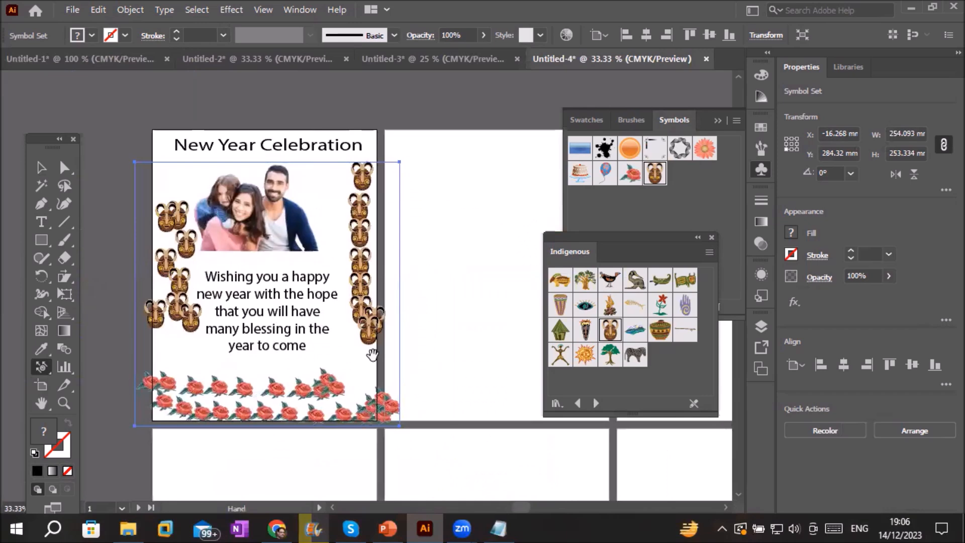
scroll(346, 249, "up", 3)
scroll(404, 405, "down", 2)
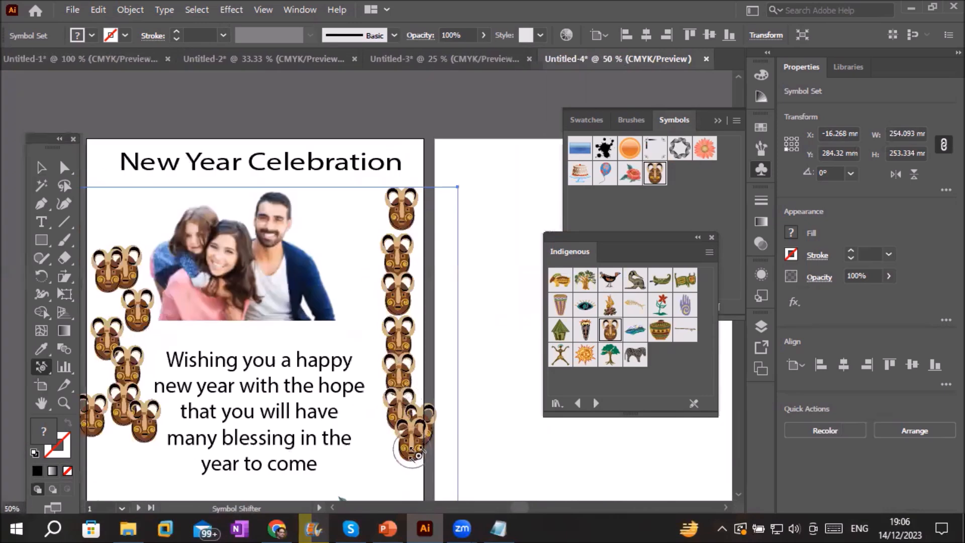
left_click_drag(381, 468, 376, 471)
mouse_move(408, 423)
left_mouse_down()
mouse_move(413, 416)
mouse_move(377, 474)
left_mouse_up()
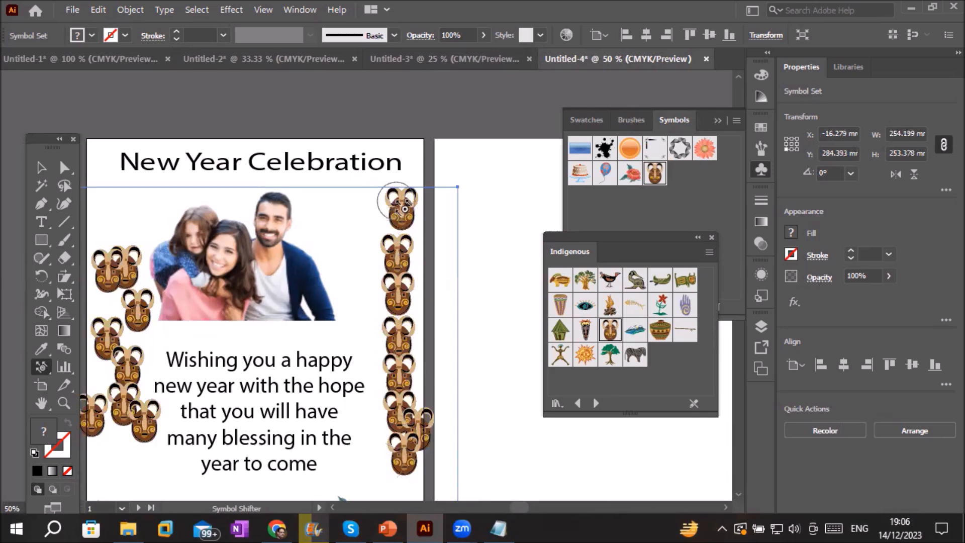
Enlarge the symbol brush and scatter the right-hand column of masks into a loose, staggered line with the Symbol Shifter.
key("bracketright")
key("bracketright")
key("bracketright")
key("bracketright")
key("bracketright")
key("bracketright")
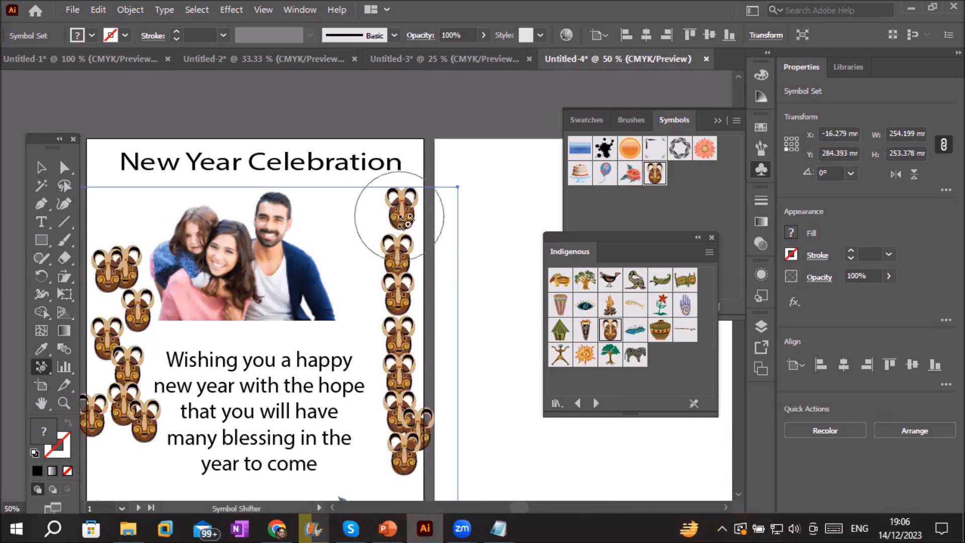
mouse_move(402, 239)
left_mouse_down()
mouse_move(401, 227)
mouse_move(361, 264)
mouse_move(405, 353)
mouse_move(355, 387)
mouse_move(371, 422)
mouse_move(352, 458)
left_mouse_up()
Shift the left-hand masks inward toward the photo and greeting, and loosen the masks on the right side further.
left_click_drag(117, 402, 175, 463)
left_click_drag(132, 344, 189, 363)
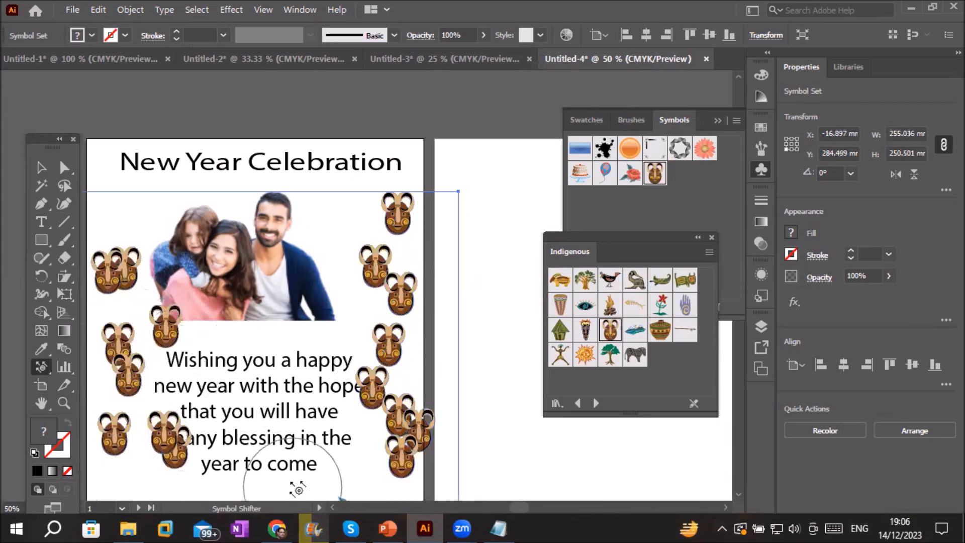
mouse_move(422, 294)
left_mouse_down()
mouse_move(398, 242)
mouse_move(358, 230)
mouse_move(324, 249)
mouse_move(370, 202)
mouse_move(309, 239)
mouse_move(323, 268)
mouse_move(389, 244)
mouse_move(376, 230)
mouse_move(346, 308)
mouse_move(384, 286)
mouse_move(372, 282)
mouse_move(391, 305)
mouse_move(338, 306)
mouse_move(358, 391)
mouse_move(338, 376)
left_mouse_up()
scroll(325, 373, "down", 3)
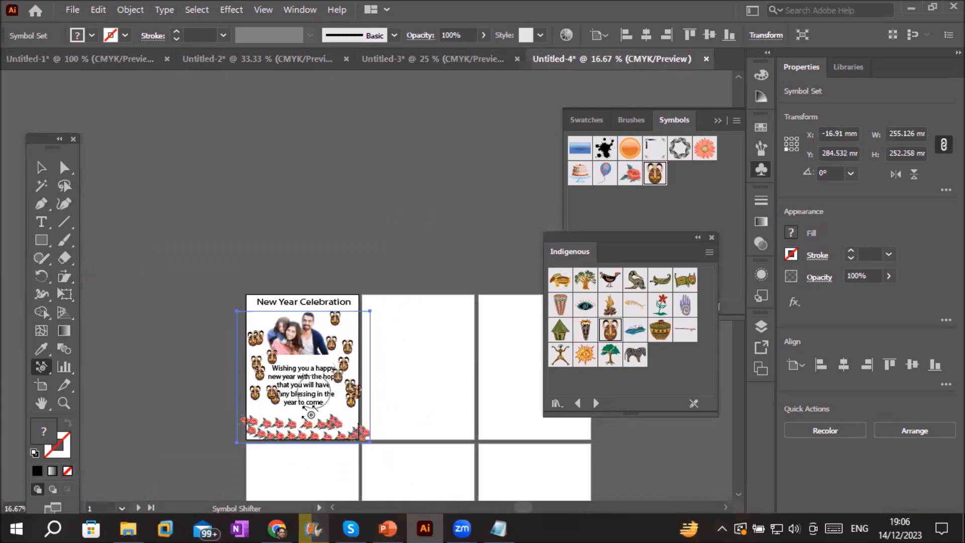
mouse_move(297, 443)
left_mouse_down()
mouse_move(308, 338)
mouse_move(316, 453)
mouse_move(322, 434)
mouse_move(274, 389)
mouse_move(295, 311)
mouse_move(288, 332)
mouse_move(237, 338)
mouse_move(254, 323)
left_mouse_up()
scroll(320, 386, "up", 2)
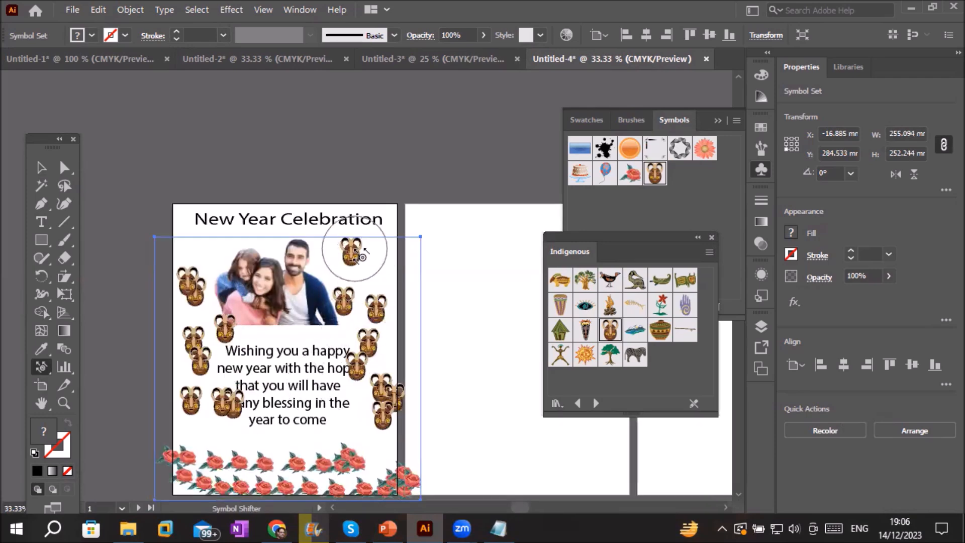
scroll(355, 247, "up", 1)
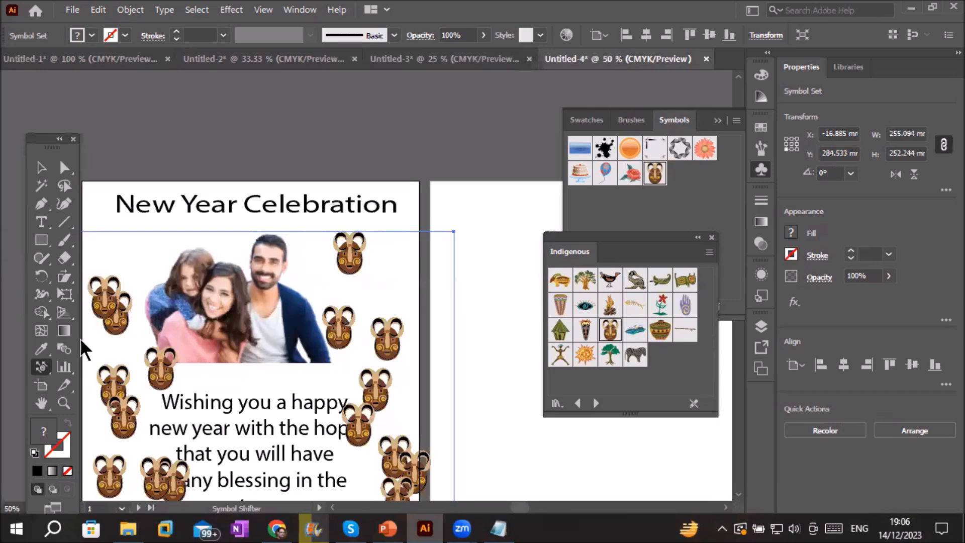
Pull the masks on both sides of the card closer together using the Symbol Scruncher Tool with a larger brush.
left_click(36, 369)
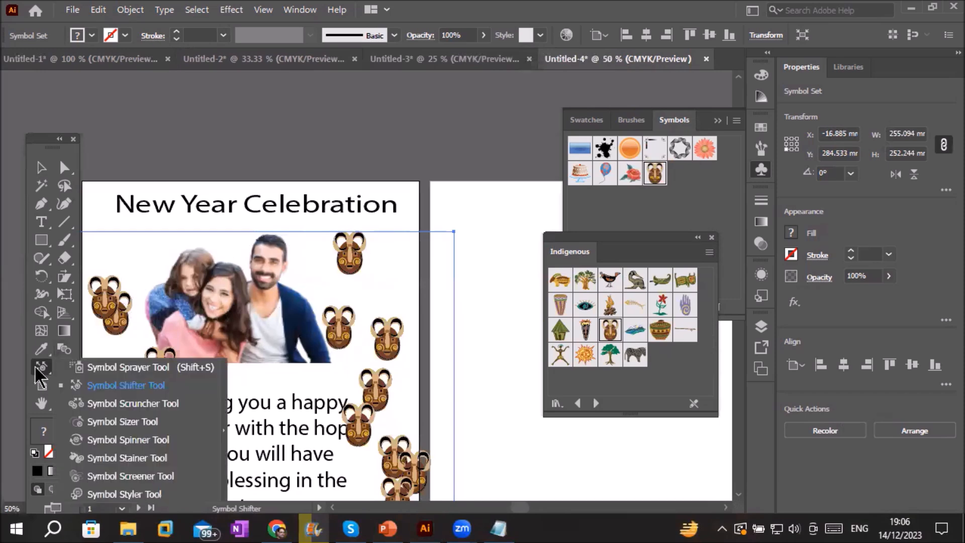
left_click(110, 403)
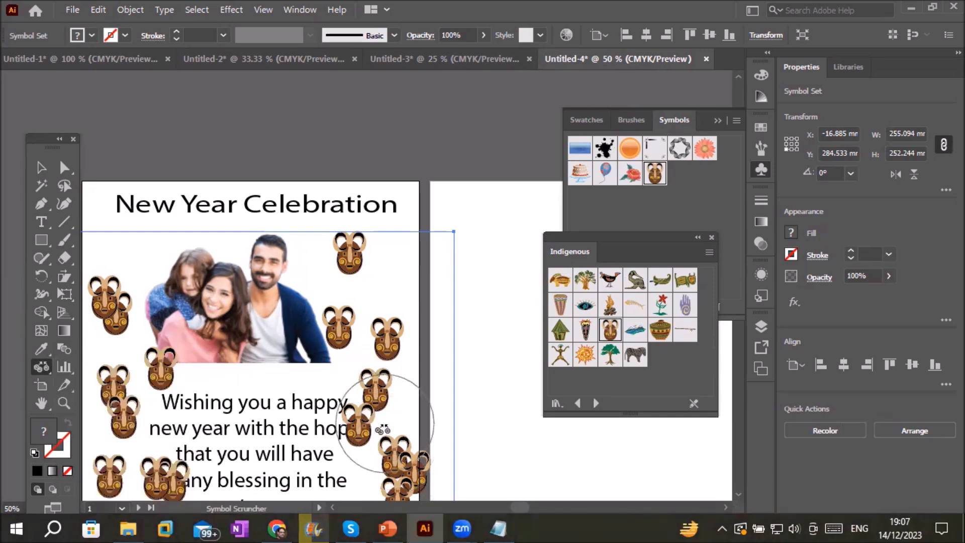
key("bracketright")
key("bracketright")
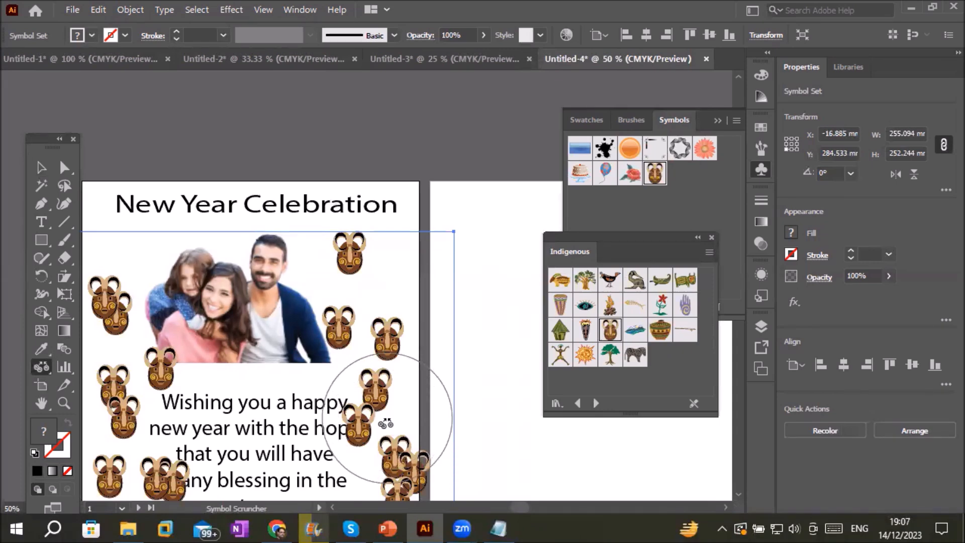
mouse_move(385, 424)
left_mouse_down()
mouse_move(388, 352)
mouse_move(375, 357)
mouse_move(353, 328)
mouse_move(355, 352)
left_mouse_up()
left_click_drag(122, 338, 122, 343)
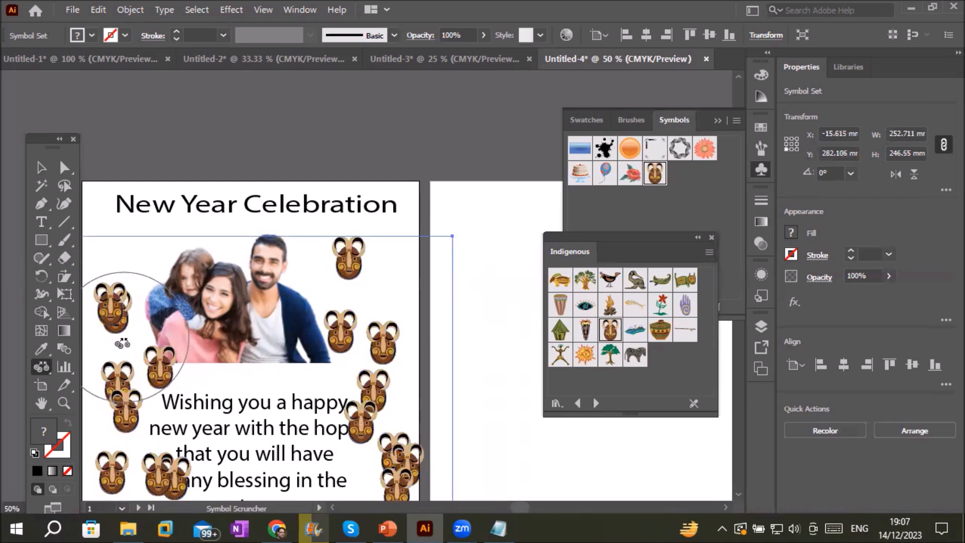
Enlarge the upper-right mask, the middle-left masks and the lower-right cluster with the Symbol Sizer Tool.
left_click(41, 371)
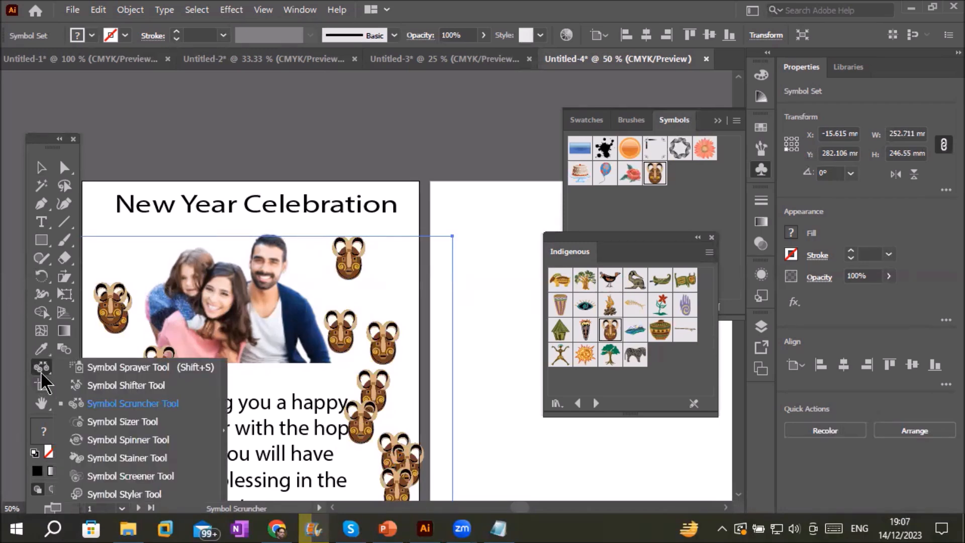
left_click(114, 420)
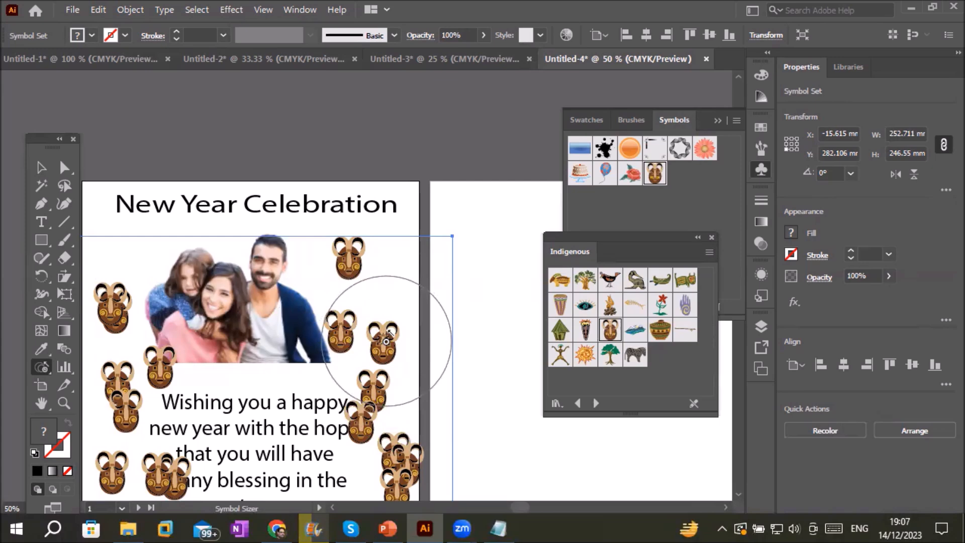
left_click_drag(346, 262, 346, 260)
left_click_drag(374, 343, 377, 345)
left_click_drag(126, 400, 128, 400)
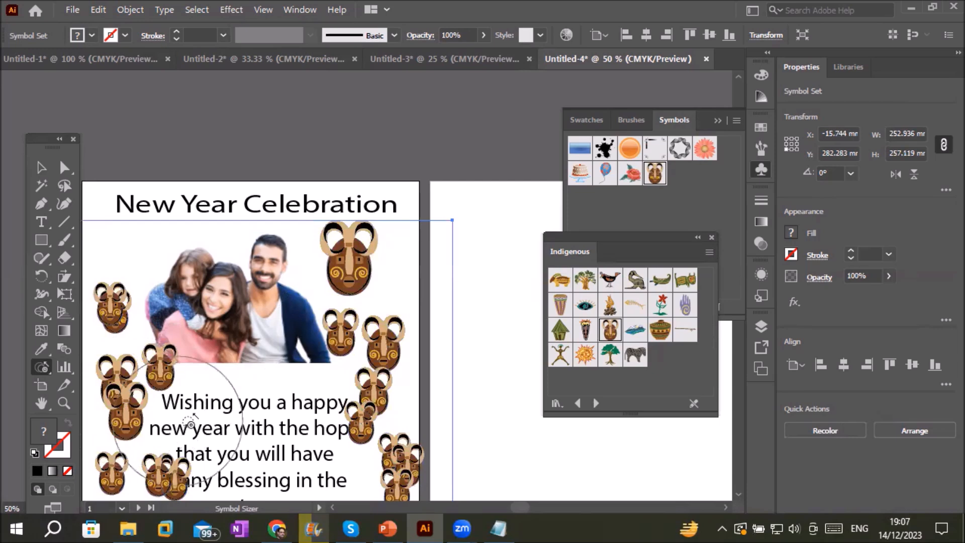
left_click_drag(398, 470, 398, 469)
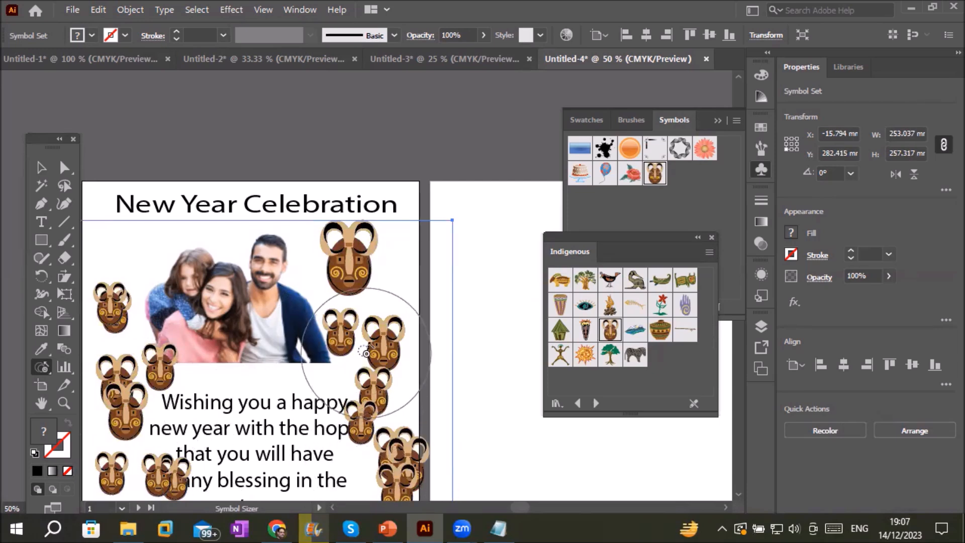
Shrink the masks right of the photo, enlarge the pair beside the man's shoulder, and reduce that pair slightly.
left_click_drag(366, 353, 366, 353)
left_click_drag(352, 260, 351, 263)
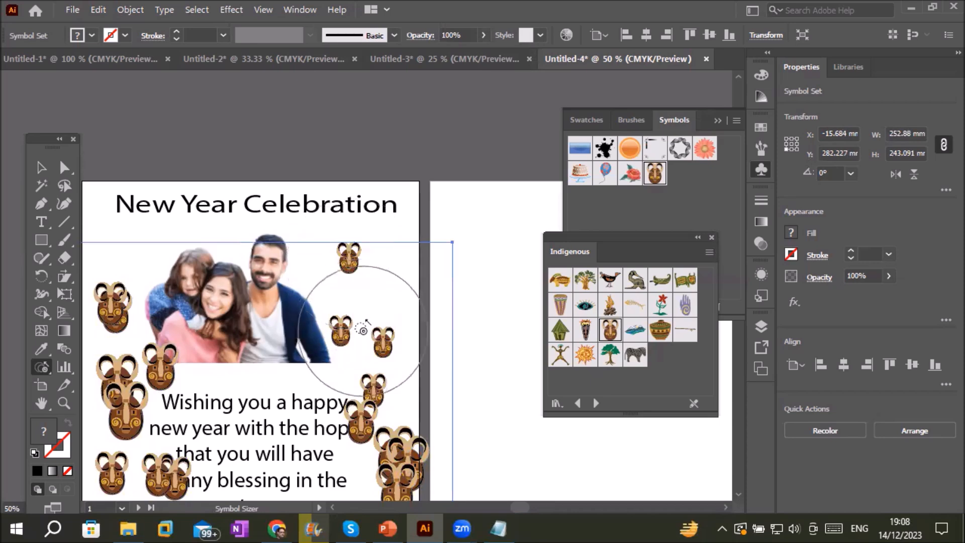
left_click_drag(361, 329, 362, 331)
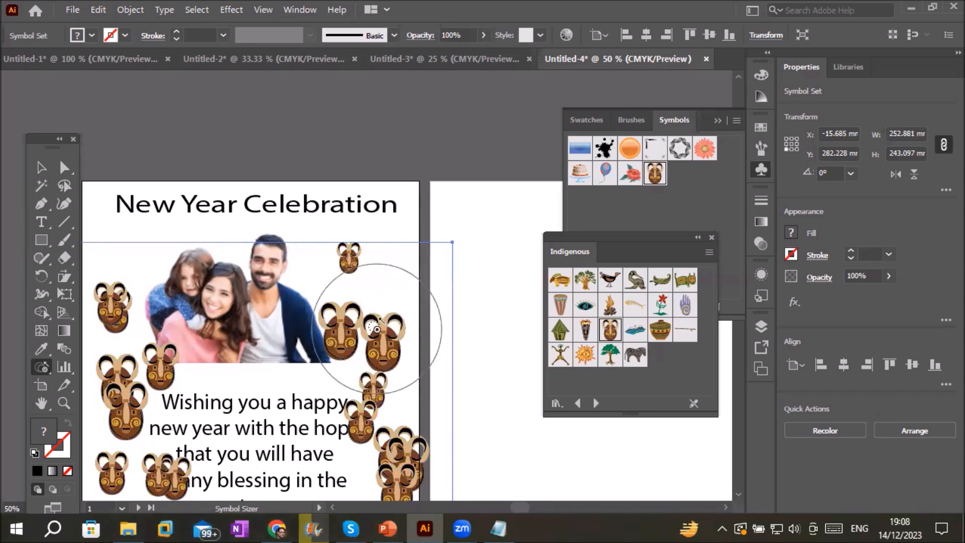
left_click(377, 329, "alt")
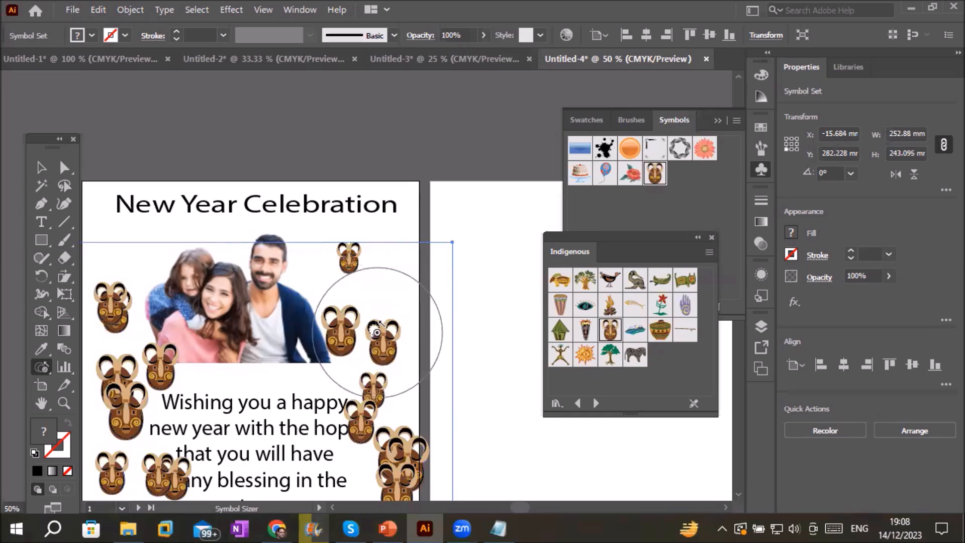
Enlarge the masks beside the greeting on both sides and the one right of the photo with the Symbol Sizer.
scroll(402, 362, "down", 1)
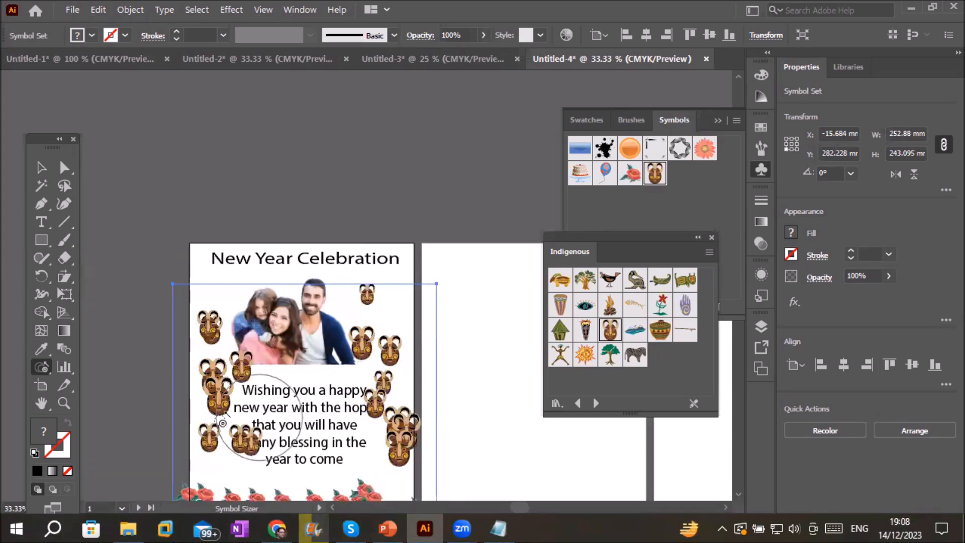
left_click(211, 444)
left_click(411, 451)
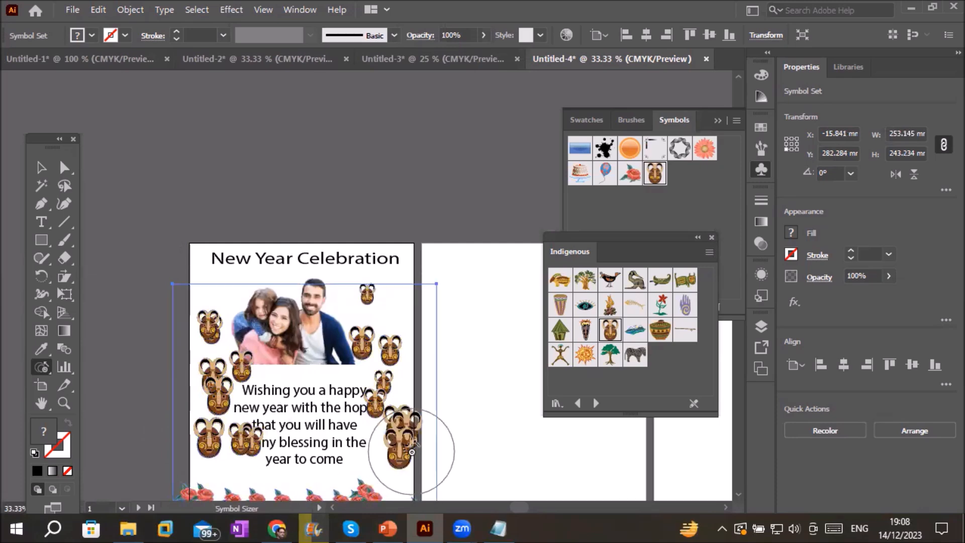
left_click(202, 387)
left_click(203, 387)
left_click(377, 383)
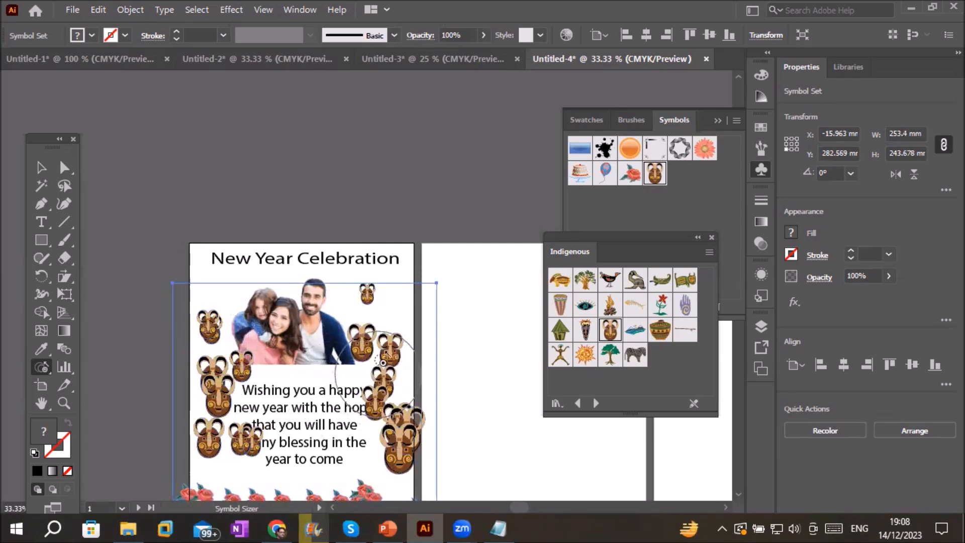
left_click(390, 350)
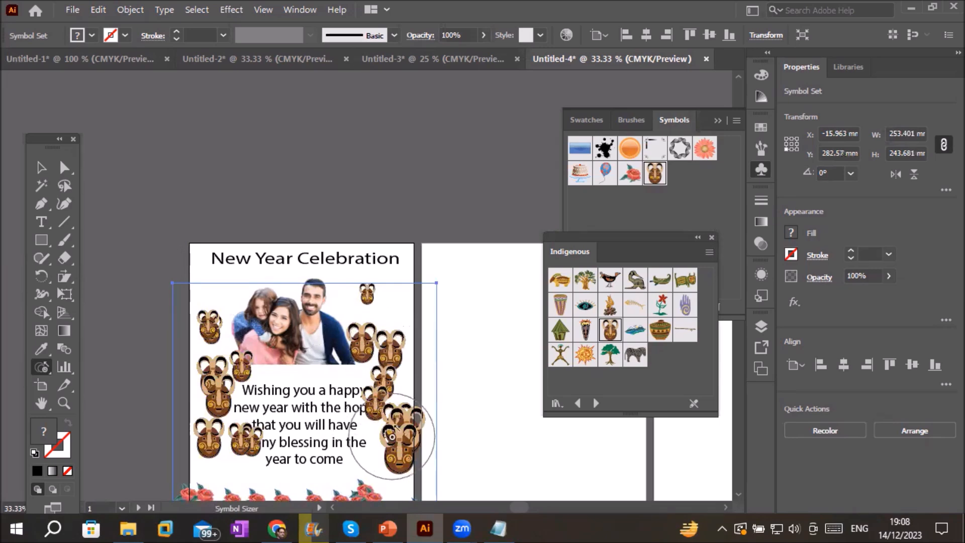
Rotate the masks to the right of the family photo with the Symbol Spinner Tool.
left_click(43, 367)
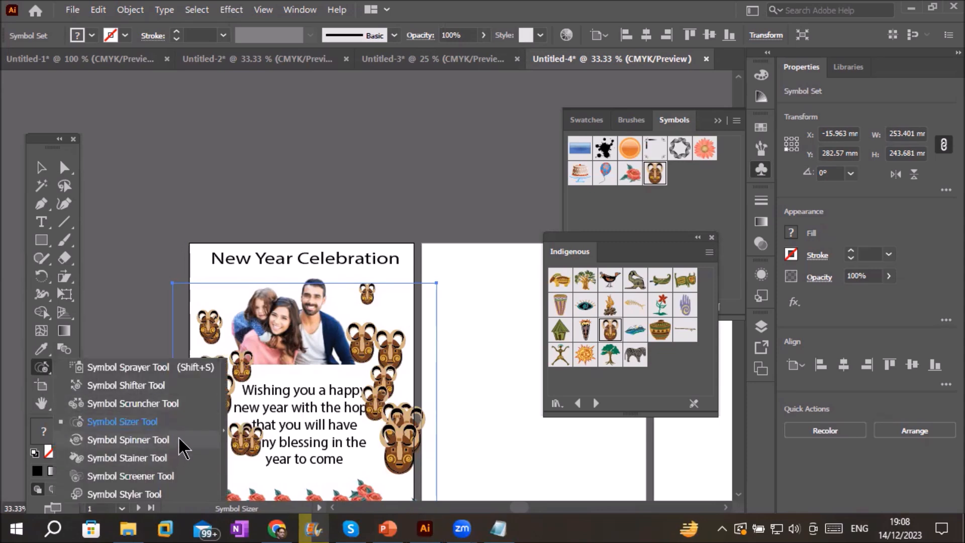
left_click(178, 435)
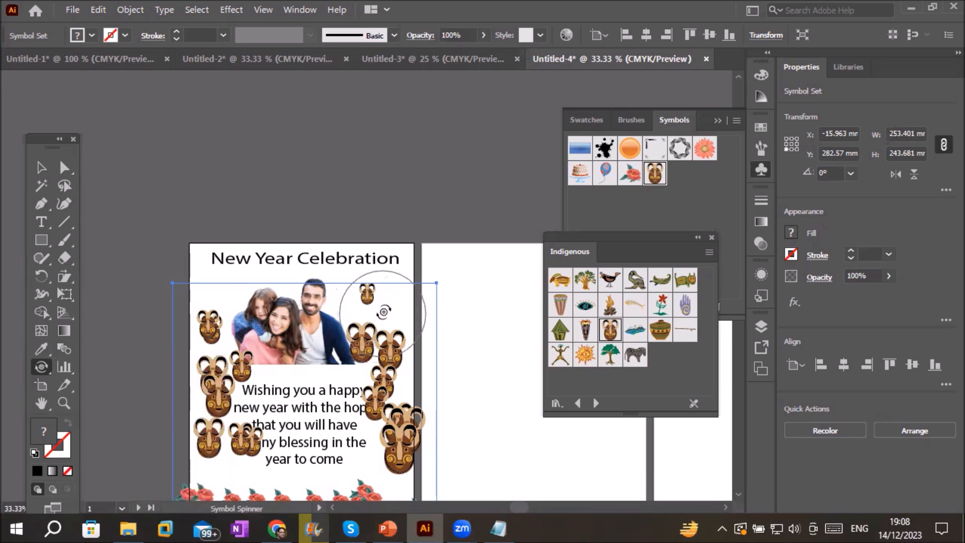
scroll(381, 310, "up", 2)
scroll(382, 310, "up", 1)
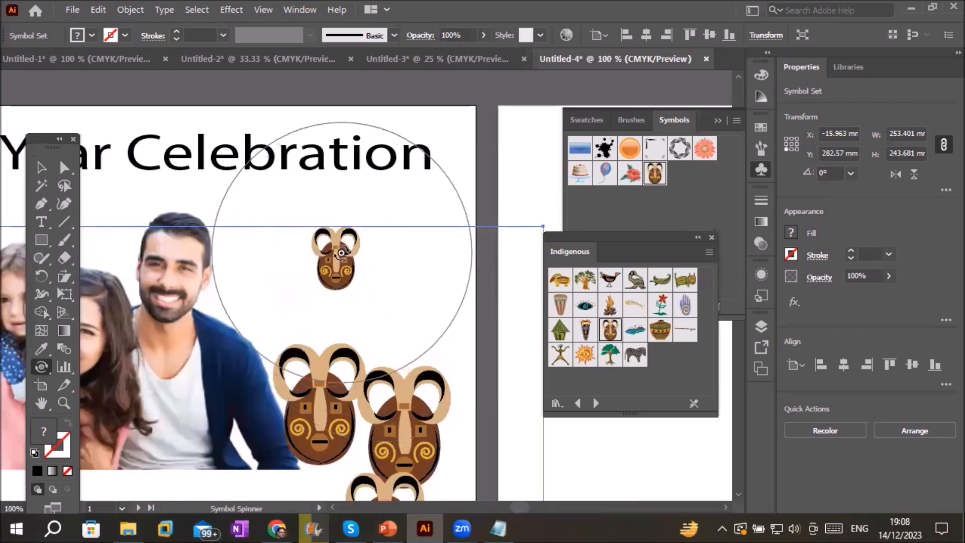
mouse_move(355, 261)
left_mouse_down()
mouse_move(367, 287)
mouse_move(341, 252)
mouse_move(369, 267)
mouse_move(370, 346)
mouse_move(339, 377)
mouse_move(361, 374)
mouse_move(329, 338)
mouse_move(255, 371)
mouse_move(374, 313)
mouse_move(350, 304)
mouse_move(432, 383)
mouse_move(442, 402)
left_mouse_up()
scroll(448, 382, "down", 5)
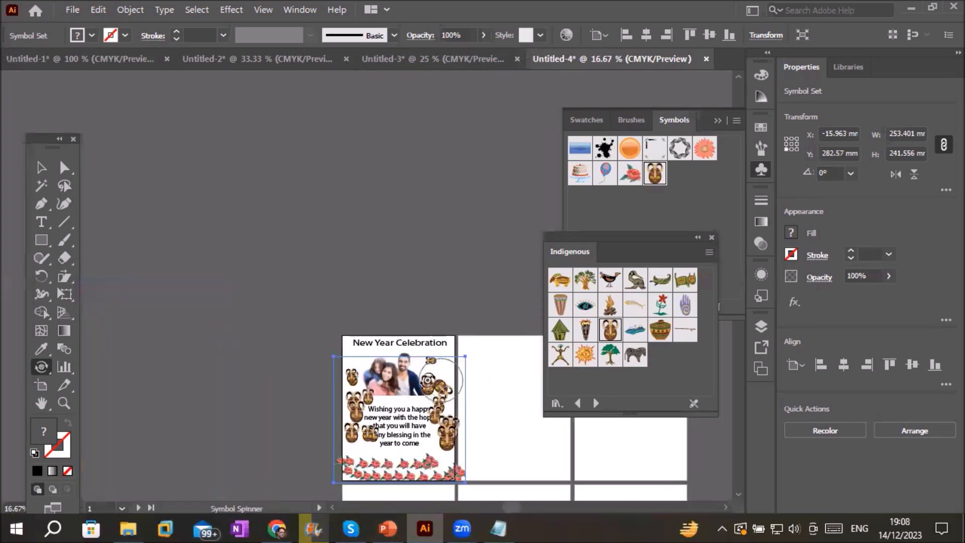
Spin the masks along the card's left side to varied angles with the Symbol Spinner.
scroll(316, 407, "up", 3)
mouse_move(442, 387)
left_mouse_down()
mouse_move(455, 380)
mouse_move(475, 389)
left_mouse_up()
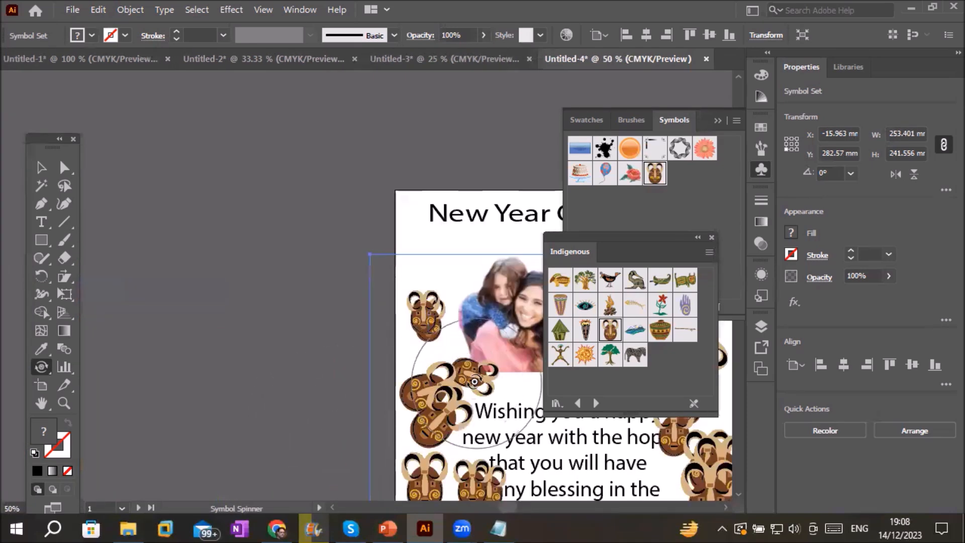
mouse_move(428, 425)
left_mouse_down()
mouse_move(470, 405)
mouse_move(469, 384)
mouse_move(452, 362)
mouse_move(436, 364)
mouse_move(480, 386)
mouse_move(471, 412)
mouse_move(440, 428)
mouse_move(459, 396)
mouse_move(436, 351)
mouse_move(411, 370)
mouse_move(418, 403)
left_mouse_up()
scroll(446, 402, "down", 3)
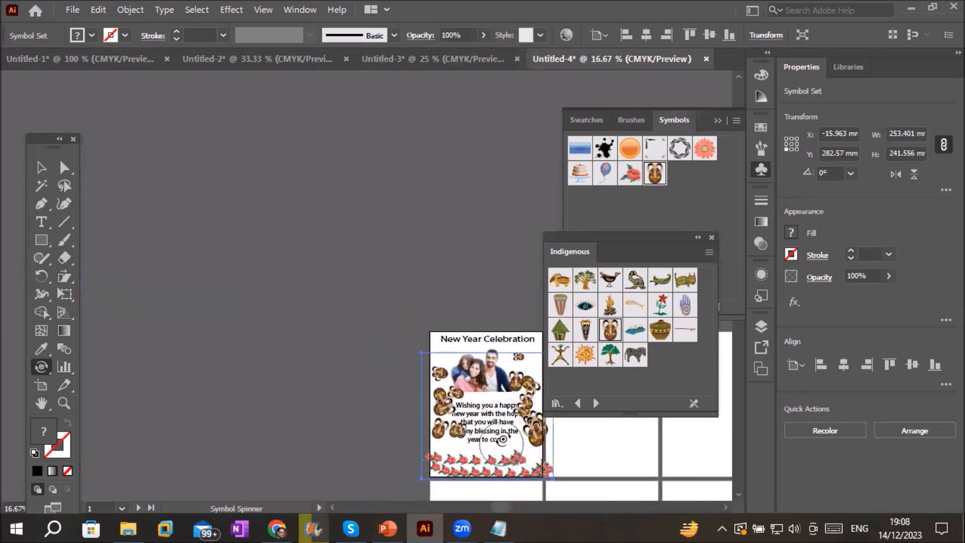
scroll(498, 430, "up", 2)
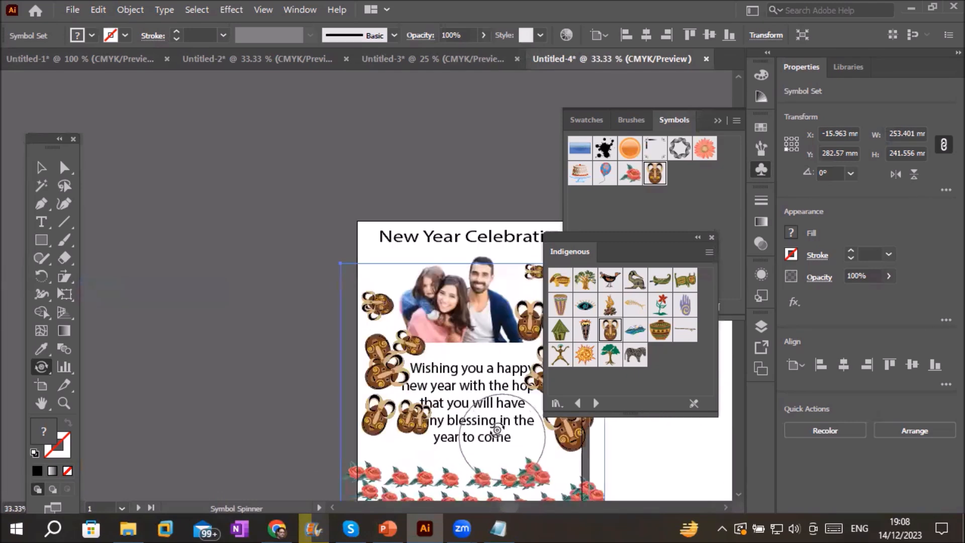
Stain the masks left of the photo and the upper part of the greeting dark grey with the Symbol Stainer Tool.
right_click(43, 368)
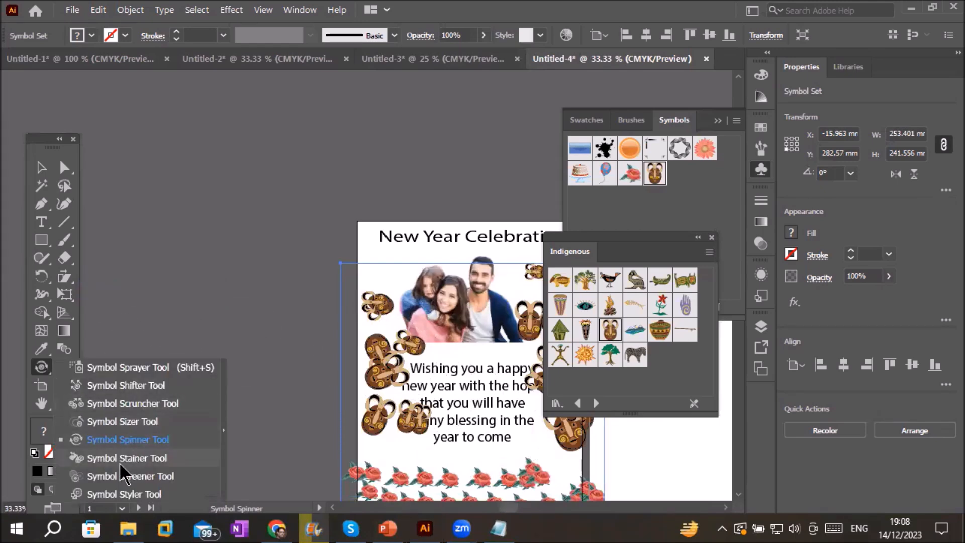
left_click(169, 458)
scroll(383, 311, "up", 5)
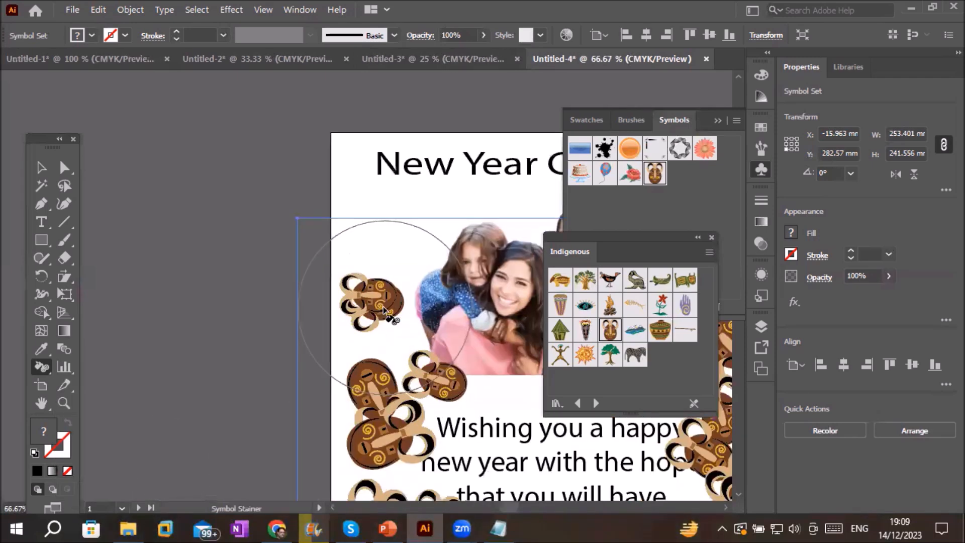
left_click(383, 294)
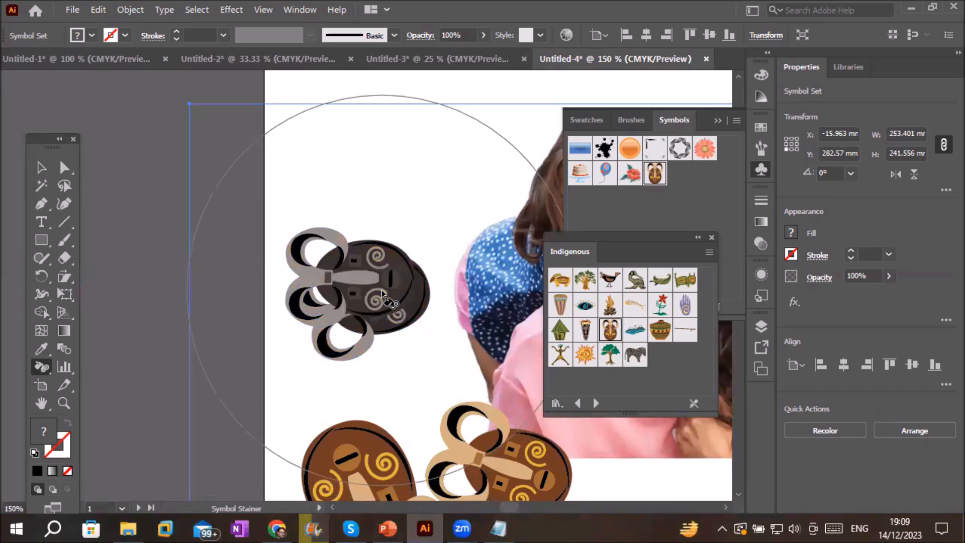
scroll(382, 291, "down", 2)
left_click(368, 410)
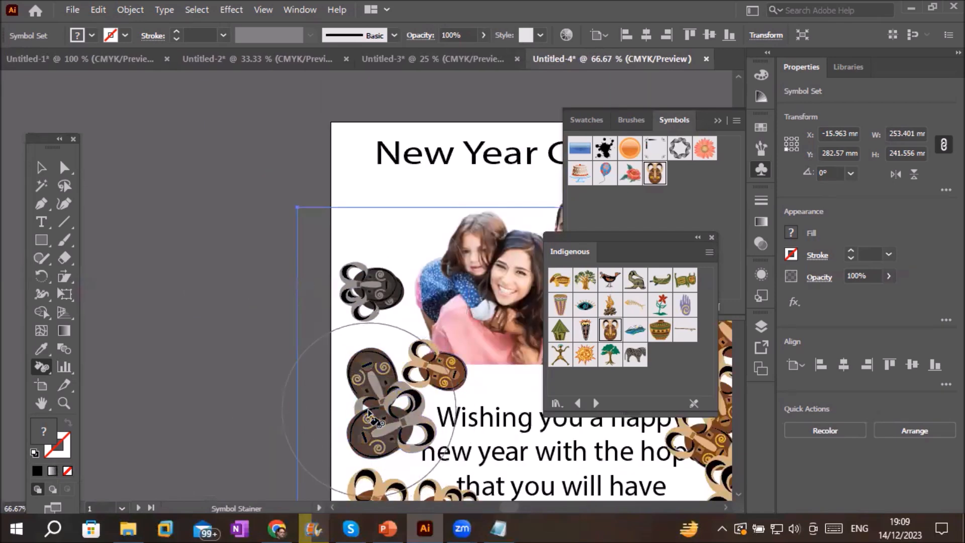
scroll(437, 370, "down", 3)
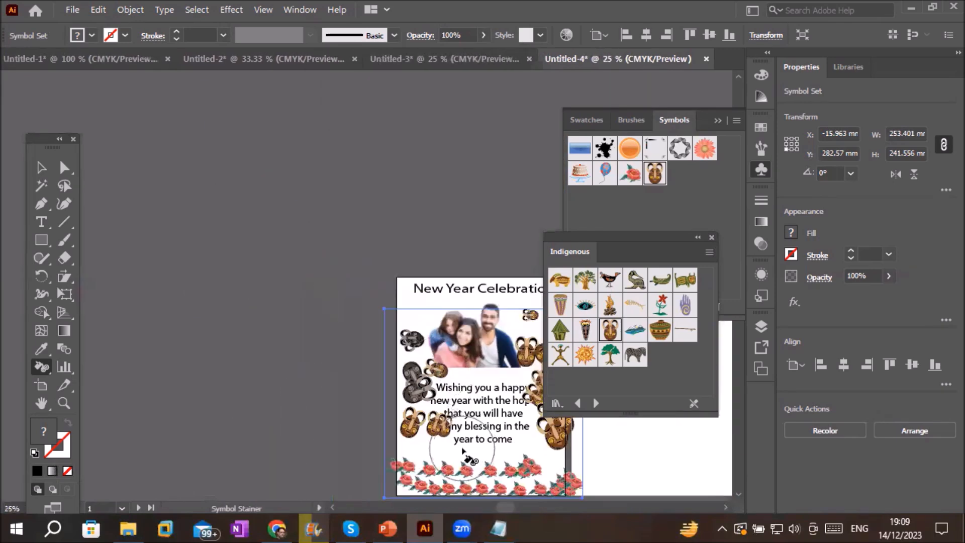
Stain the masks left of the greeting's lower lines dark grey with the Symbol Stainer.
scroll(438, 422, "up", 5)
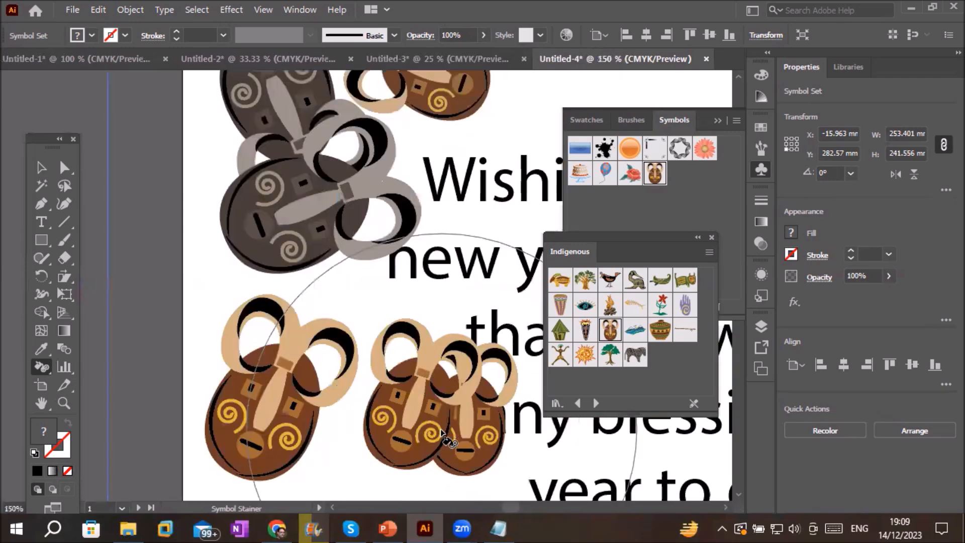
left_click(431, 397)
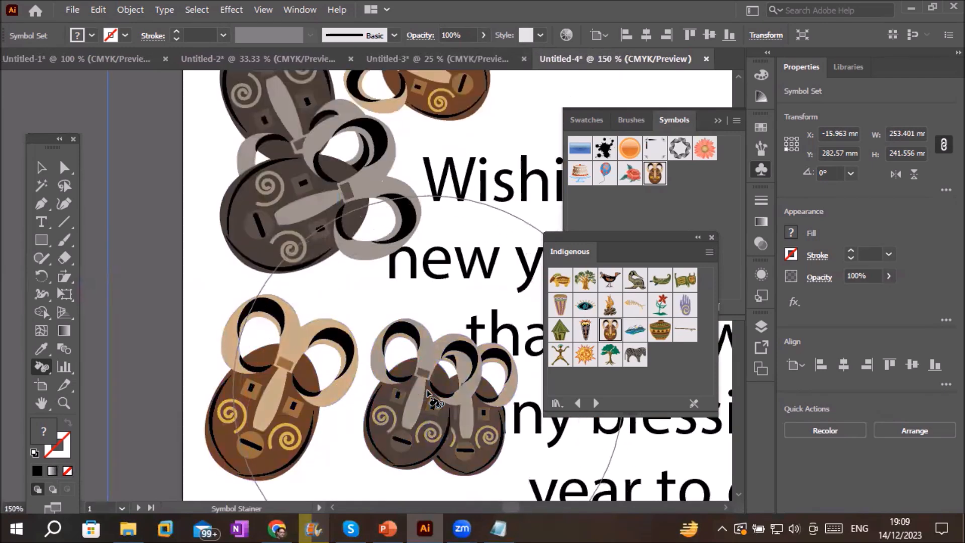
key("ctrl+z")
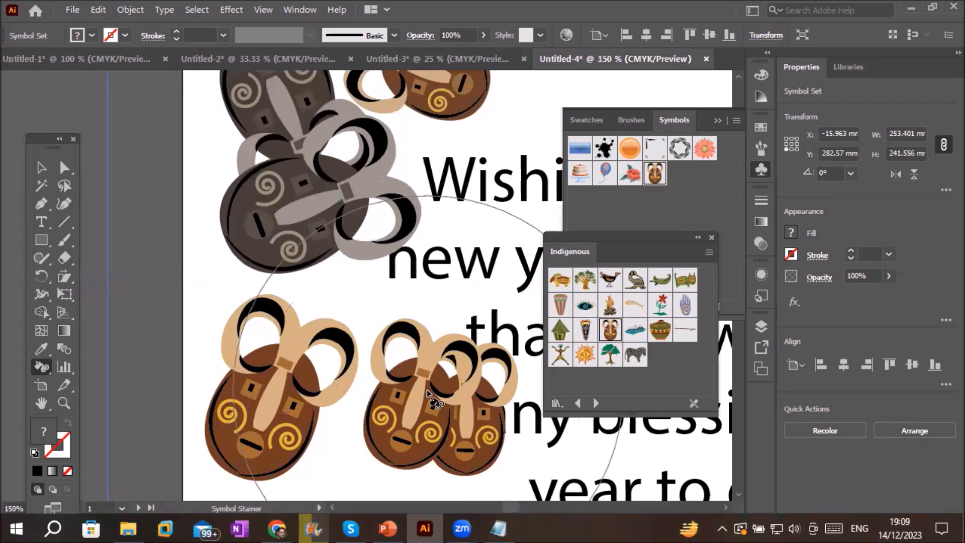
left_click(429, 392)
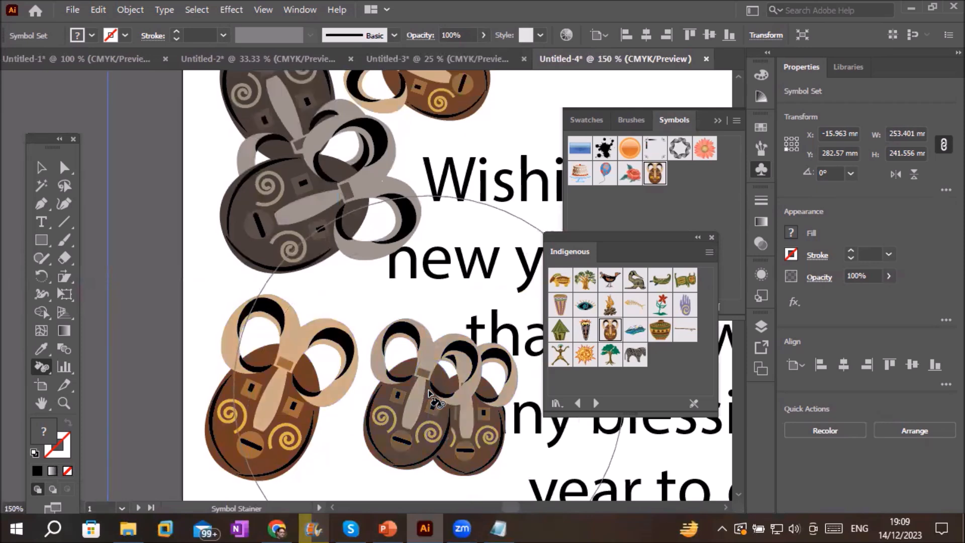
left_click(318, 426)
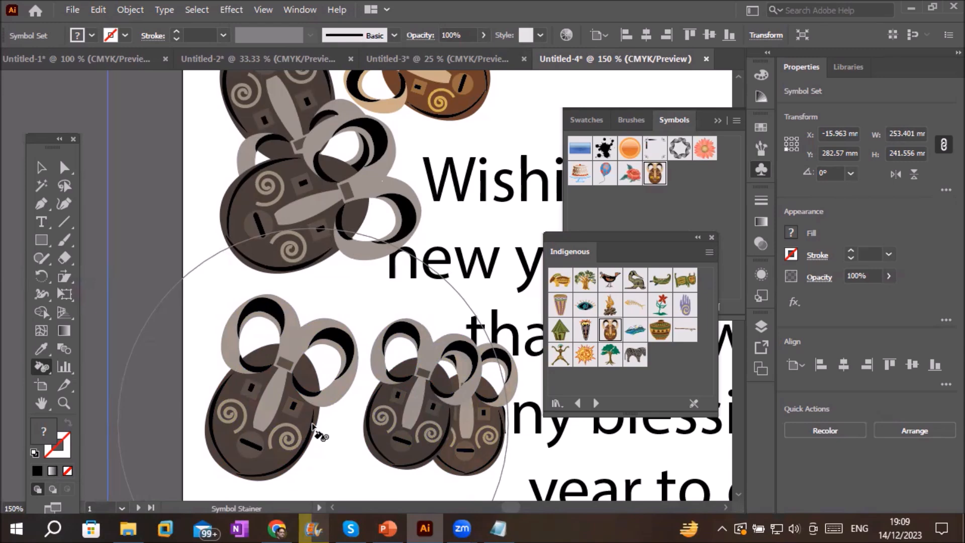
Stain the masks right of the greeting black and grey and restore their original colours with the Symbol Stainer.
scroll(312, 427, "down", 2, "alt")
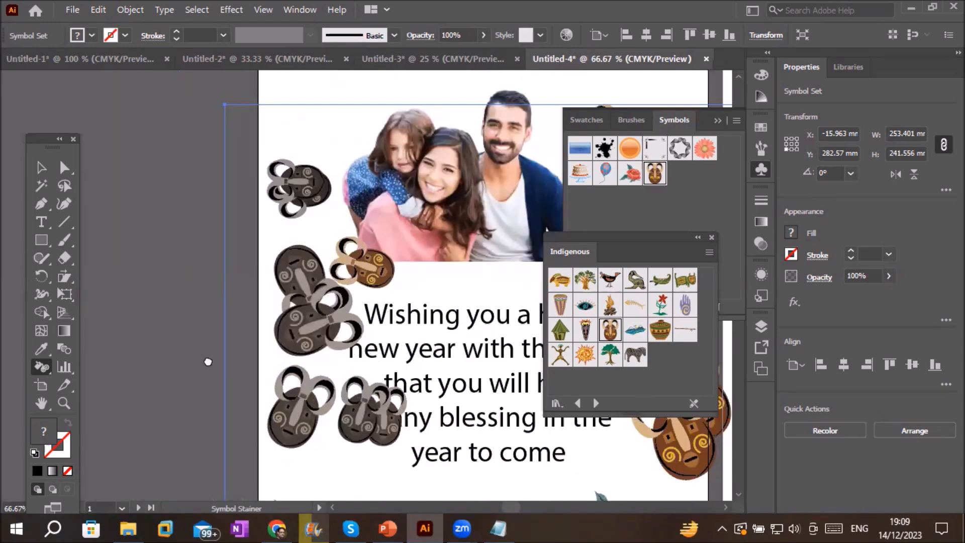
scroll(496, 413, "up", 3, "alt")
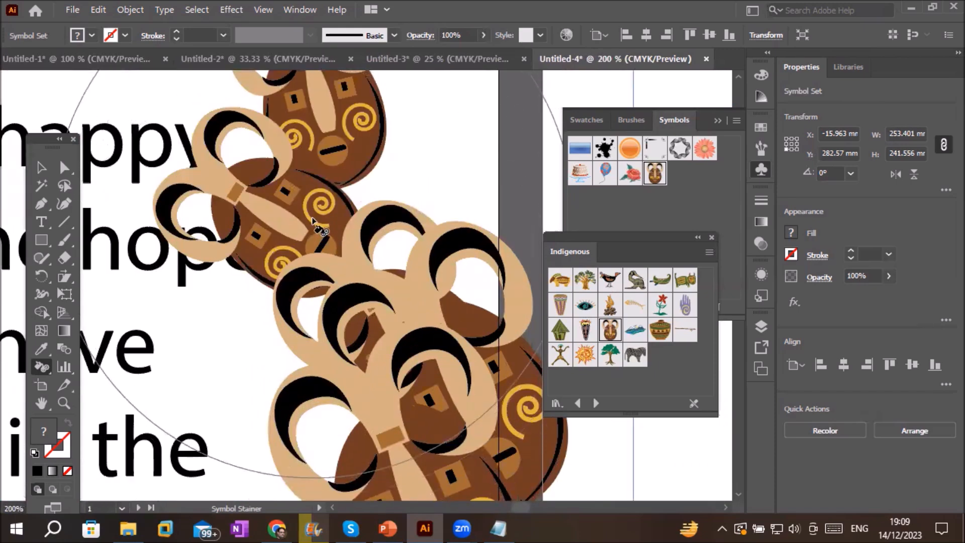
left_click(312, 219)
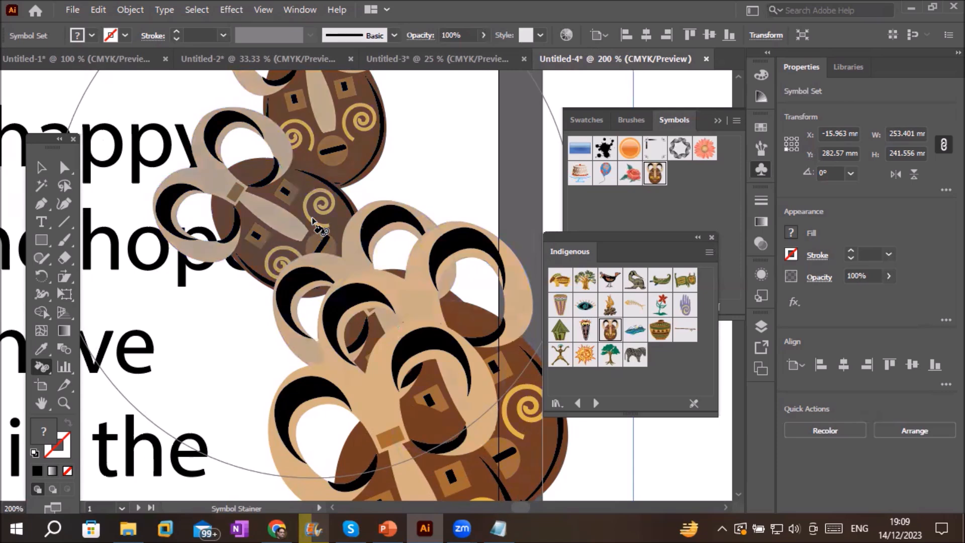
left_click_drag(312, 220, 312, 220)
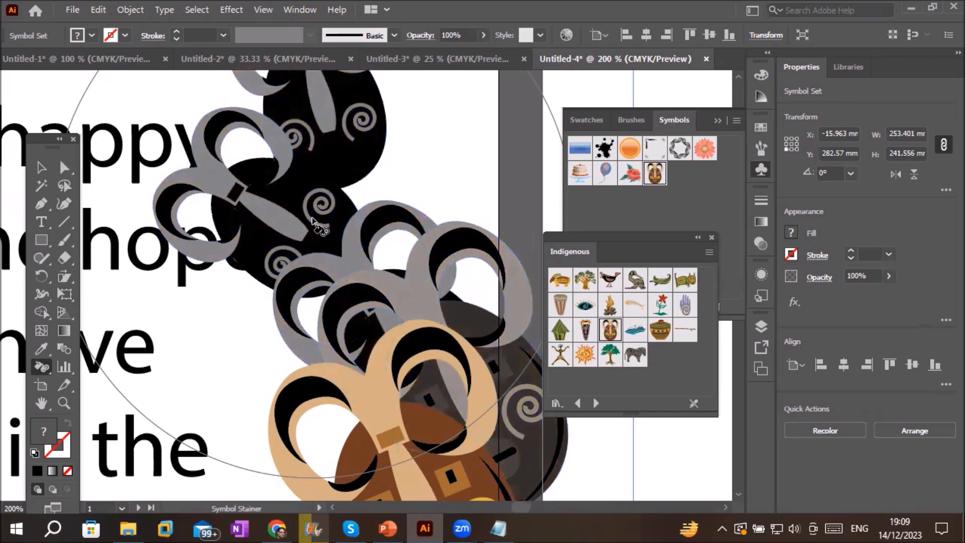
left_click_drag(313, 220, 312, 220)
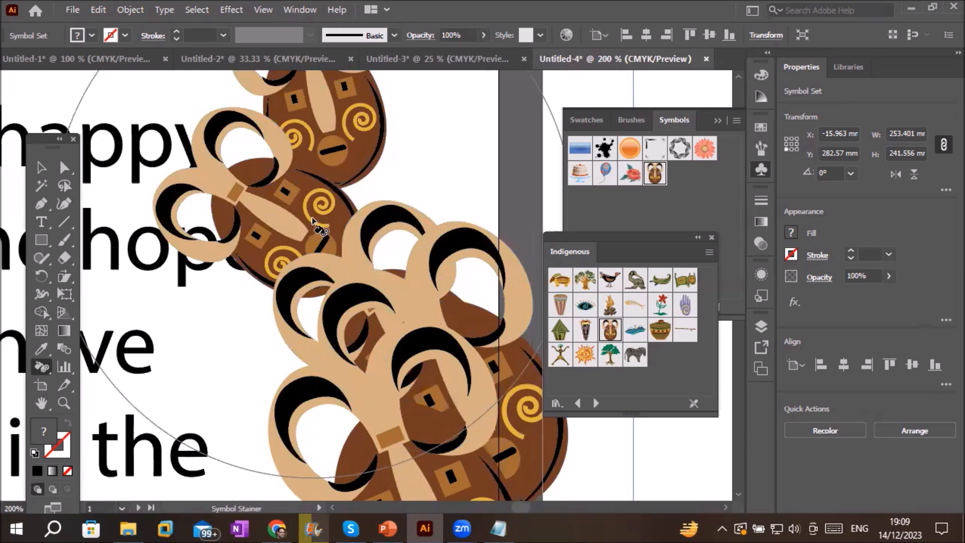
Fade the masks overlapping "happy" and "hope" with the Symbol Screener Tool until the greeting text shows through.
left_click(42, 366)
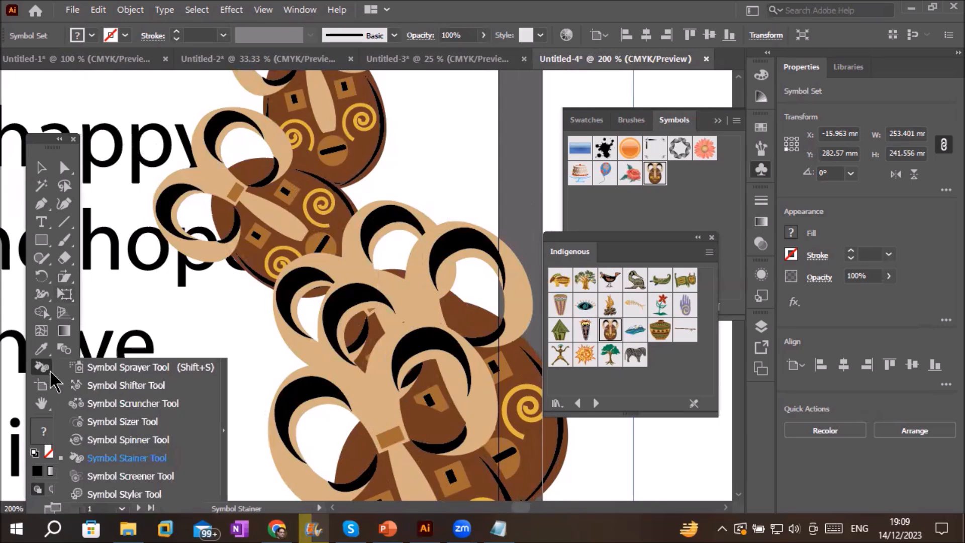
left_click(160, 476)
key("ctrl+1")
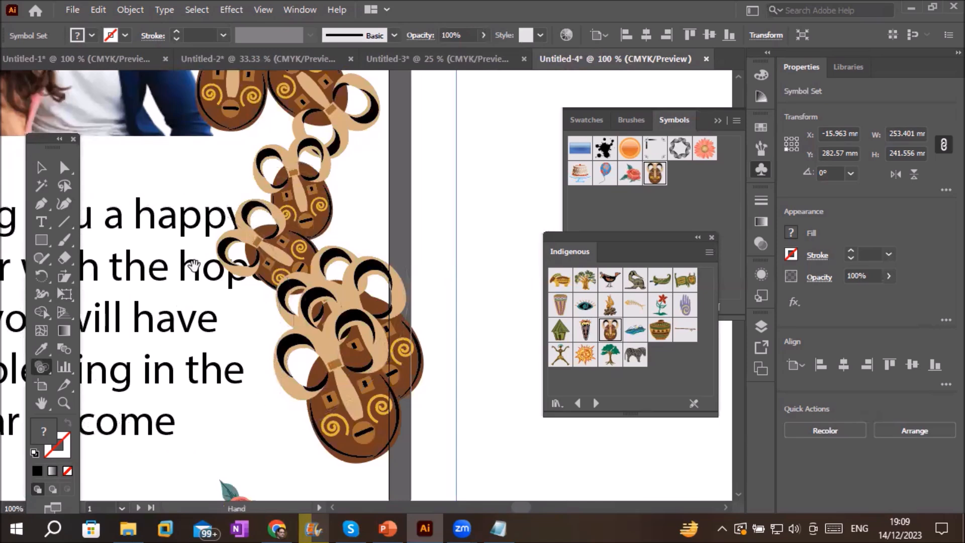
left_click_drag(204, 248, 348, 244)
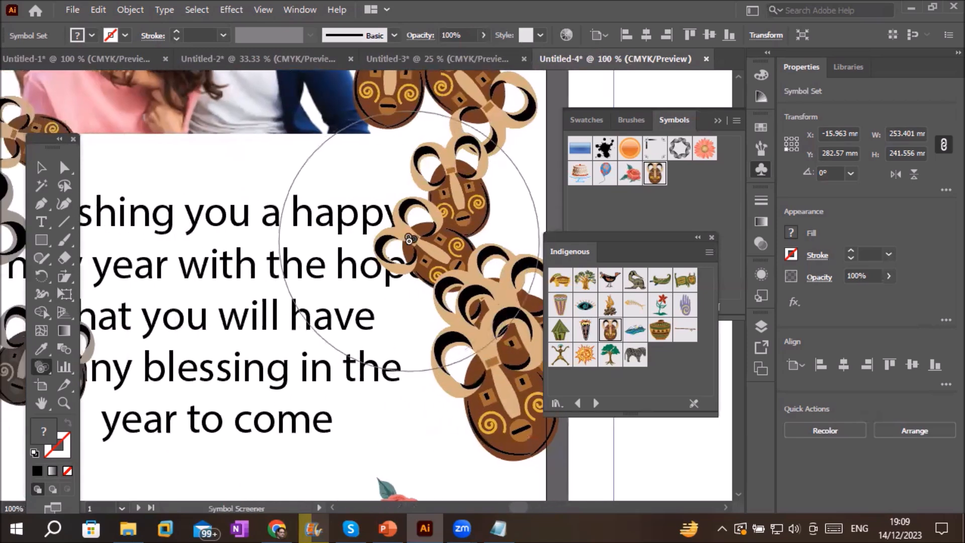
scroll(409, 240, "up", 4)
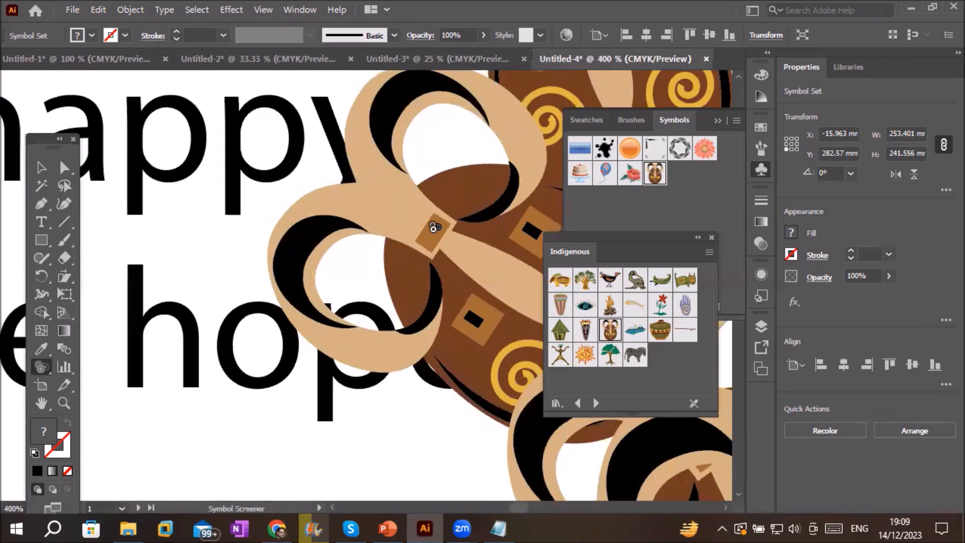
left_click_drag(433, 227, 431, 222)
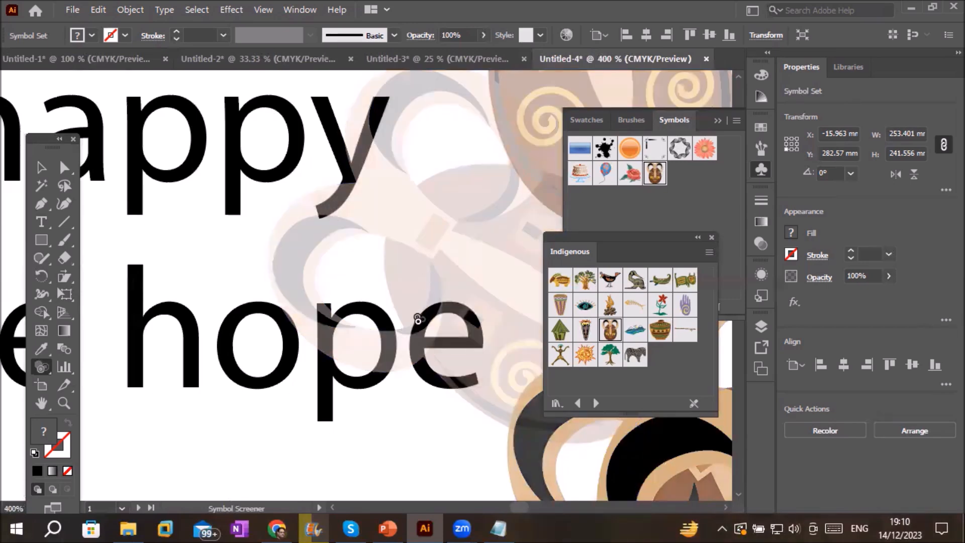
left_click_drag(423, 300, 422, 298)
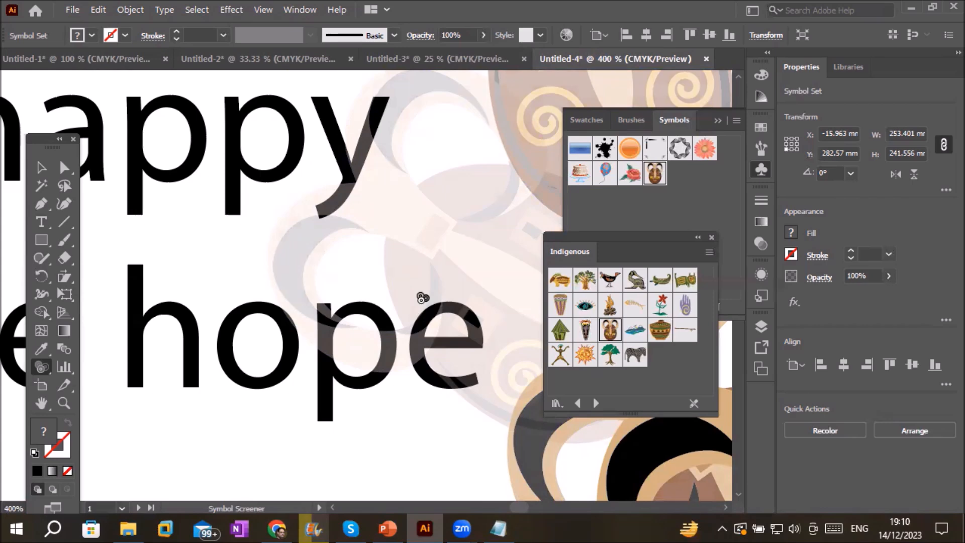
Restore the faded masks to full opacity with the Symbol Screener and make them transparent again.
left_click(423, 297, "alt")
left_click(422, 298, "alt")
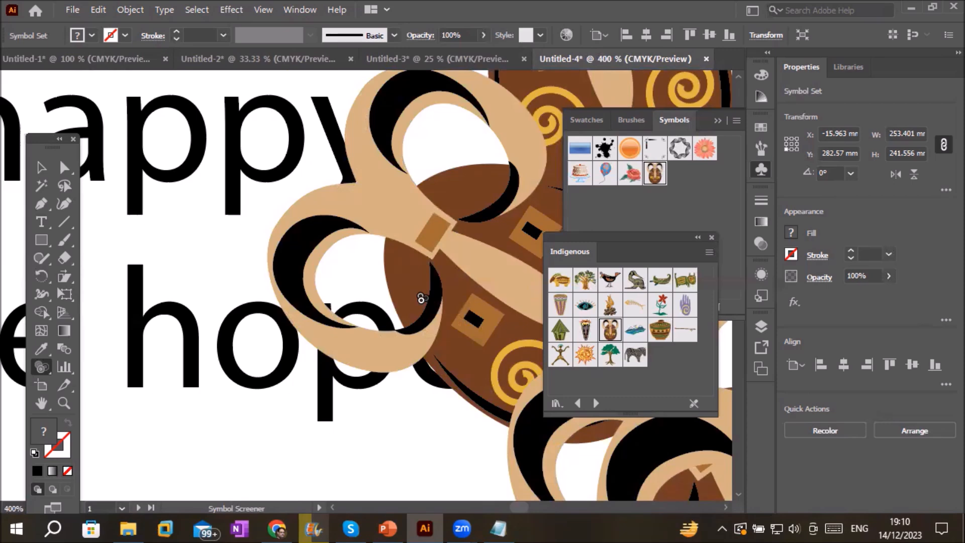
left_click(421, 298)
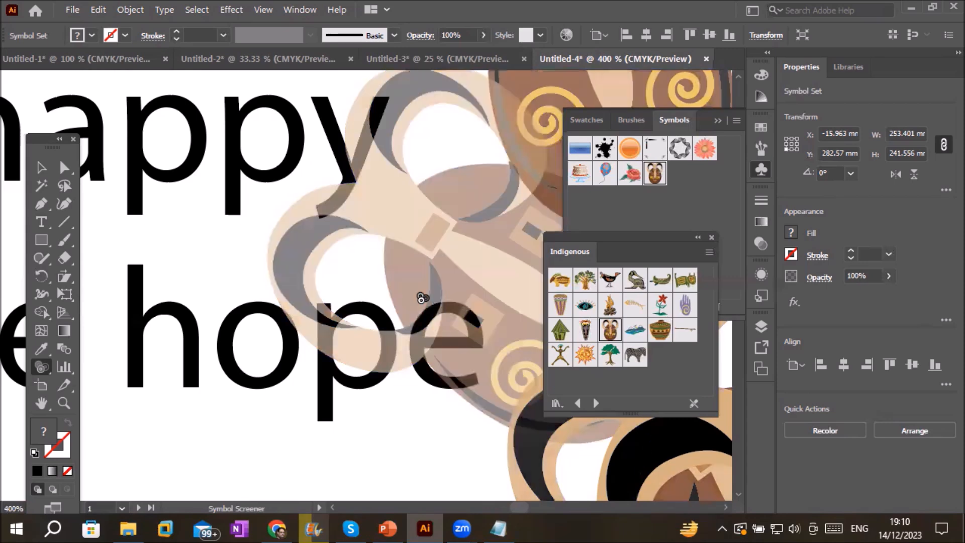
left_click(421, 298)
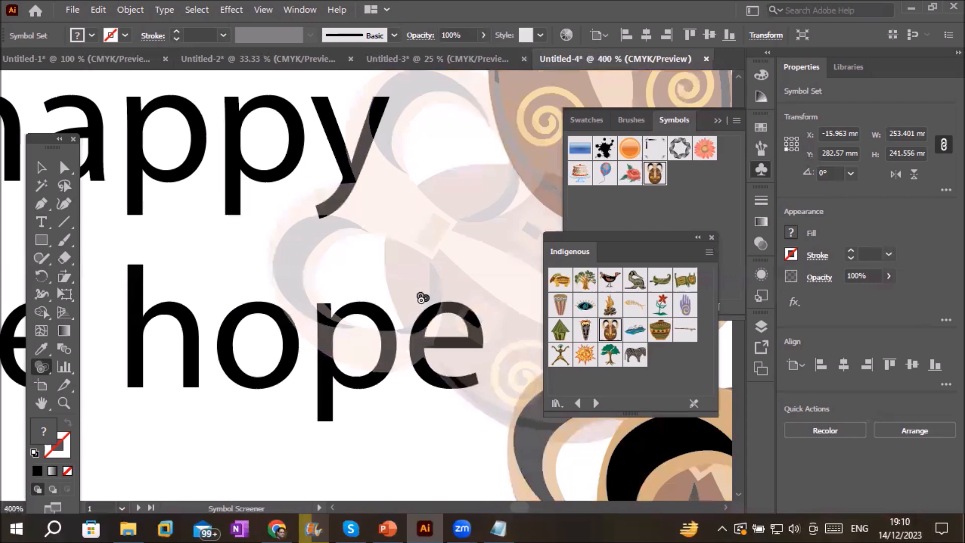
Apply the yellow-green leaf graphic style to the lowest mask at the card's left edge with the Symbol Styler Tool.
left_click(44, 368)
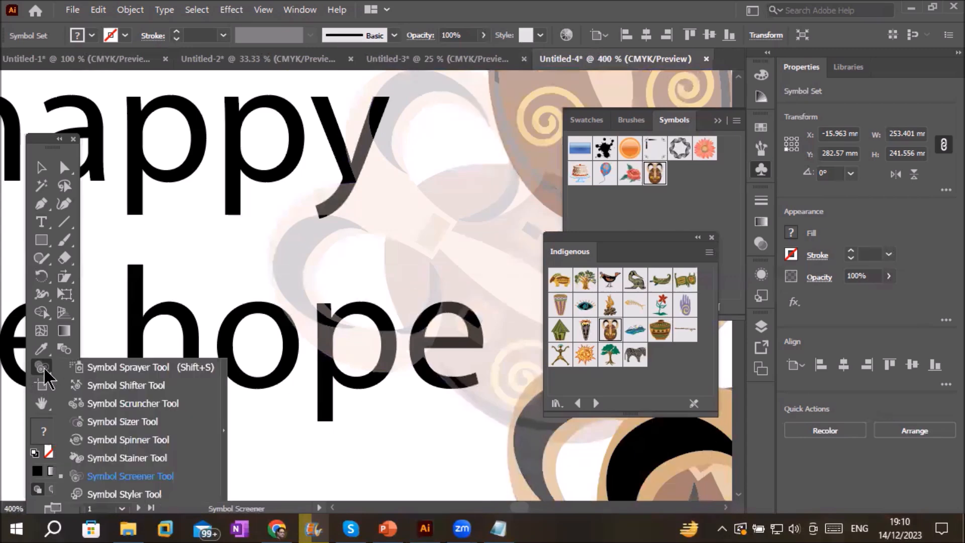
left_click(108, 497)
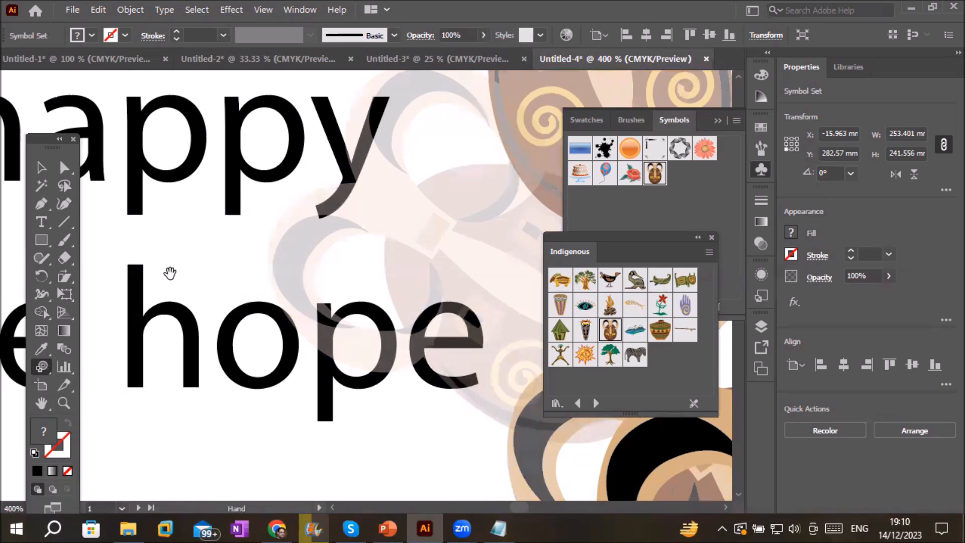
left_click_drag(168, 273, 424, 226)
left_click_drag(146, 272, 452, 289)
left_click_drag(190, 286, 303, 257)
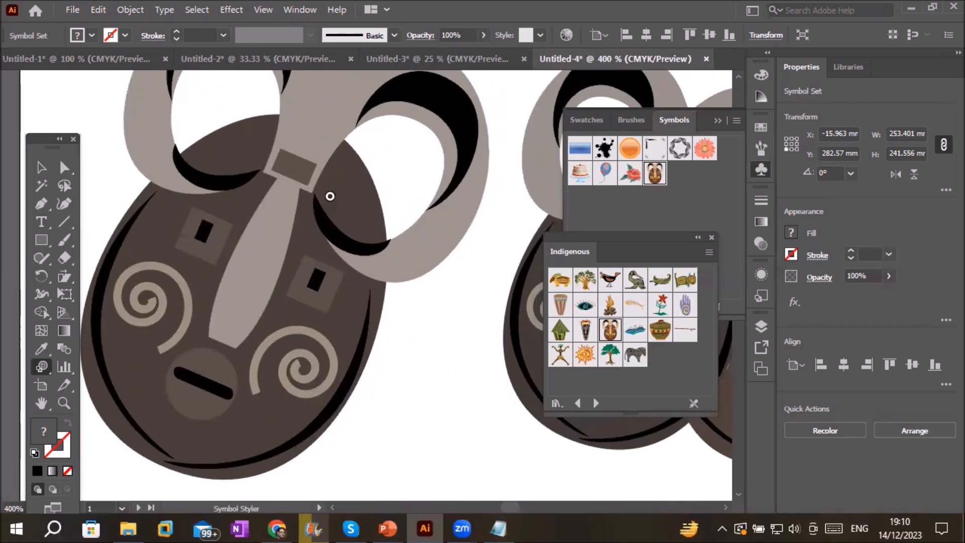
left_click(301, 11)
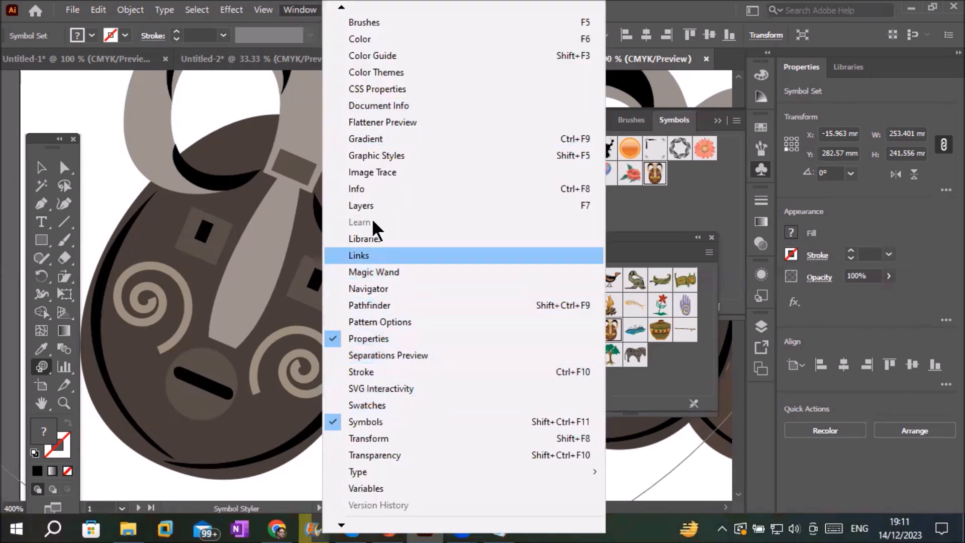
left_click(441, 156)
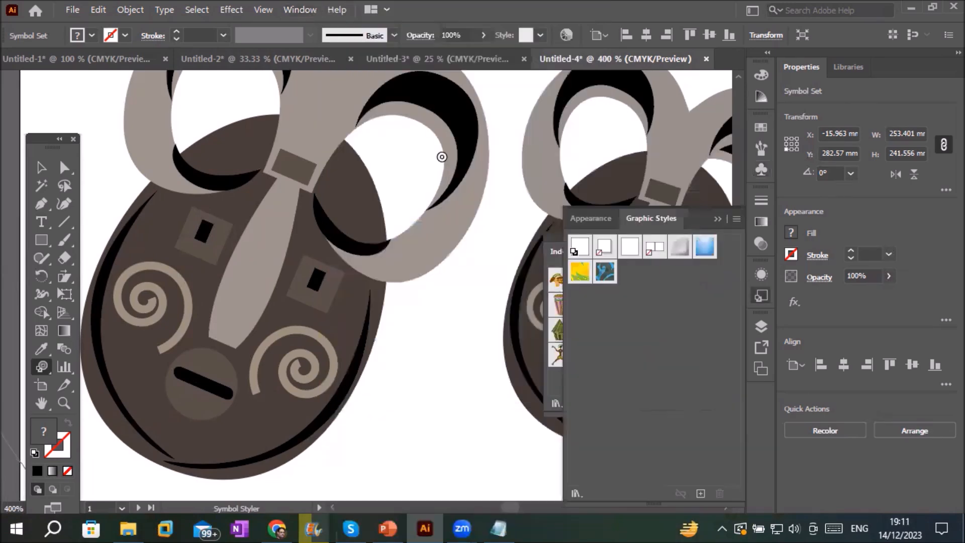
left_click(579, 277)
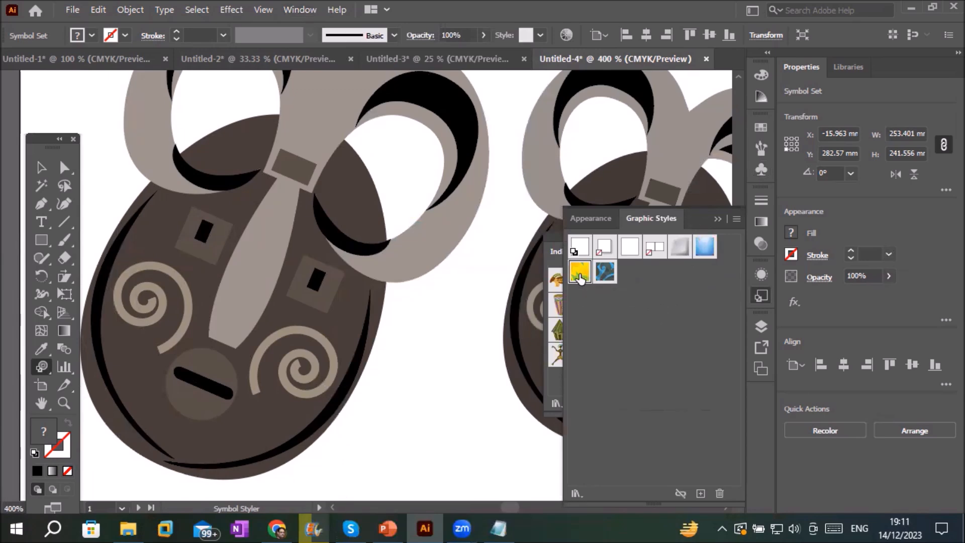
left_click(241, 282)
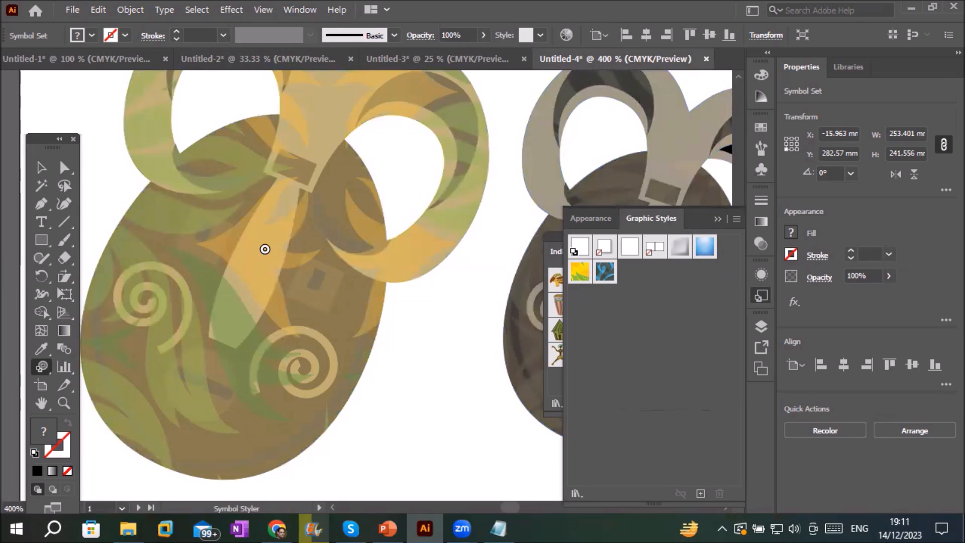
Apply the blue swirl graphic style to the overlapping mask pair left of the greeting with the Symbol Styler.
key("space")
left_click_drag(436, 290, 35, 272)
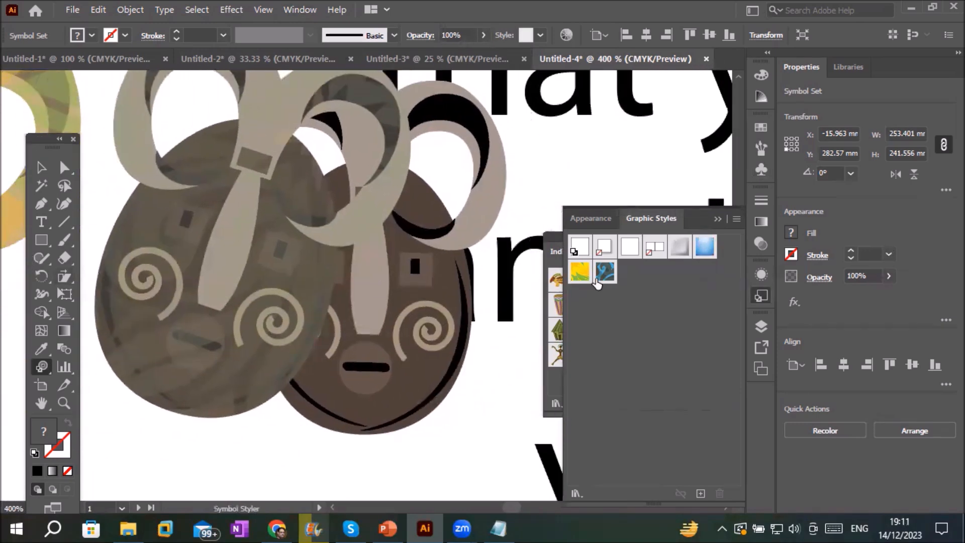
left_click(605, 273)
left_click(377, 299)
left_click_drag(376, 299, 419, 383)
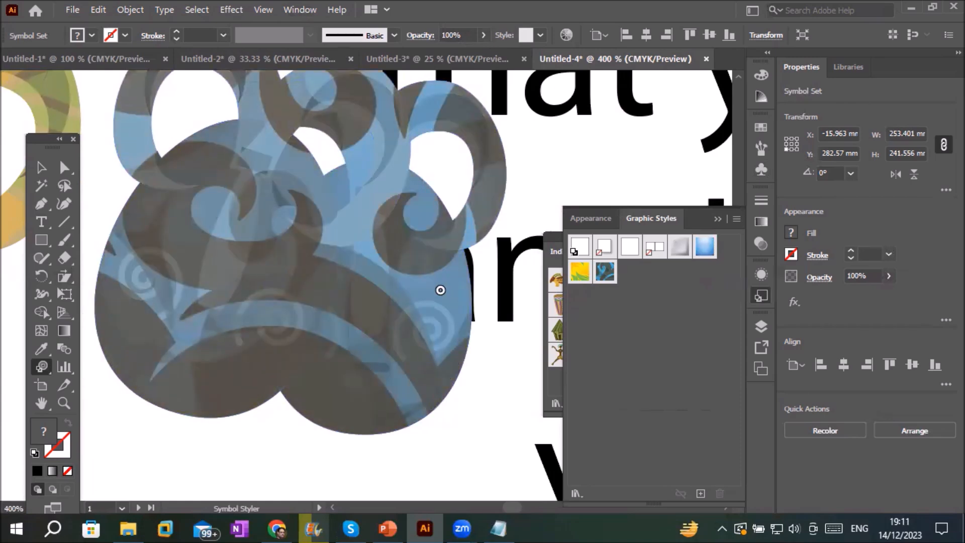
Open the Artistic Effects graphic style library for styling the overlapping brown masks at the card's right edge.
left_click_drag(467, 305, 101, 328)
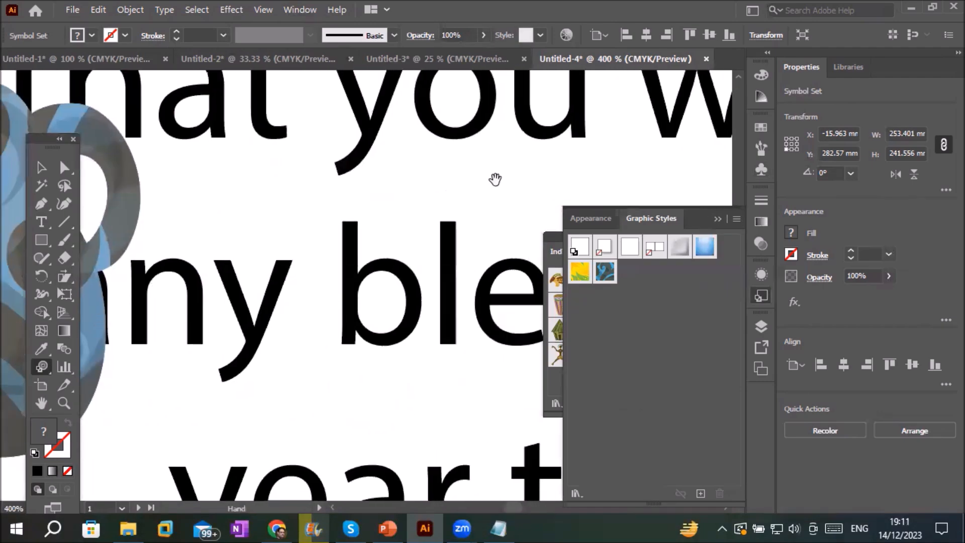
left_click_drag(496, 180, 161, 177)
left_click_drag(560, 133, 146, 187)
left_click_drag(529, 162, 118, 151)
left_click_drag(385, 183, 51, 57)
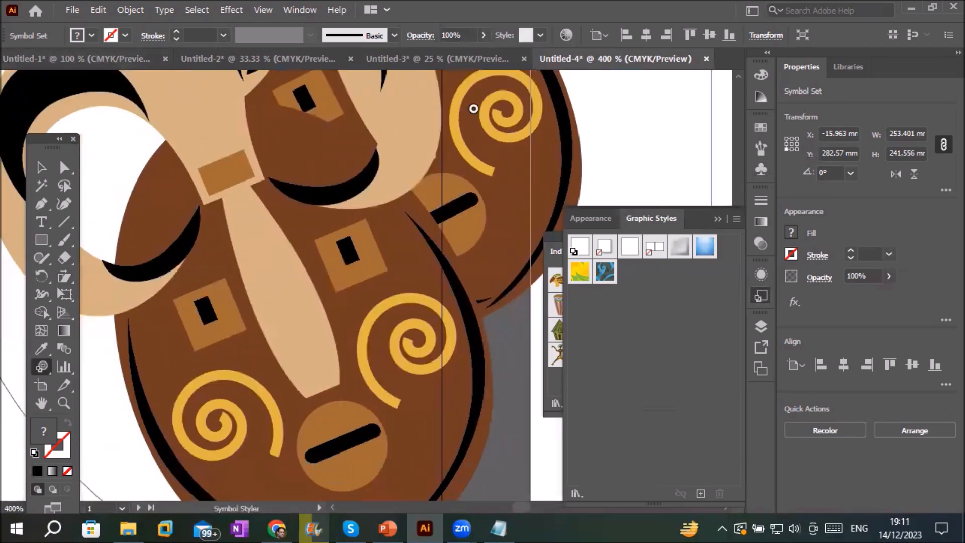
left_click_drag(708, 209, 713, 109)
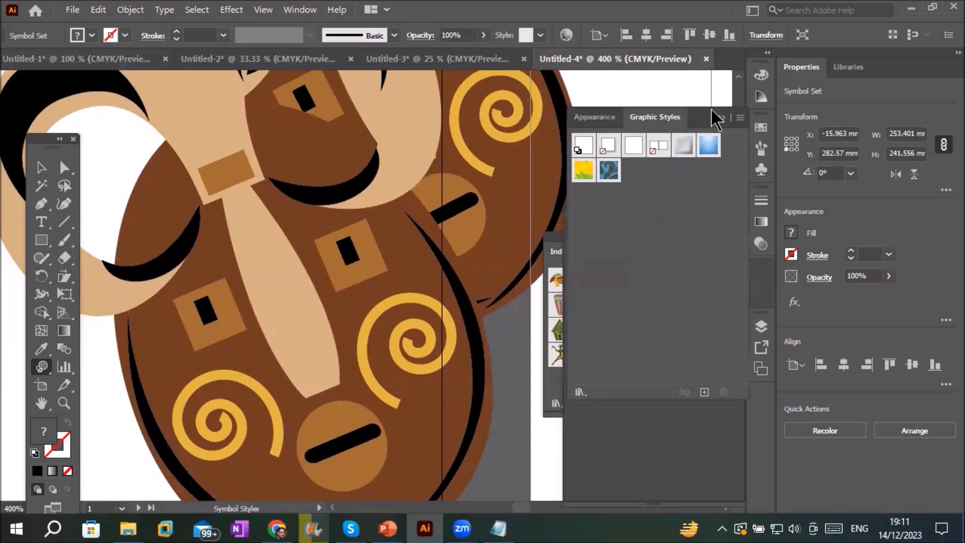
left_click(579, 393)
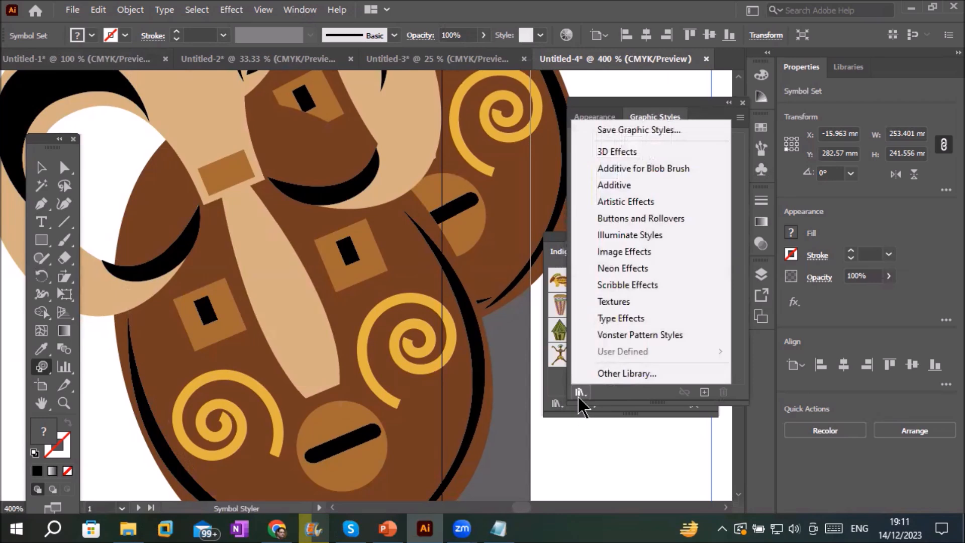
left_click(648, 203)
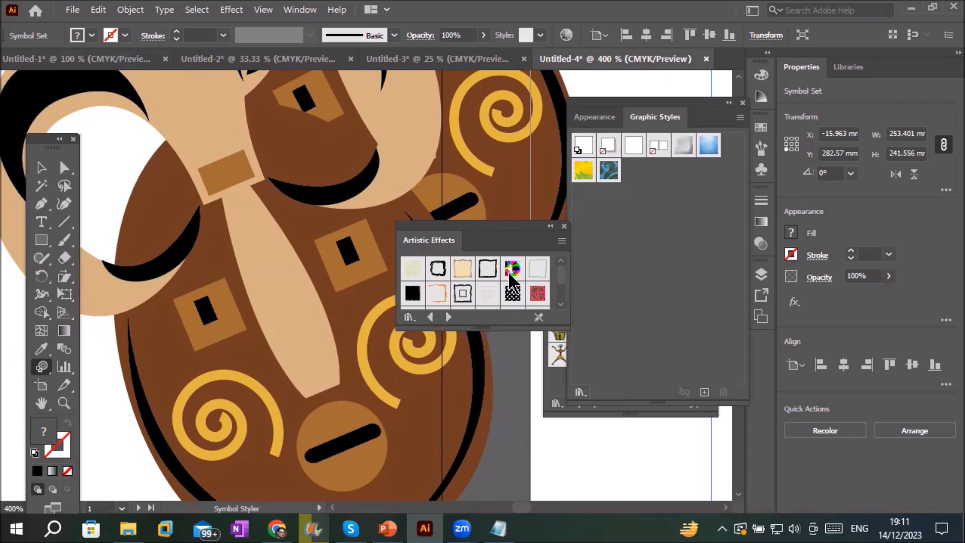
left_click_drag(485, 224, 616, 261)
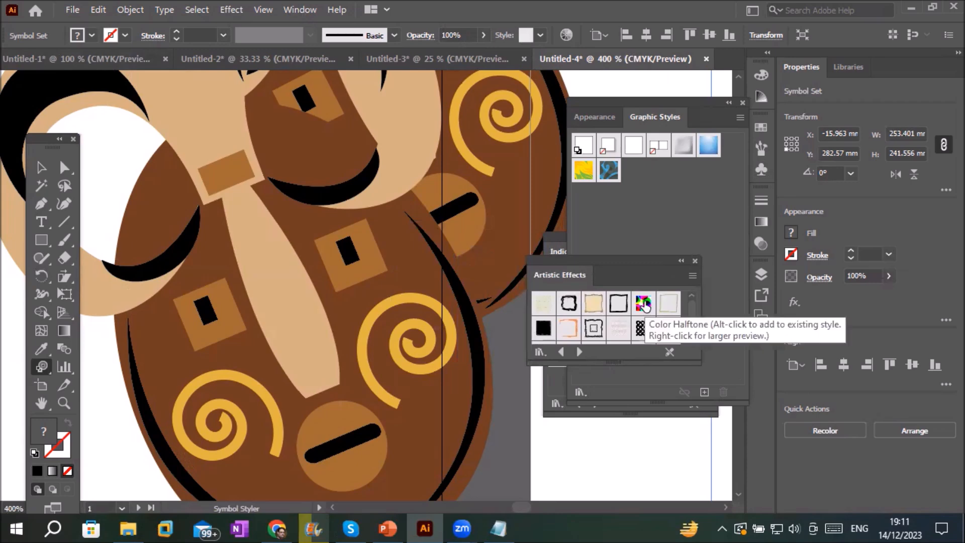
Try to apply the Color Halftone and red textured graphic styles to the masks at the card's right edge with the Symbol Styler.
left_click(644, 305)
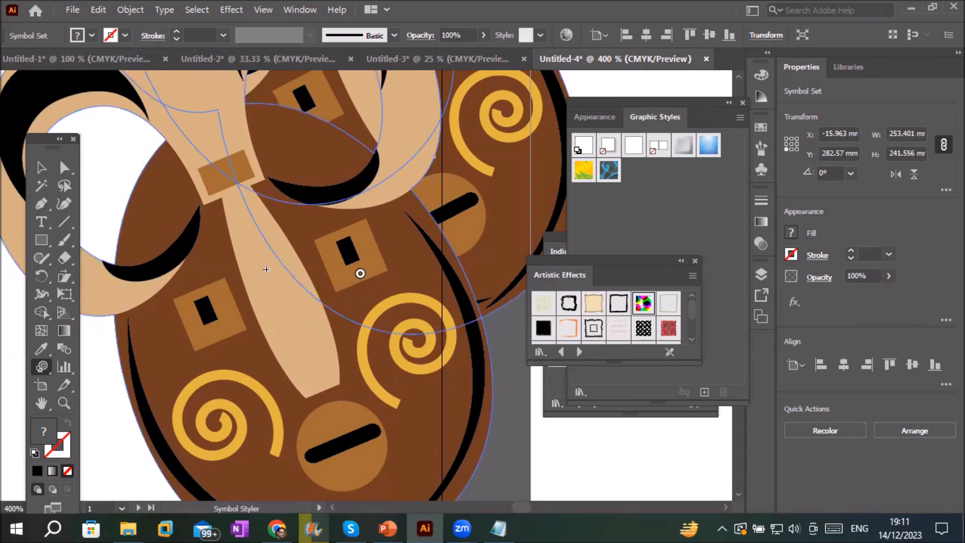
left_click(360, 273)
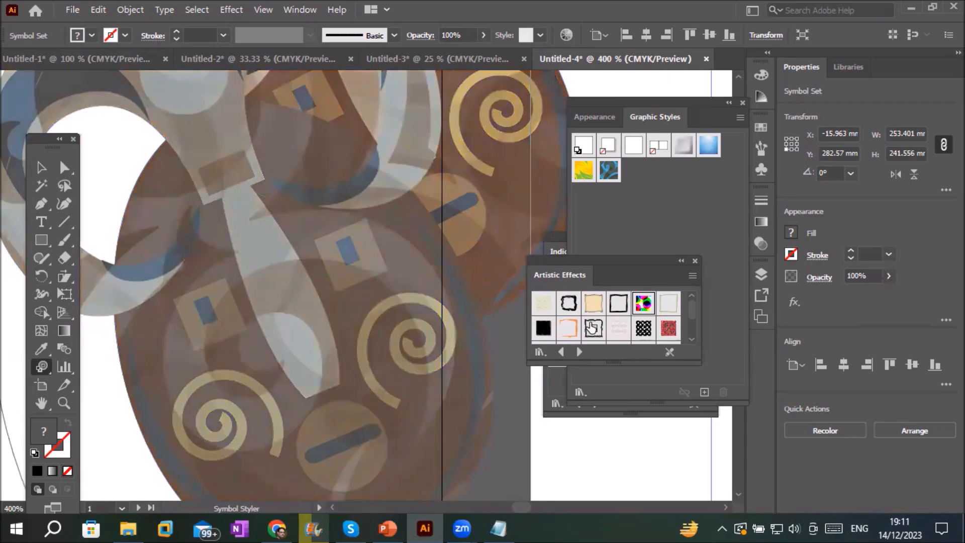
left_click(668, 329)
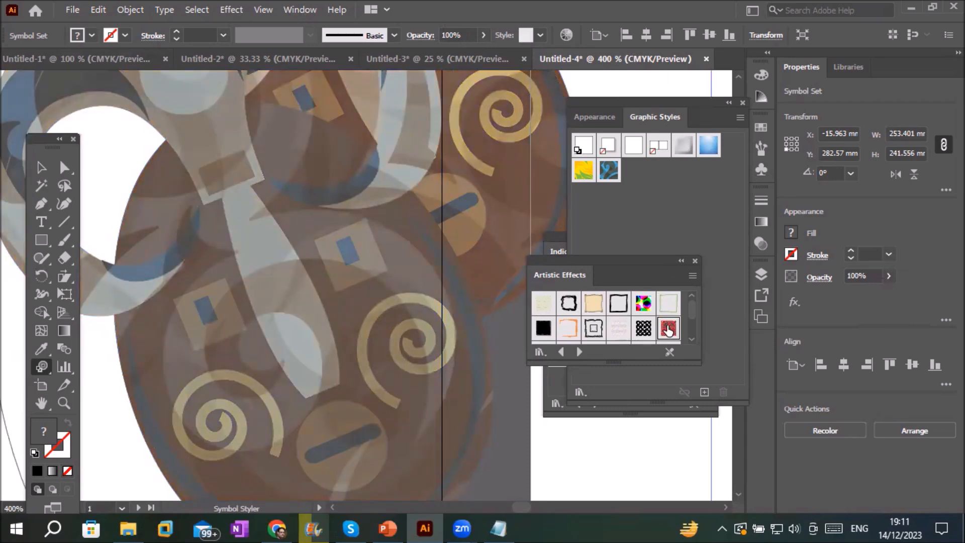
left_click(517, 140)
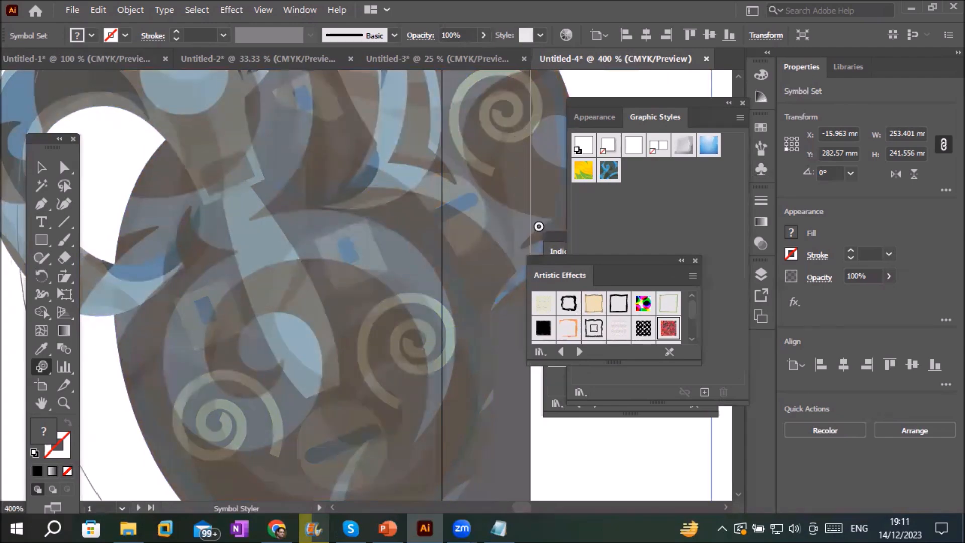
Examine the whole New Year card to compare the styled masks with the other sprayed symbols.
scroll(424, 299, "down", 3)
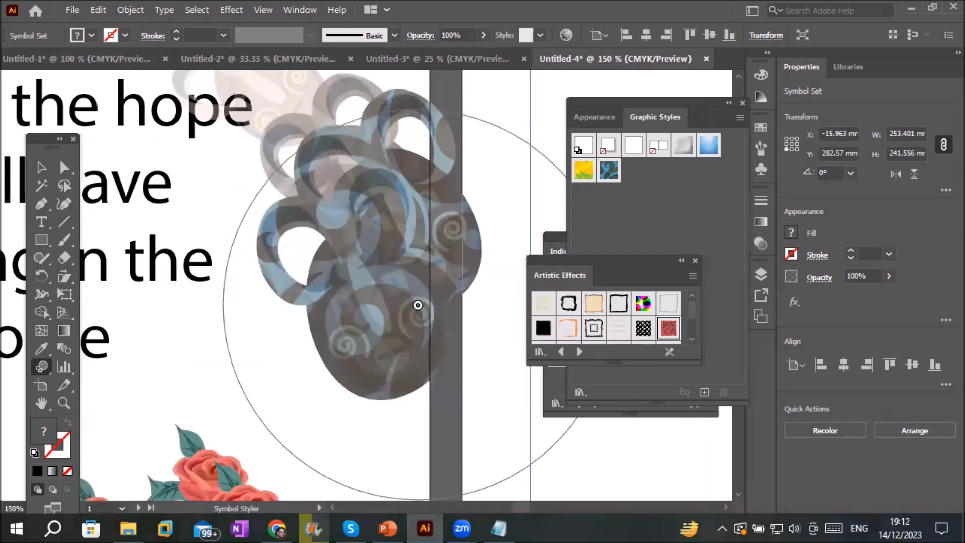
scroll(424, 299, "down", 2)
scroll(319, 212, "down", 5)
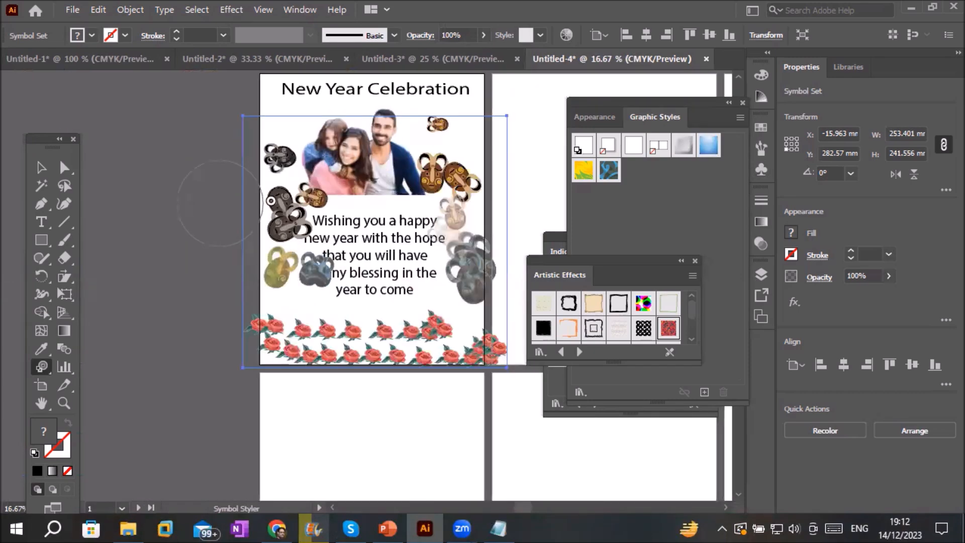
scroll(271, 200, "up", 5)
scroll(362, 245, "down", 3)
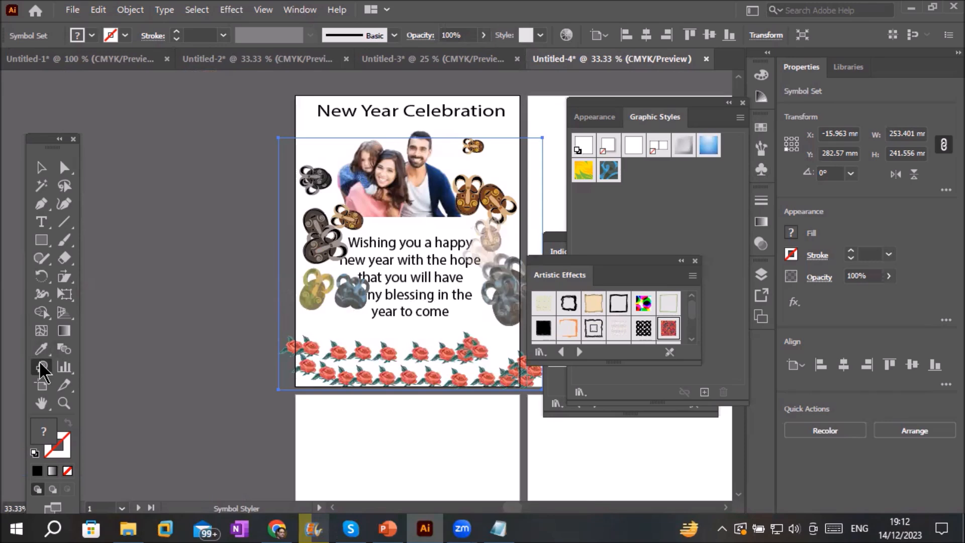
left_click(40, 363)
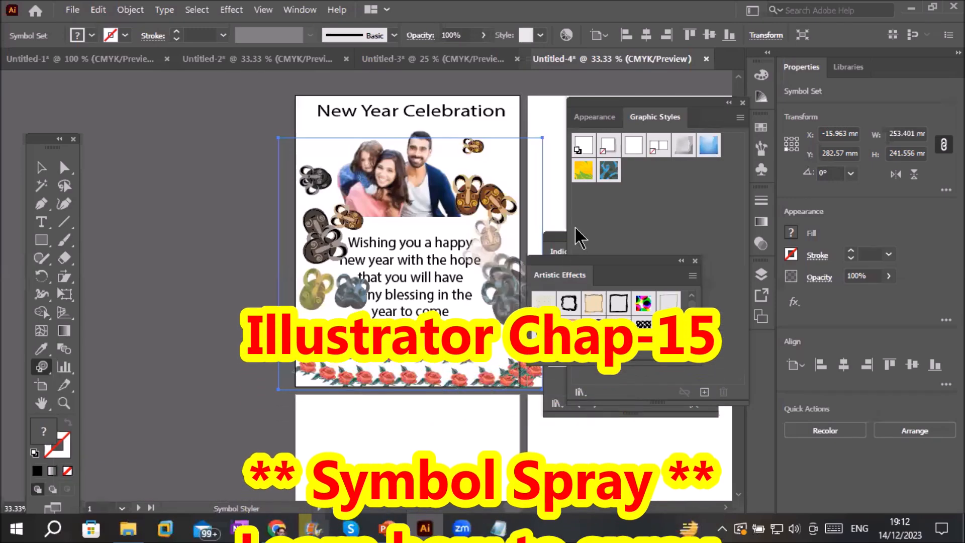
key("space")
left_click_drag(443, 219, 316, 206)
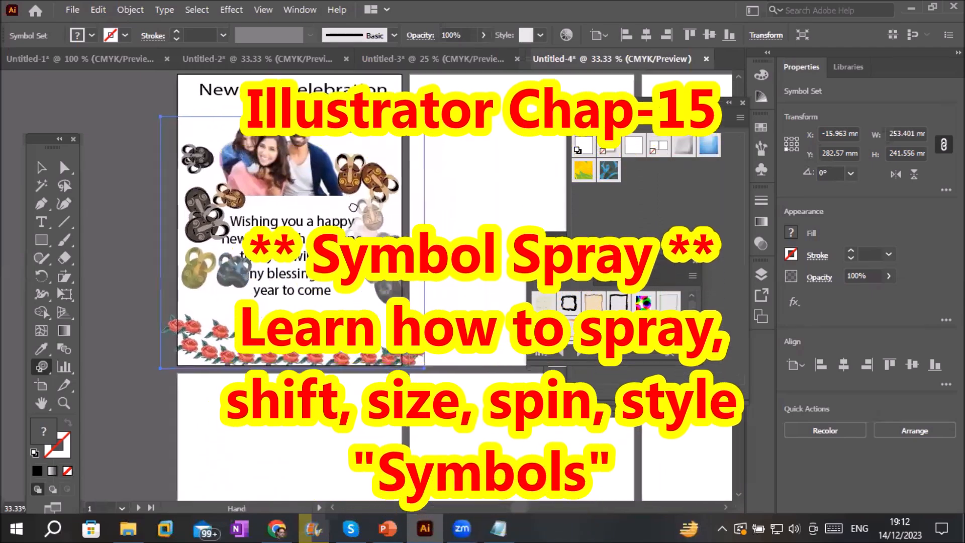